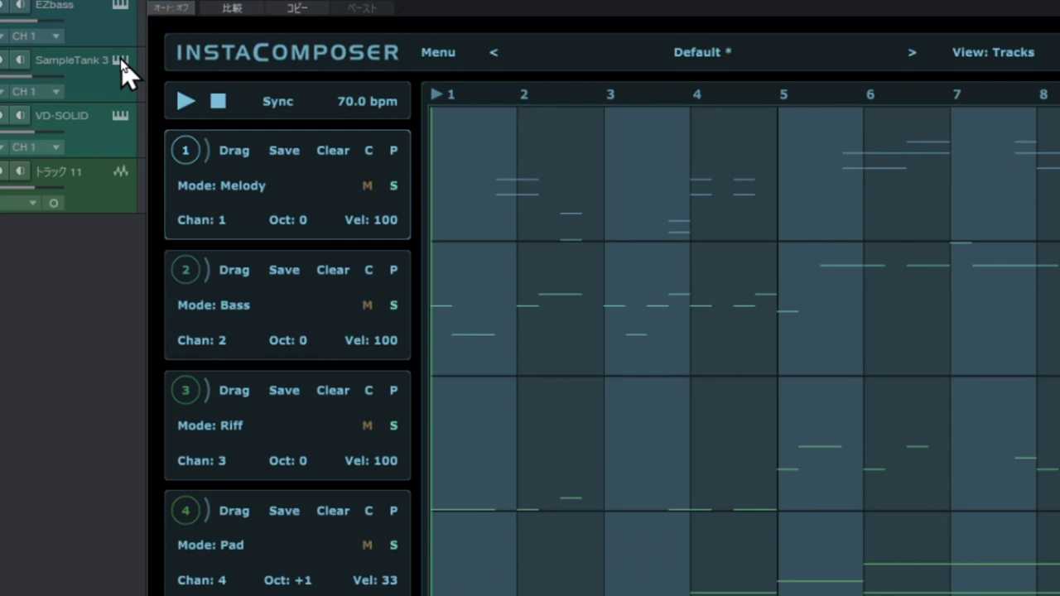
- Open the SampleTank 3 instrument to examine its multi mixer and loaded parts
{"action": "left_click", "coordinate": [120, 60]}
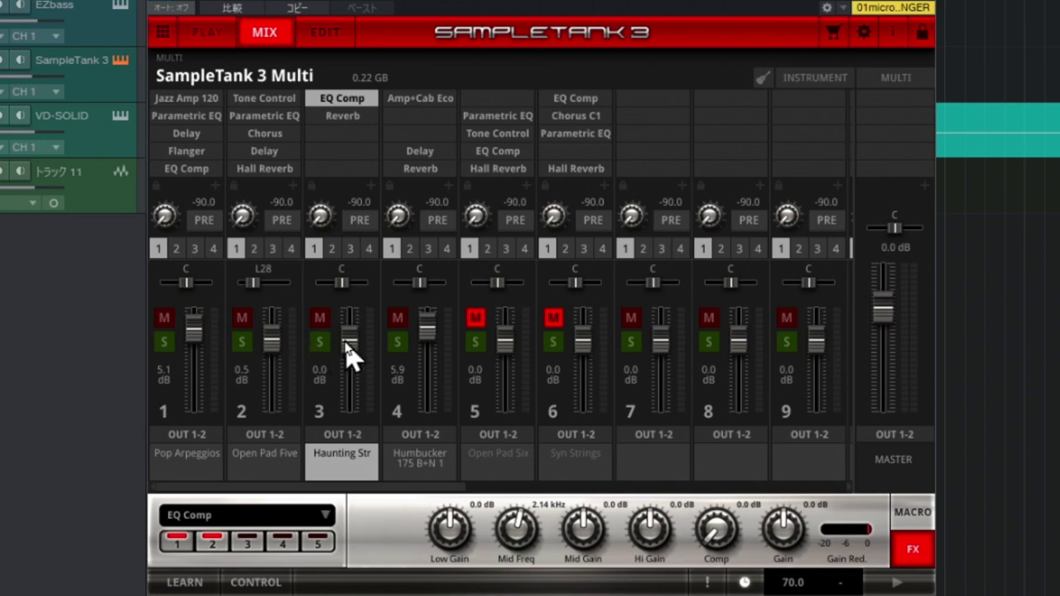
{"action": "scroll", "coordinate": [347, 342], "scroll_direction": "up", "scroll_amount": 2}
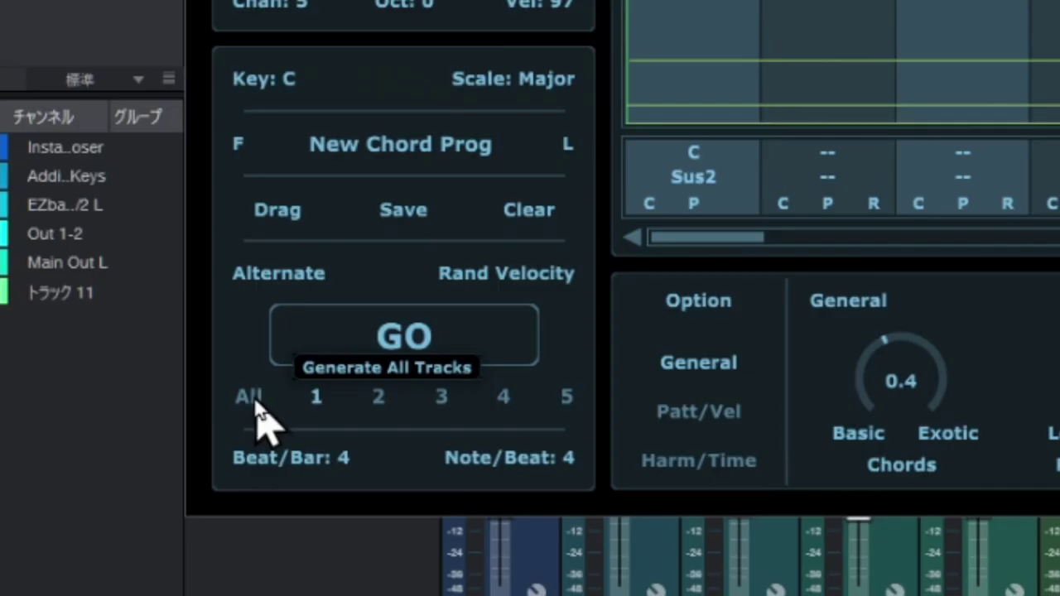
- Set generation to all tracks and generate new output several times
{"action": "left_click", "coordinate": [255, 401]}
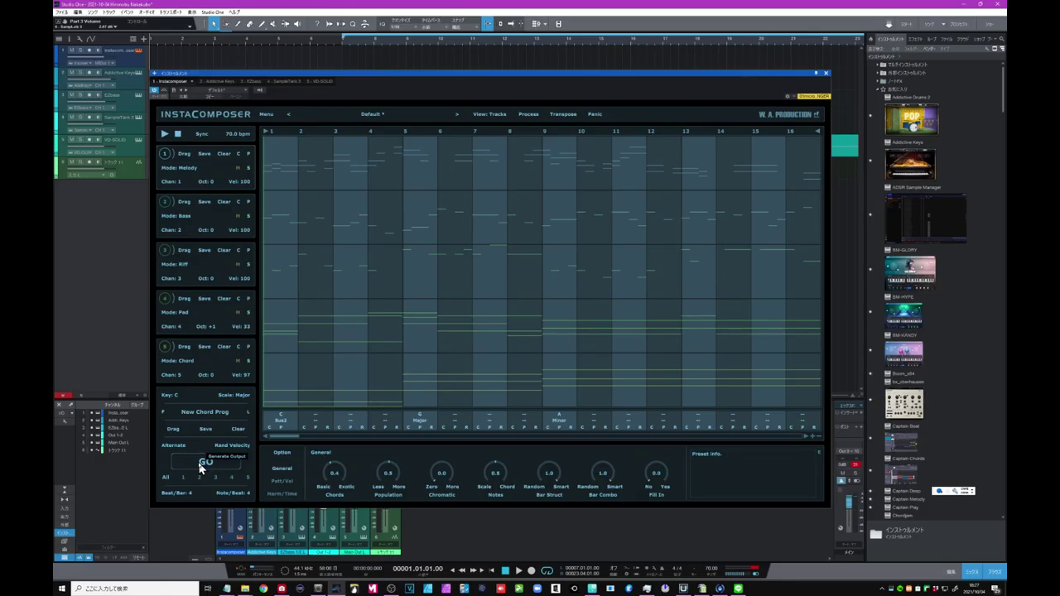
{"action": "left_click", "coordinate": [199, 466]}
{"action": "left_click", "coordinate": [200, 467]}
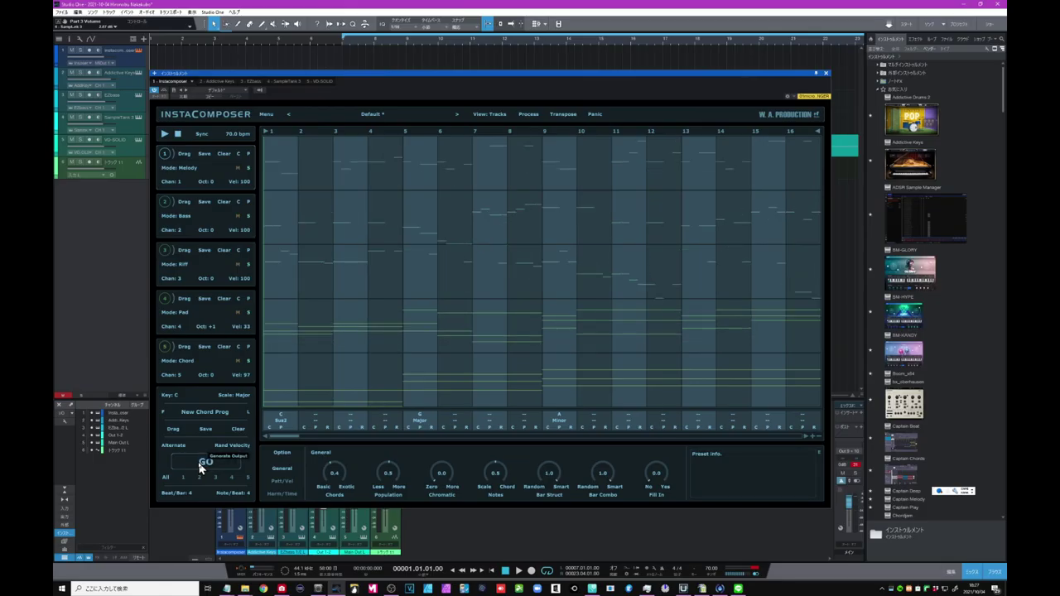
{"action": "left_click", "coordinate": [199, 467]}
{"action": "left_click", "coordinate": [200, 466]}
{"action": "left_click", "coordinate": [199, 466]}
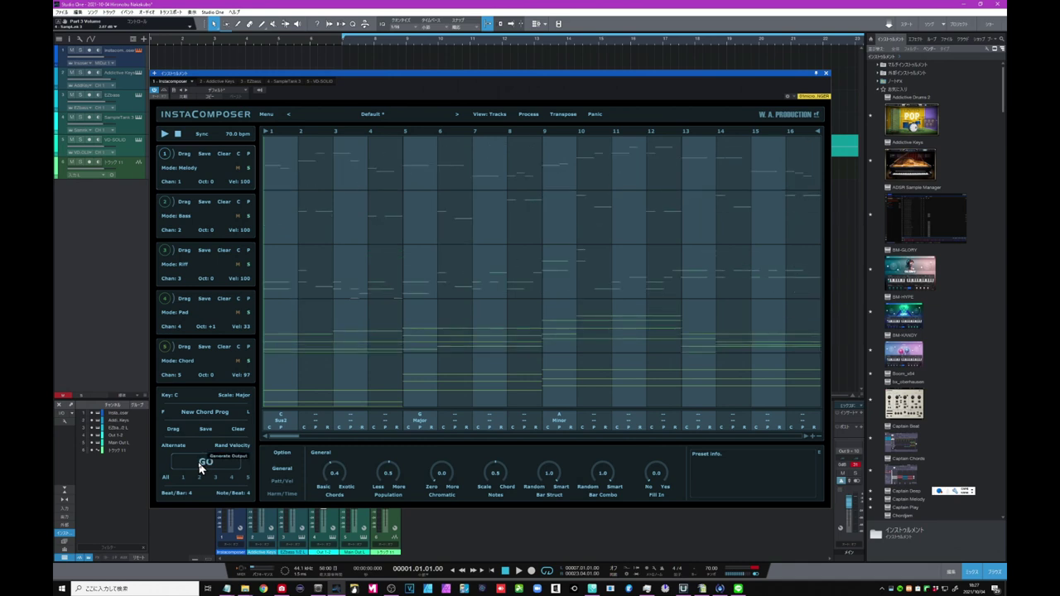
{"action": "left_click", "coordinate": [200, 466]}
{"action": "left_click", "coordinate": [199, 466]}
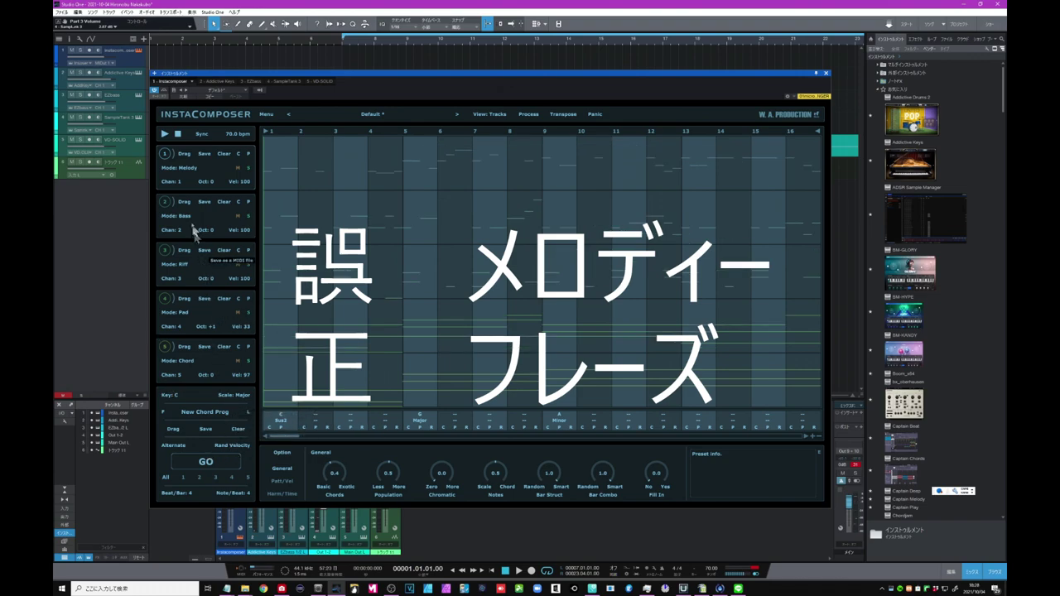
- Regenerate all tracks twice during playback to audition the results, and stop playback
{"action": "left_click", "coordinate": [165, 133]}
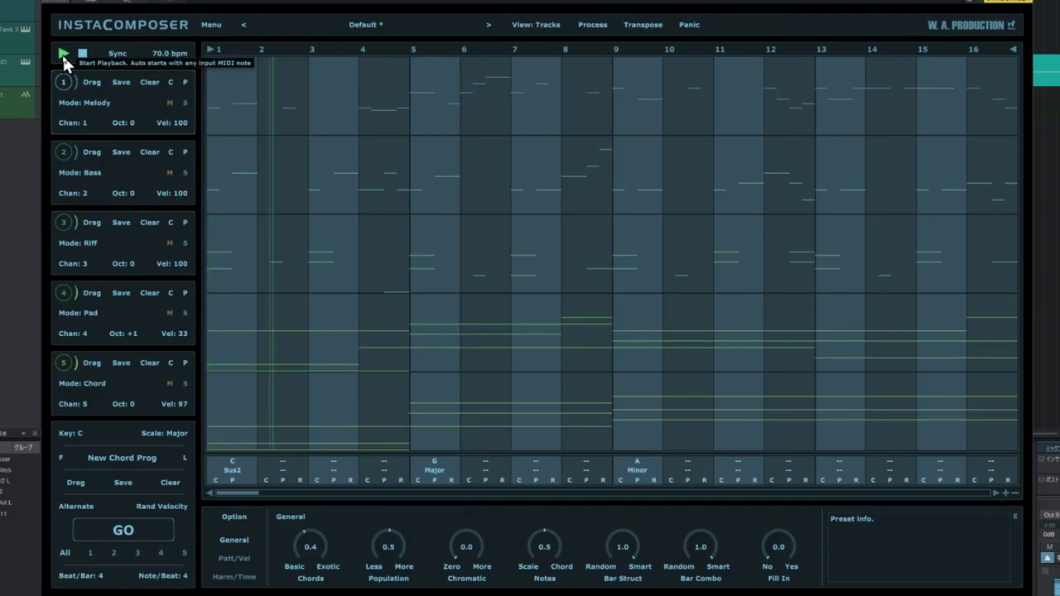
{"action": "left_click", "coordinate": [128, 532]}
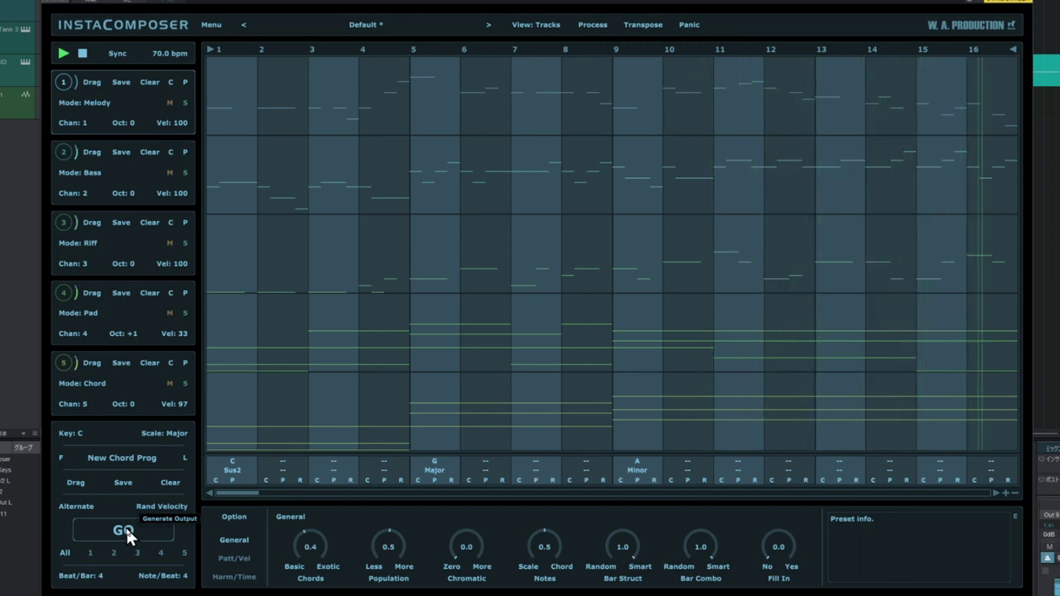
{"action": "left_click", "coordinate": [125, 531]}
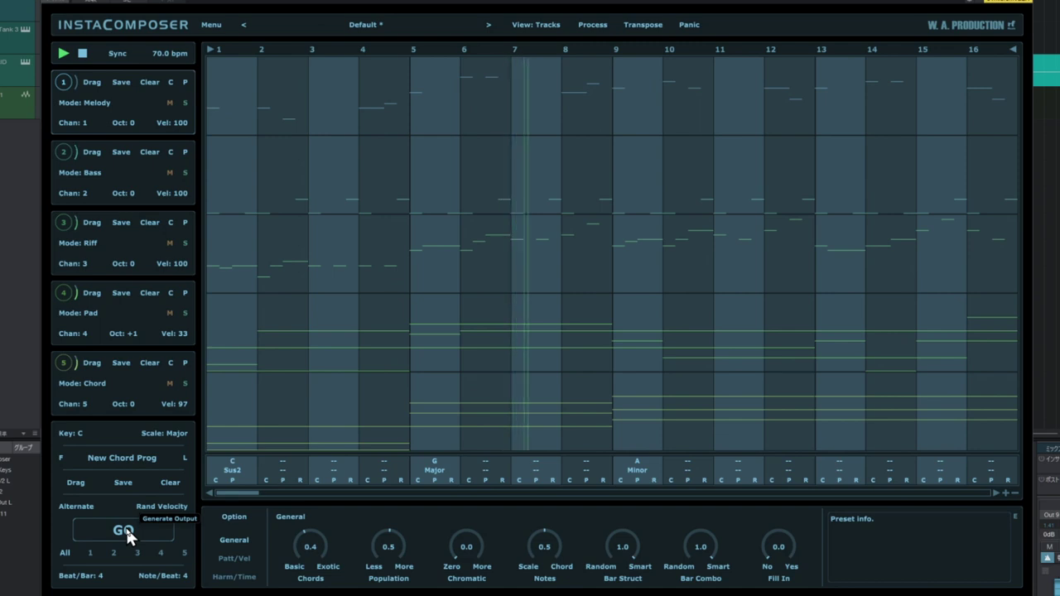
{"action": "left_click", "coordinate": [83, 55]}
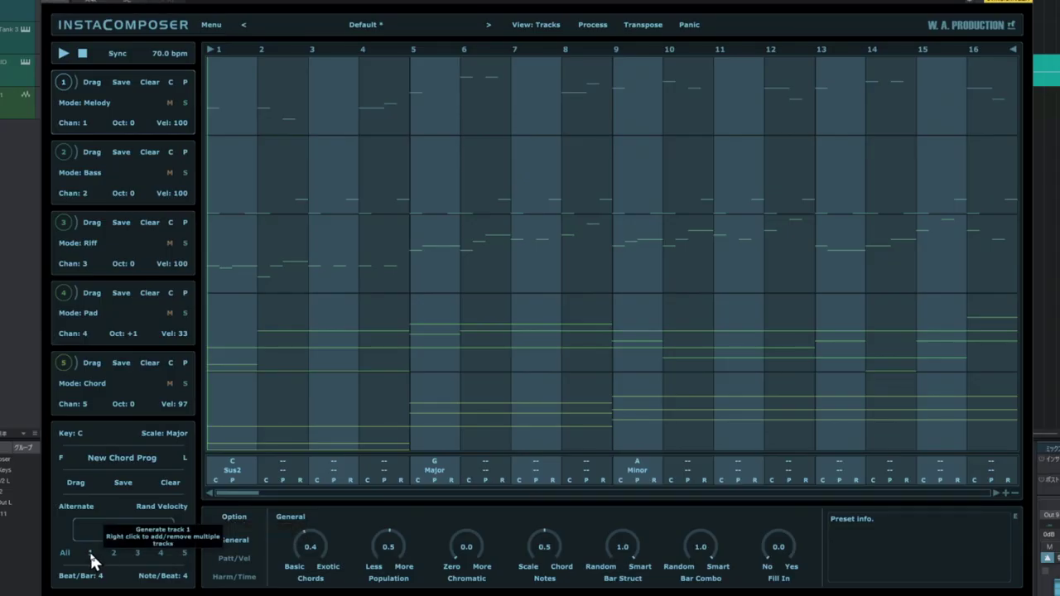
- Limit generation to track 1 and generate new melodies for it repeatedly
{"action": "left_click", "coordinate": [124, 528]}
{"action": "left_click", "coordinate": [124, 528]}
{"action": "left_click", "coordinate": [125, 529]}
{"action": "left_click", "coordinate": [124, 528]}
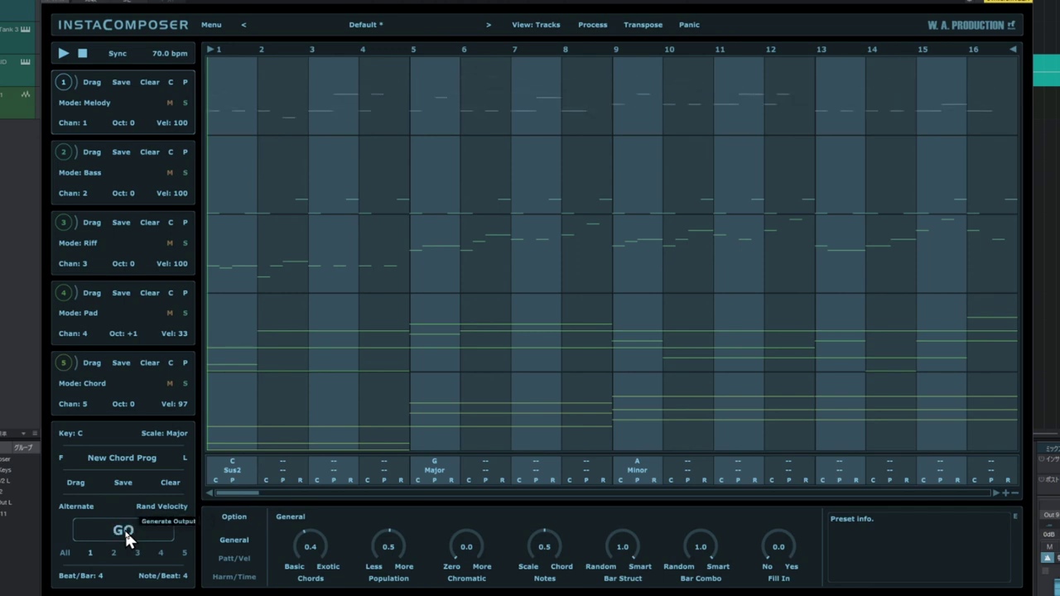
{"action": "left_click", "coordinate": [124, 528]}
{"action": "left_click", "coordinate": [124, 529]}
{"action": "left_click", "coordinate": [124, 528]}
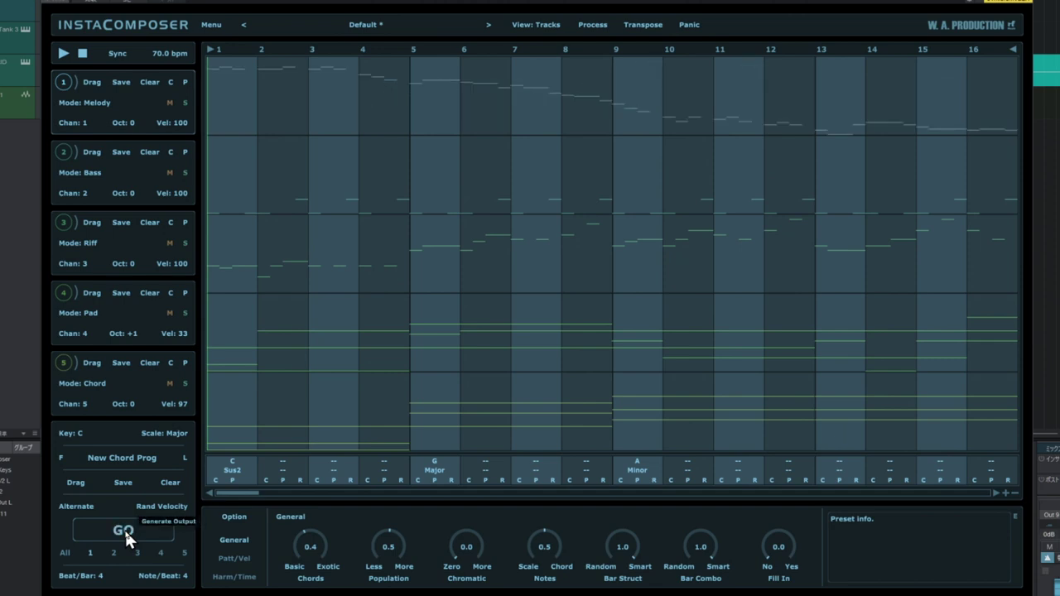
{"action": "left_click", "coordinate": [125, 529]}
{"action": "left_click", "coordinate": [125, 532]}
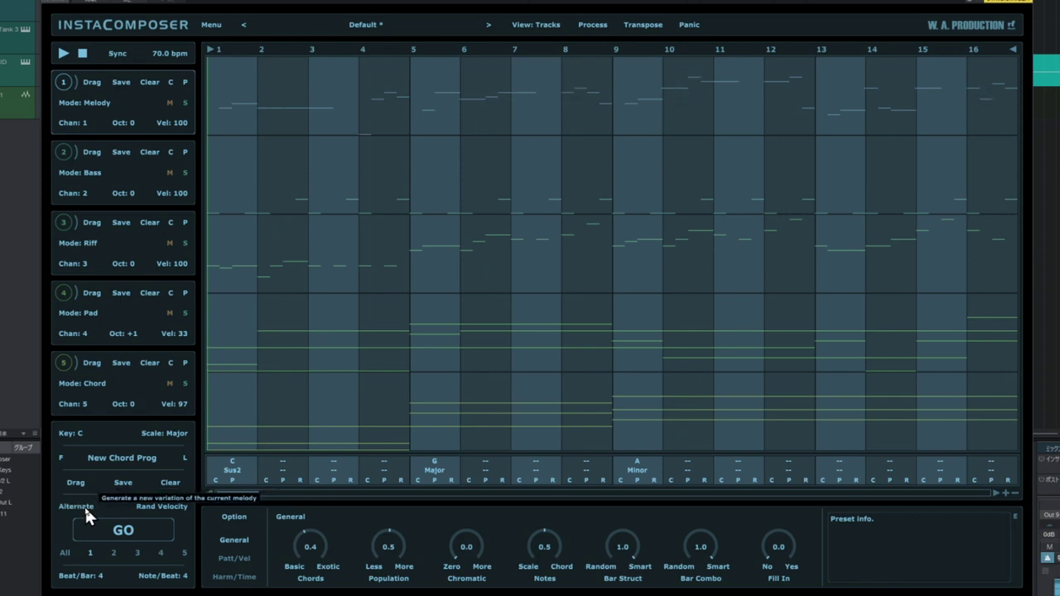
- Generate several alternate variations of the current track 1 melody
{"action": "left_click", "coordinate": [84, 505]}
{"action": "left_click", "coordinate": [85, 505]}
{"action": "left_click", "coordinate": [84, 506]}
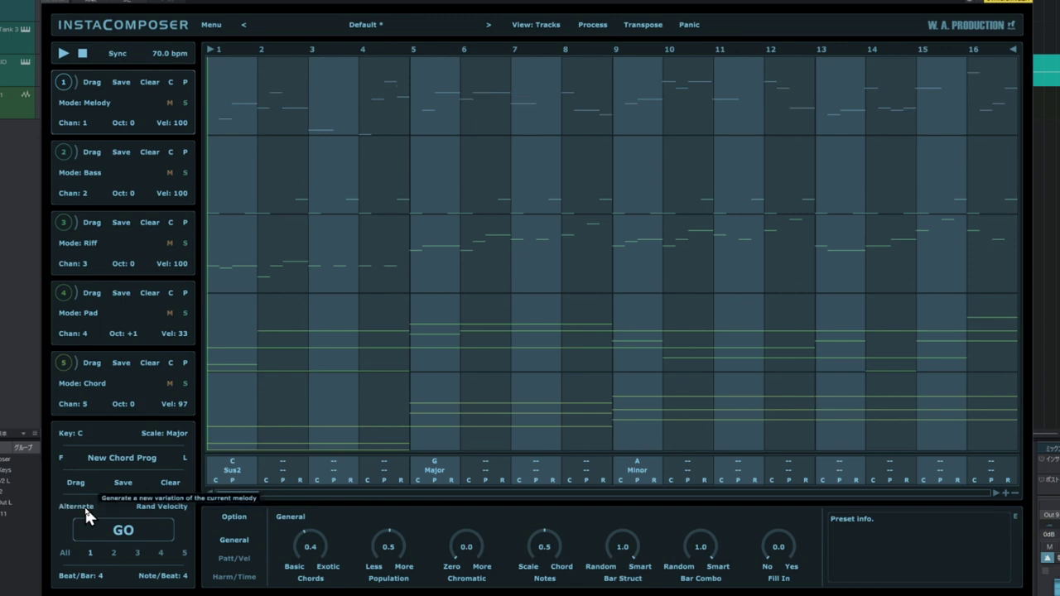
{"action": "left_click", "coordinate": [85, 505]}
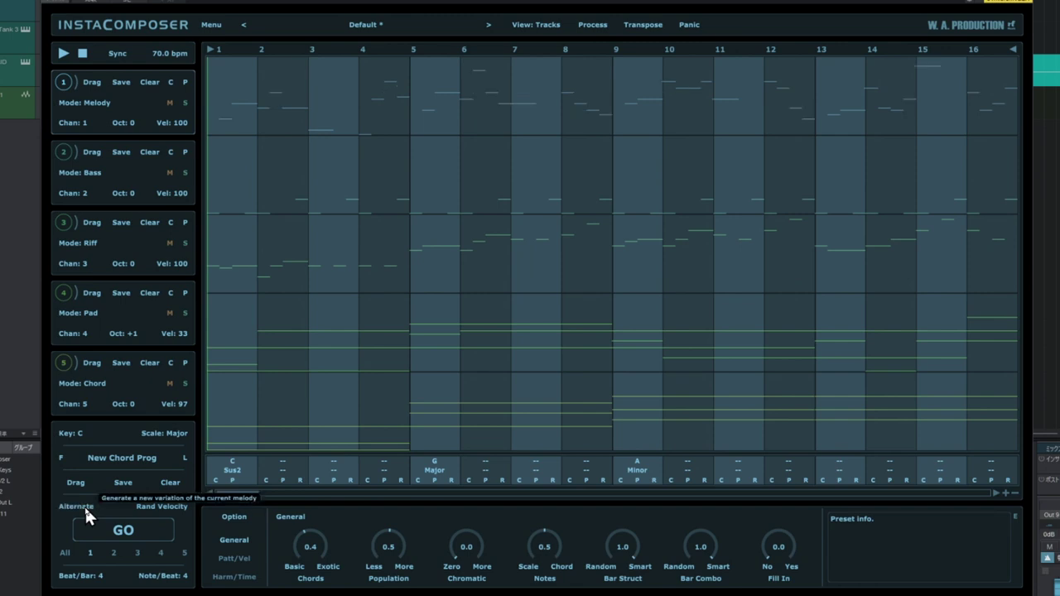
- Switch to the Editor view and generate further alternate variations of the track 1 melody in the piano roll
{"action": "left_click", "coordinate": [529, 27]}
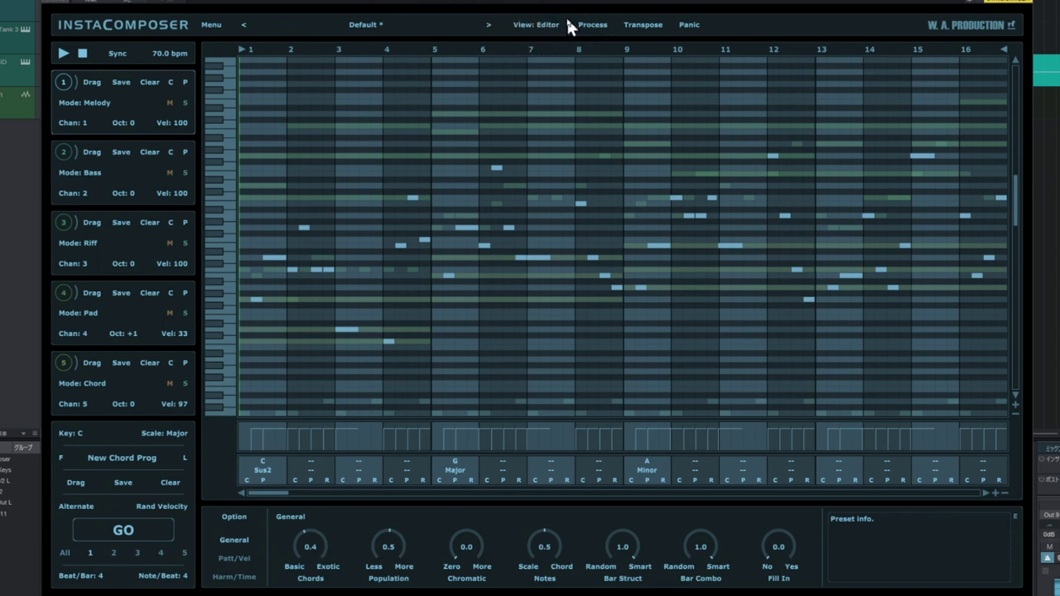
{"action": "left_click", "coordinate": [87, 506]}
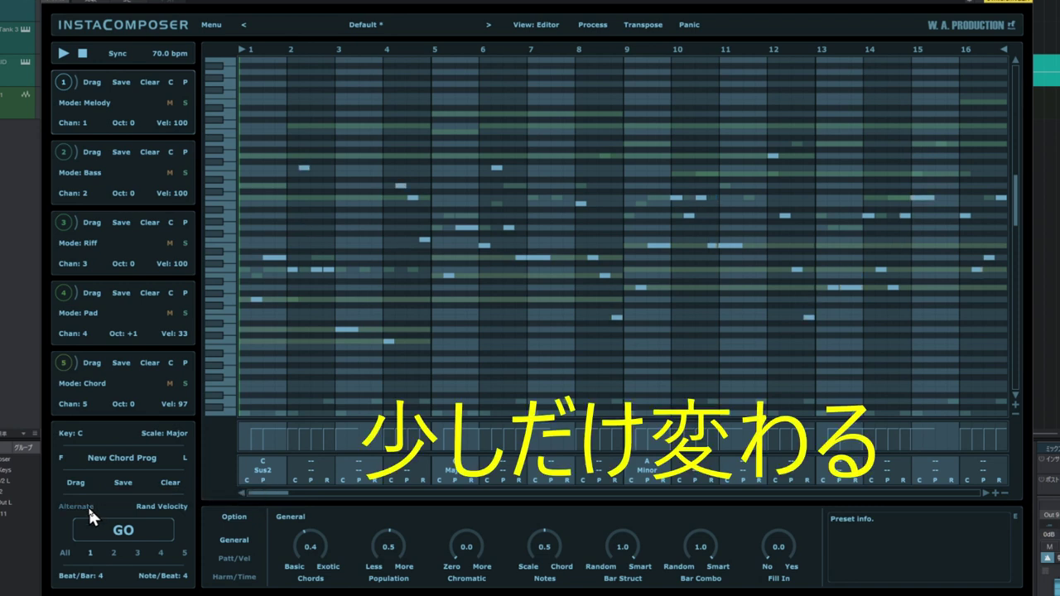
{"action": "left_click", "coordinate": [88, 505]}
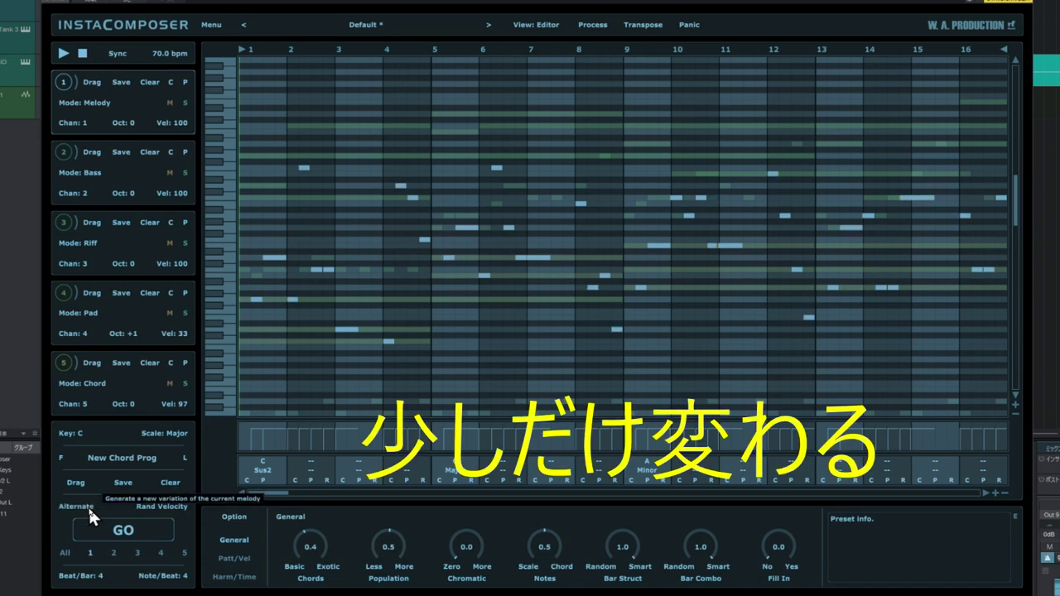
{"action": "left_click", "coordinate": [88, 505]}
{"action": "left_click", "coordinate": [88, 505]}
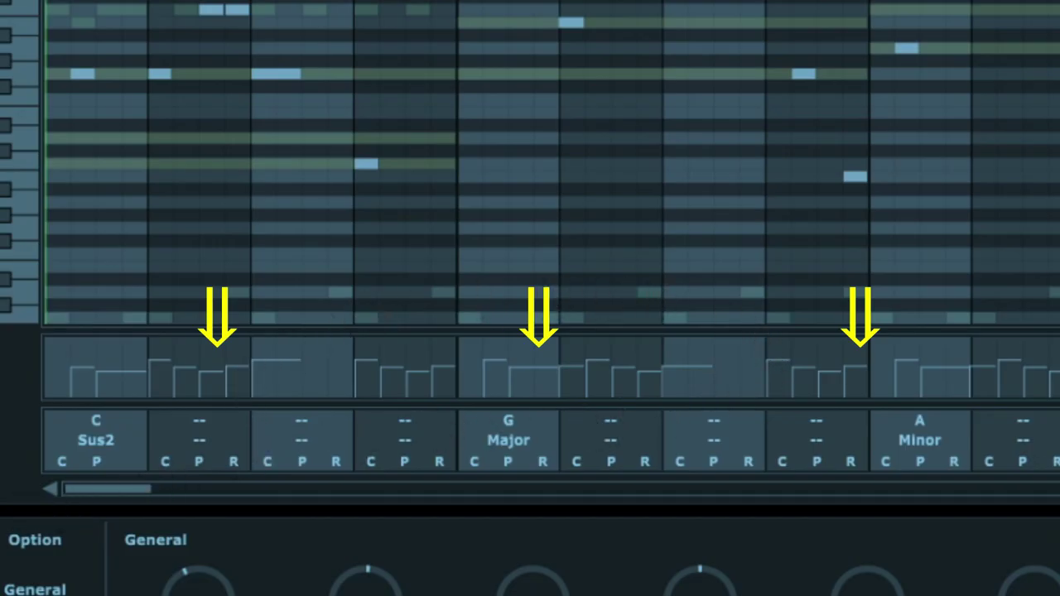
- Randomize the velocities of the track 1 melody notes three times
{"action": "left_click", "coordinate": [2, 398]}
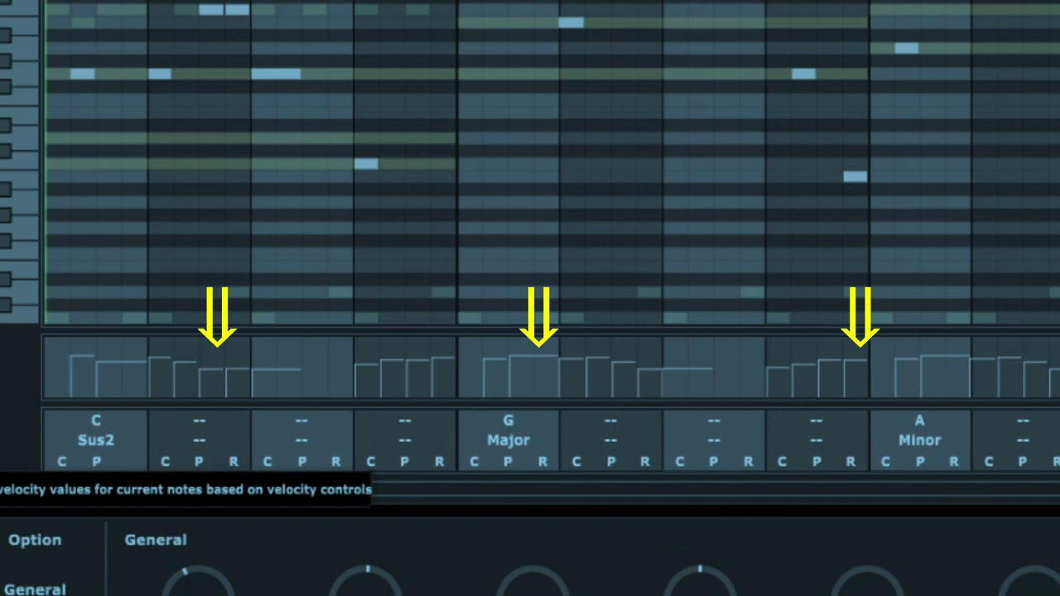
{"action": "left_click", "coordinate": [1, 398]}
{"action": "left_click", "coordinate": [2, 397]}
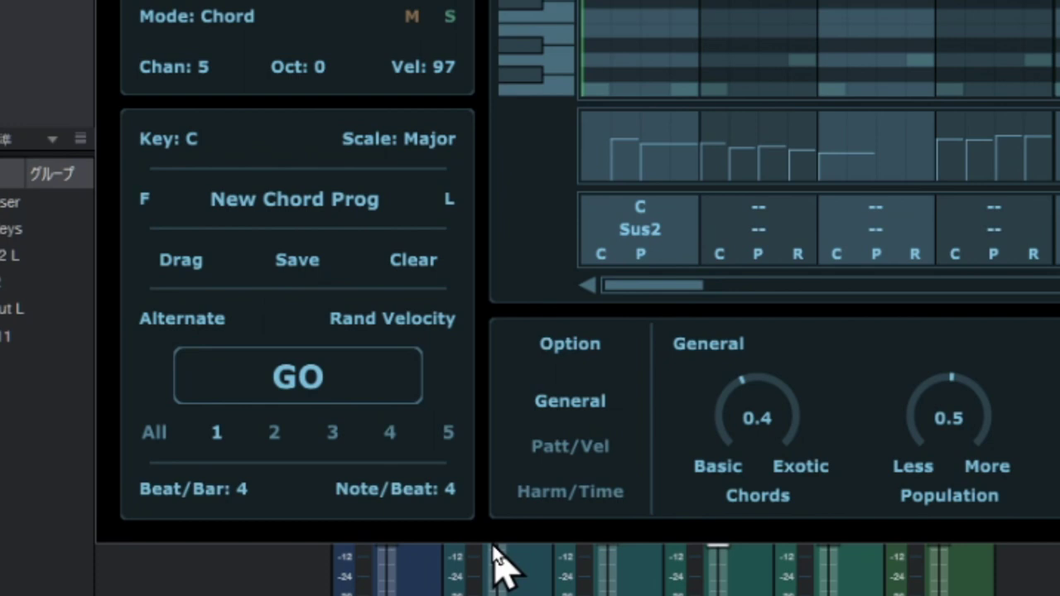
- Check the Note/Beat options without changing them and generate three new chord progressions
{"action": "left_click", "coordinate": [448, 488]}
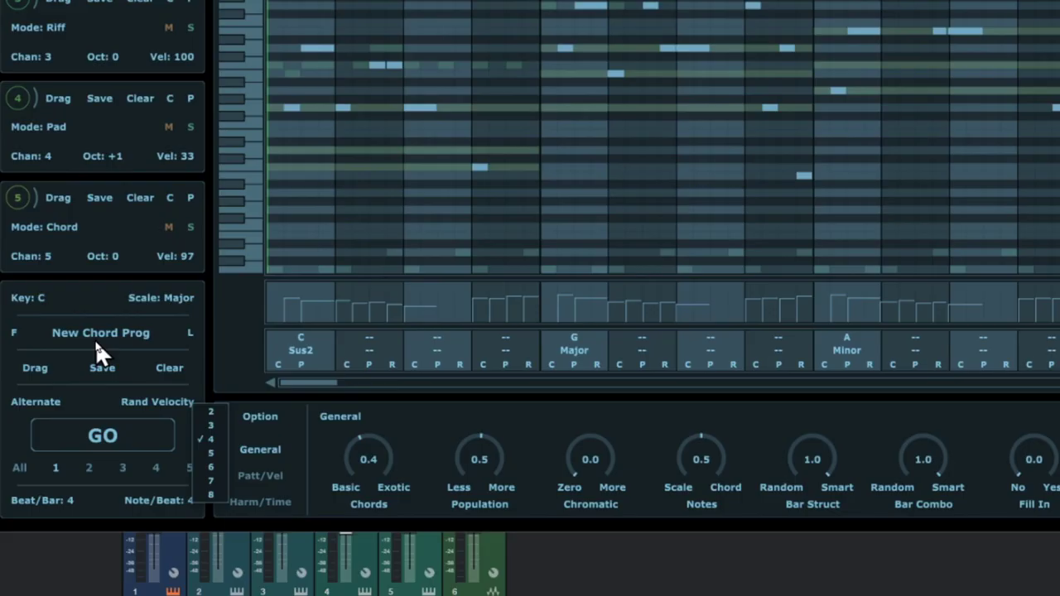
{"action": "left_click", "coordinate": [101, 334]}
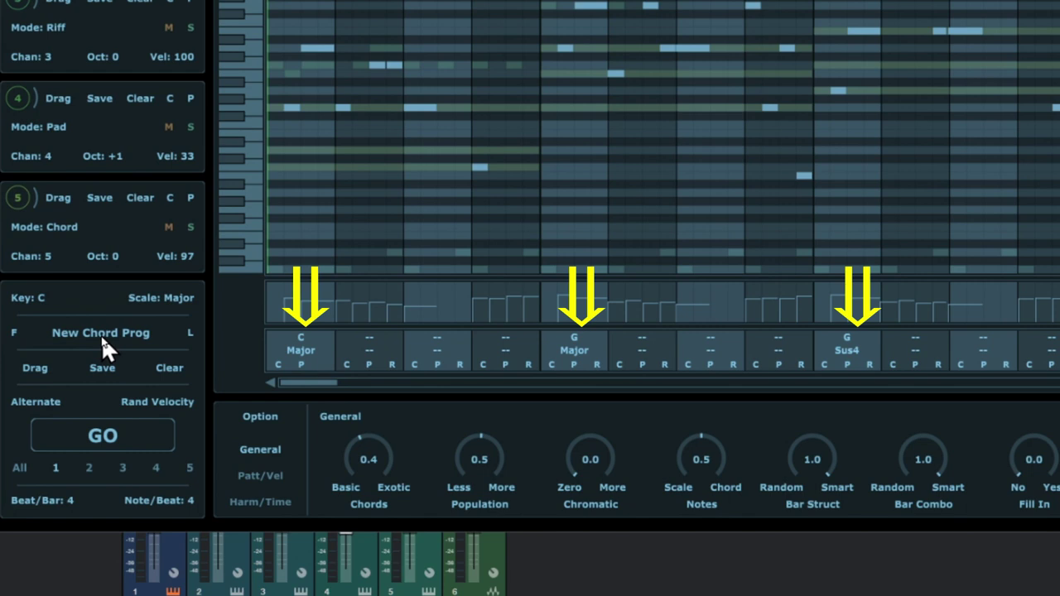
{"action": "left_click", "coordinate": [101, 335]}
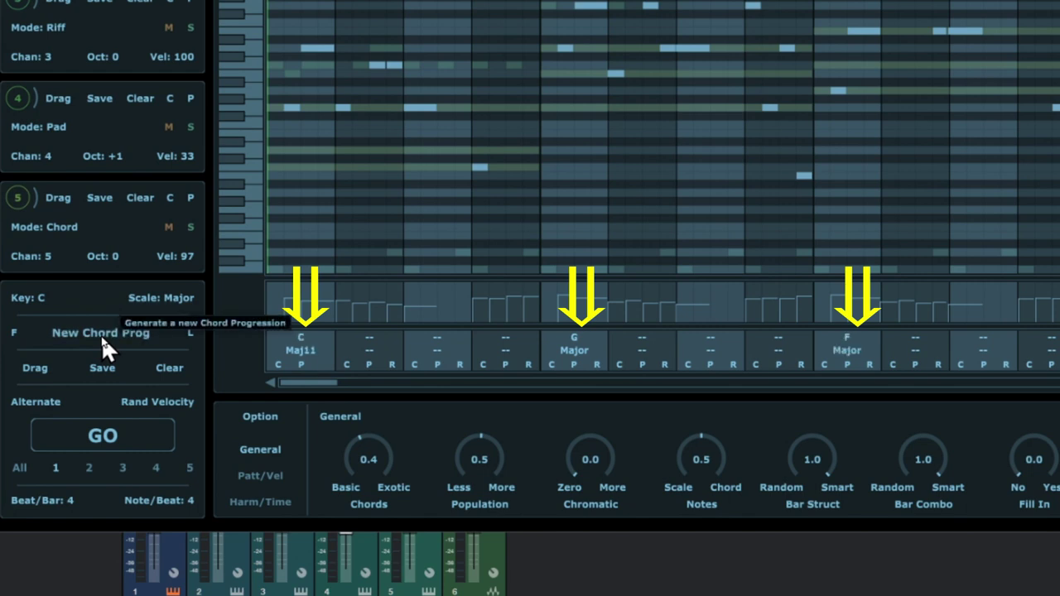
{"action": "left_click", "coordinate": [101, 334]}
- Set the Chords control to 0.9 toward Exotic and generate several new chord progressions
{"action": "left_click_drag", "start_coordinate": [362, 459], "coordinate": [364, 394]}
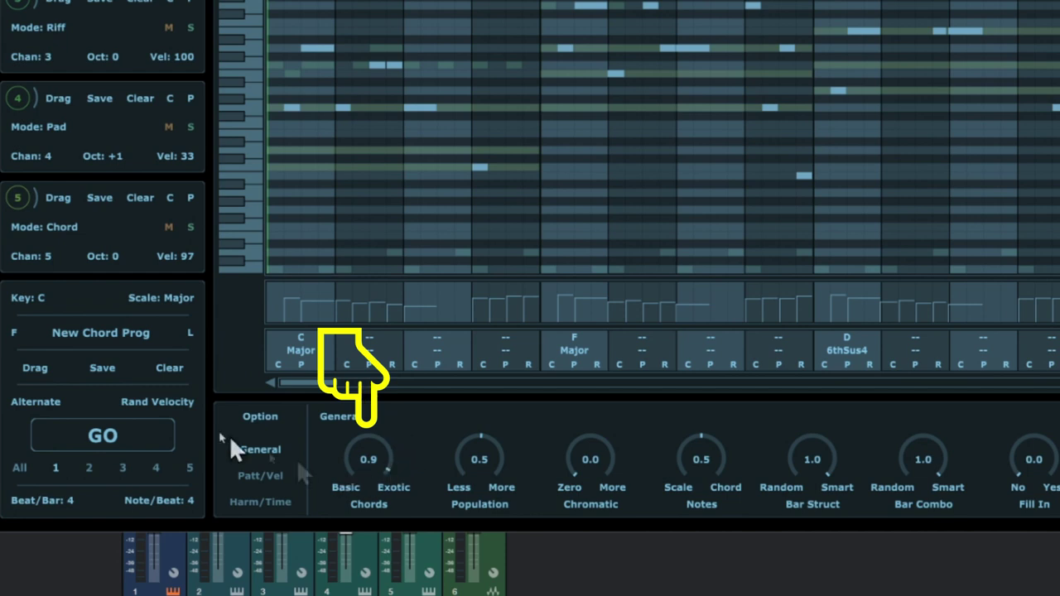
{"action": "left_click", "coordinate": [112, 335]}
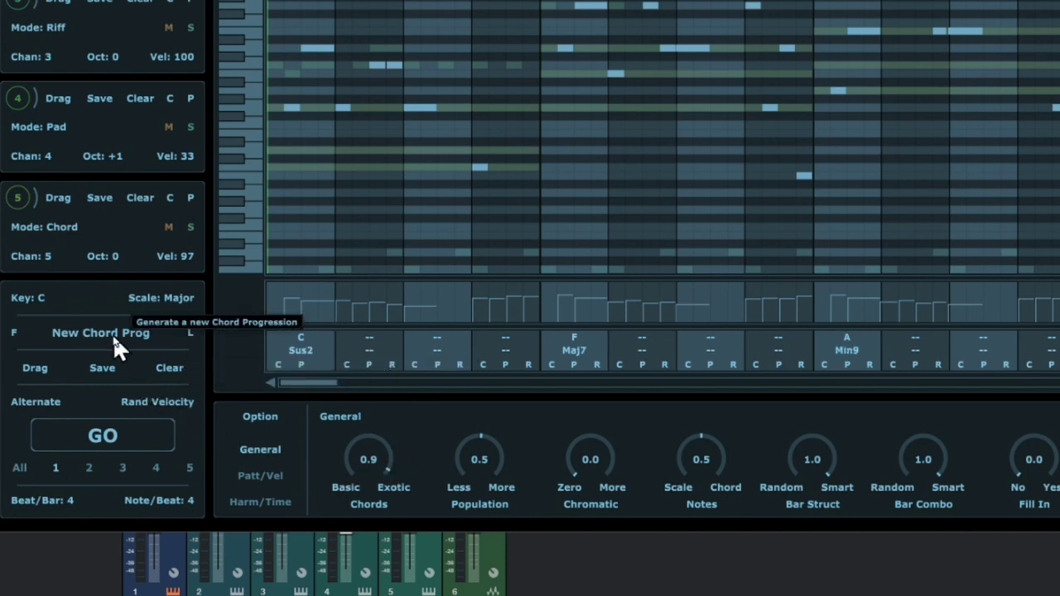
{"action": "left_click", "coordinate": [113, 334]}
{"action": "left_click", "coordinate": [113, 335]}
{"action": "left_click", "coordinate": [113, 334]}
{"action": "left_click", "coordinate": [112, 335]}
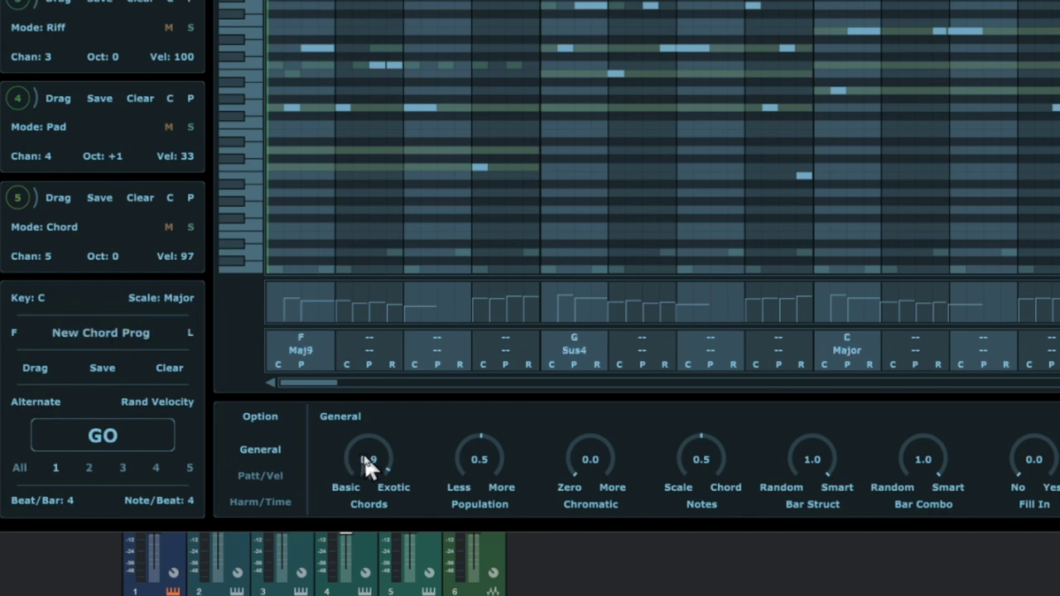
- Set the Chords control to 0.0 for basic chords and generate new chord progressions repeatedly
{"action": "left_click_drag", "start_coordinate": [366, 455], "coordinate": [363, 595]}
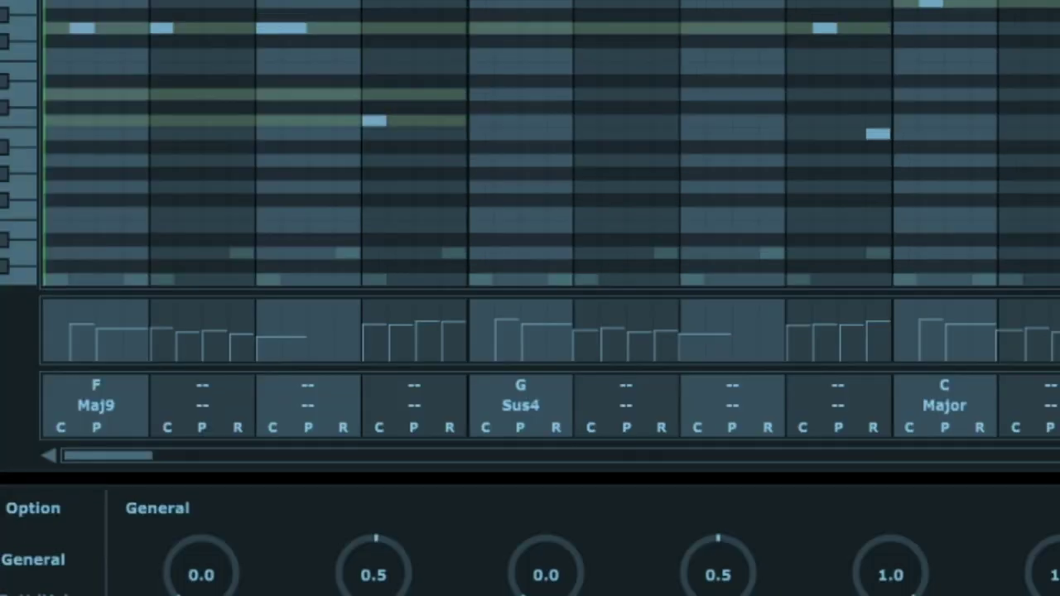
{"action": "left_click", "coordinate": [2, 377]}
{"action": "left_click", "coordinate": [2, 377]}
{"action": "left_click", "coordinate": [2, 377]}
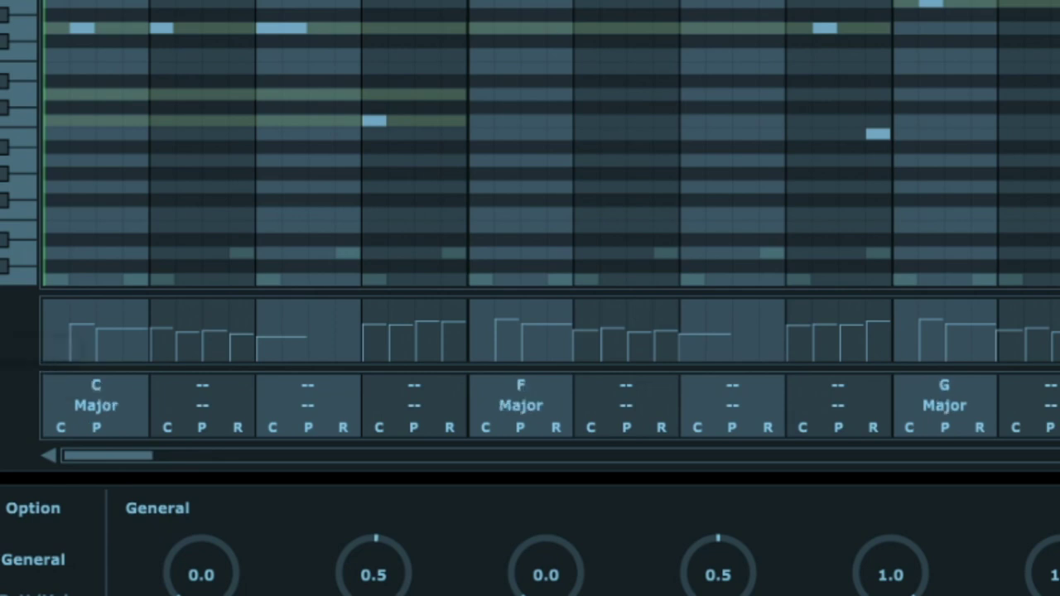
{"action": "left_click", "coordinate": [2, 377]}
{"action": "left_click", "coordinate": [2, 377]}
{"action": "left_click", "coordinate": [2, 377]}
{"action": "left_click", "coordinate": [2, 377]}
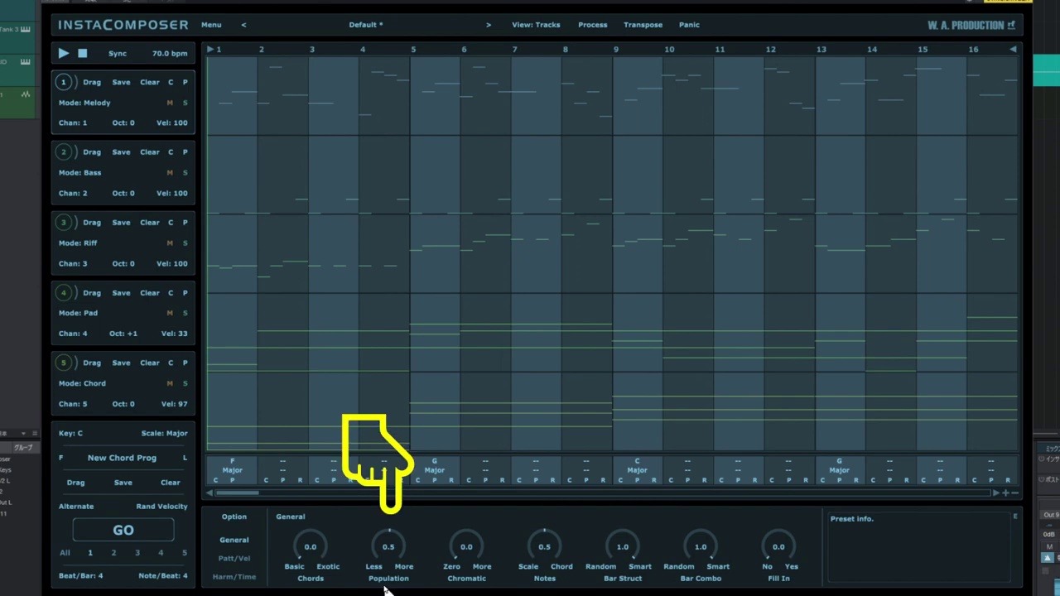
- Regenerate the track 1 melody with Population at 0.0 and return Population to 0.5
{"action": "left_click_drag", "start_coordinate": [387, 555], "coordinate": [403, 509]}
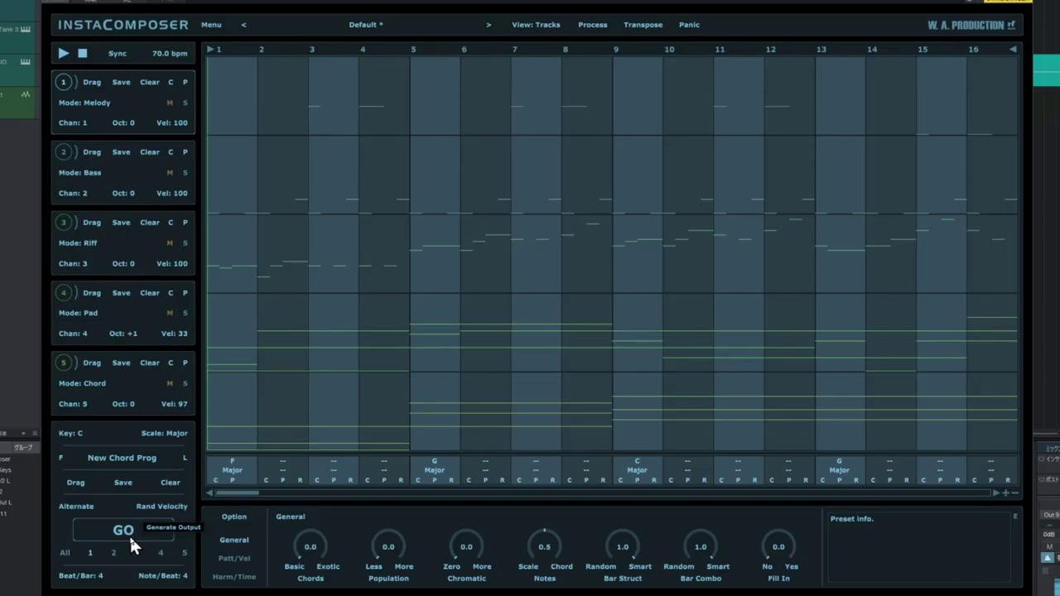
{"action": "left_click", "coordinate": [130, 534]}
{"action": "left_click_drag", "start_coordinate": [389, 547], "coordinate": [399, 517]}
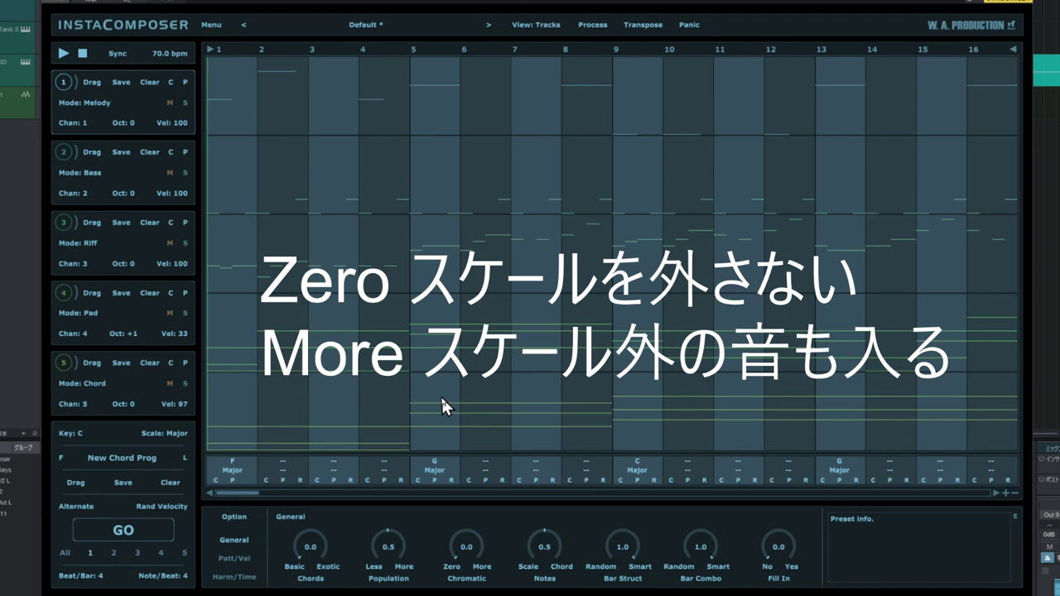
- Set the Chromatic control to 1.0 and switch to the Editor view for a closer look at the piano roll
{"action": "left_click_drag", "start_coordinate": [466, 557], "coordinate": [473, 525]}
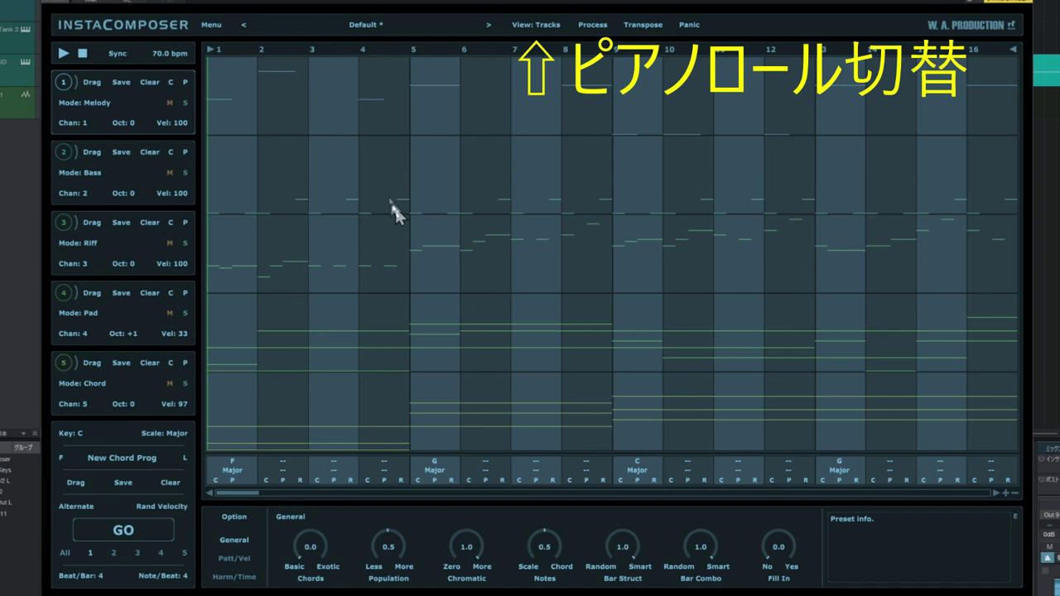
{"action": "left_click", "coordinate": [536, 26]}
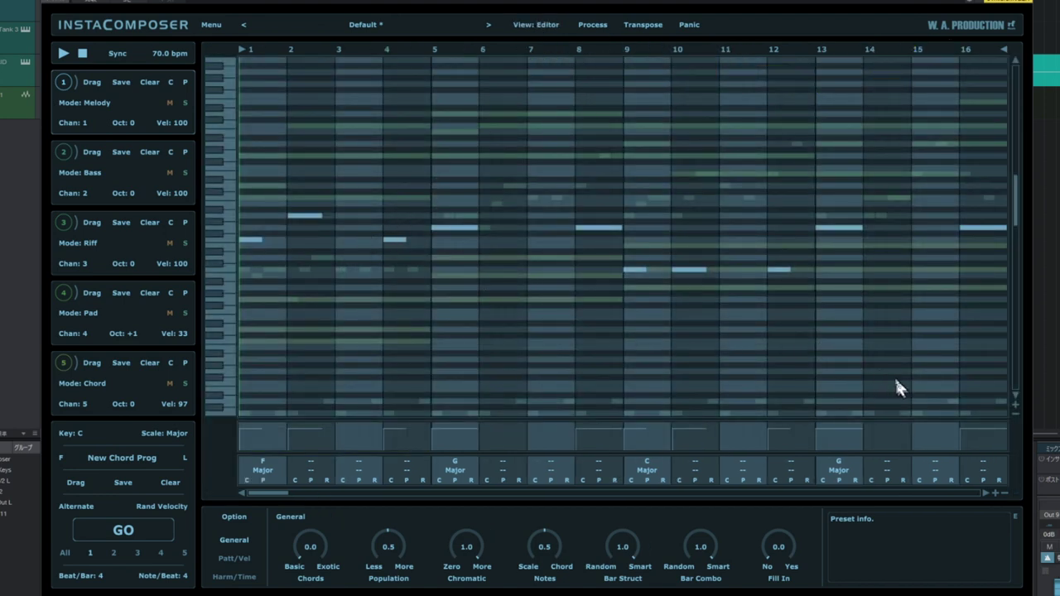
{"action": "left_click", "coordinate": [1016, 405]}
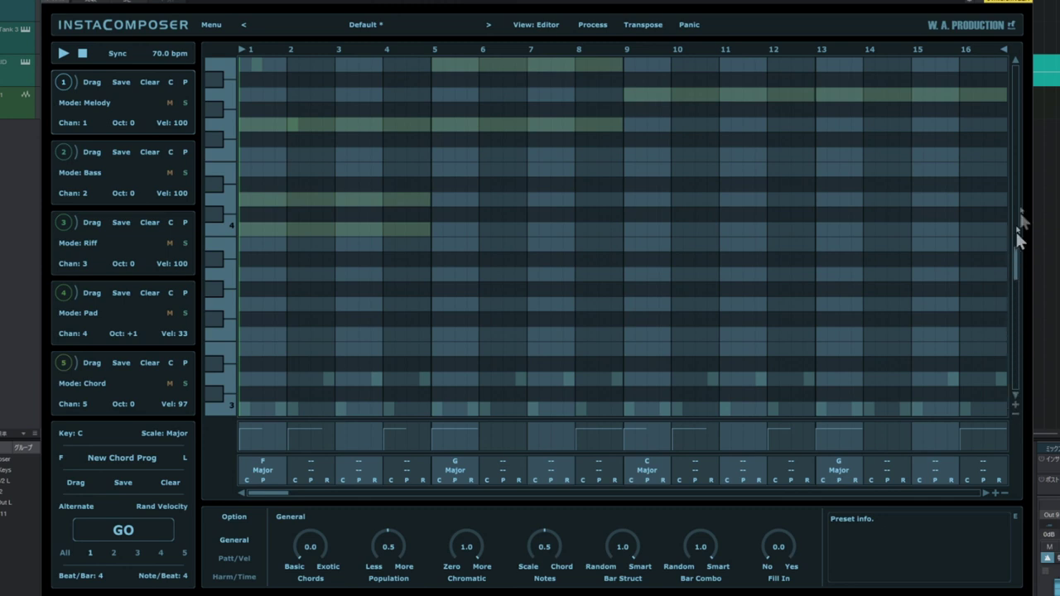
- Set the Chromatic control to 0.0 and regenerate the track 1 melody several times
{"action": "left_click", "coordinate": [1018, 177]}
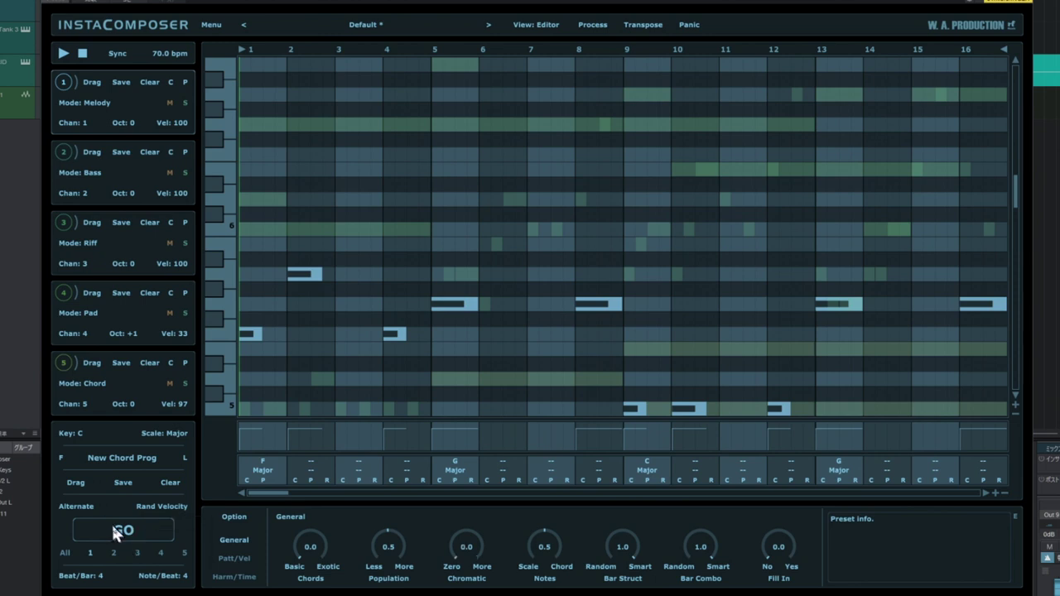
{"action": "left_click", "coordinate": [115, 528]}
{"action": "left_click", "coordinate": [115, 529]}
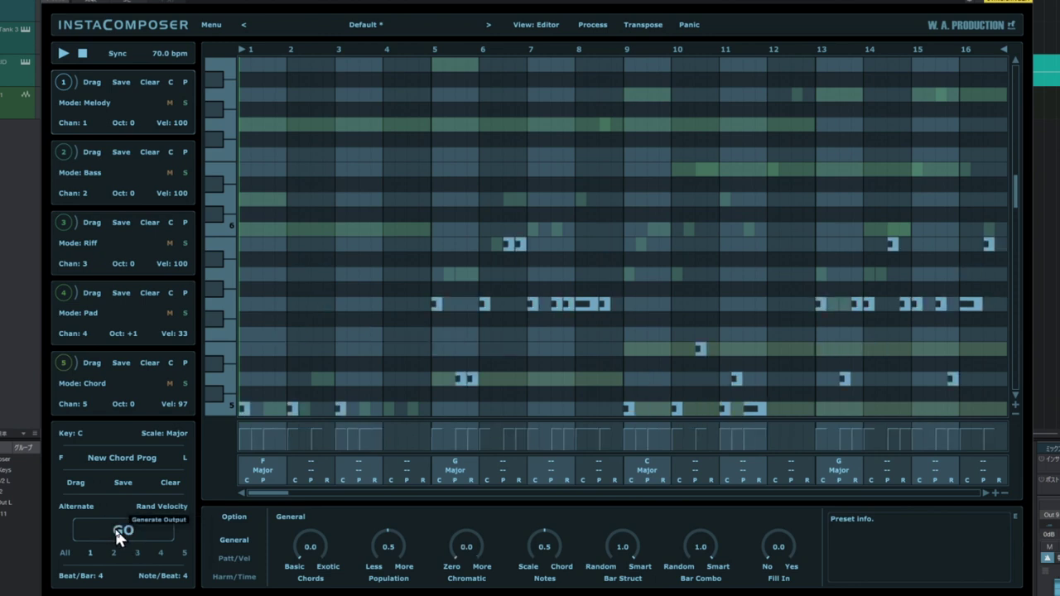
{"action": "left_click", "coordinate": [114, 527]}
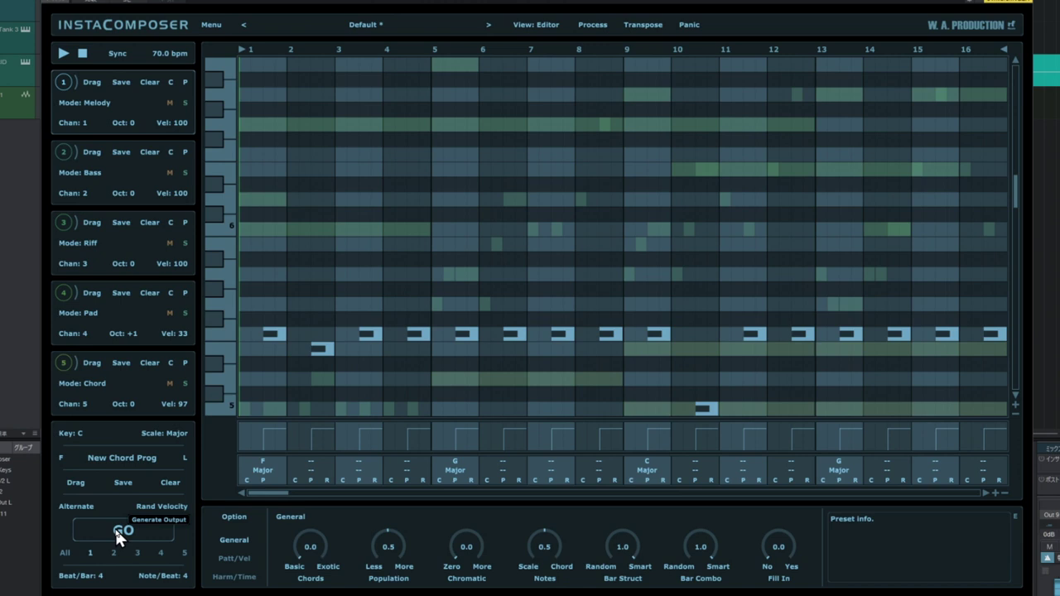
{"action": "left_click", "coordinate": [115, 527]}
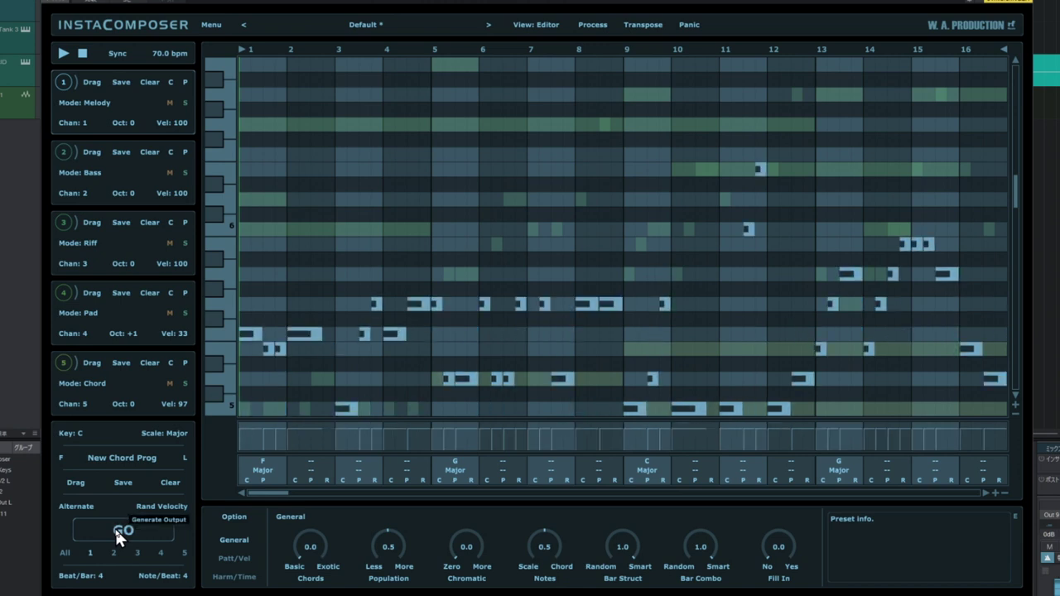
{"action": "left_click", "coordinate": [114, 527]}
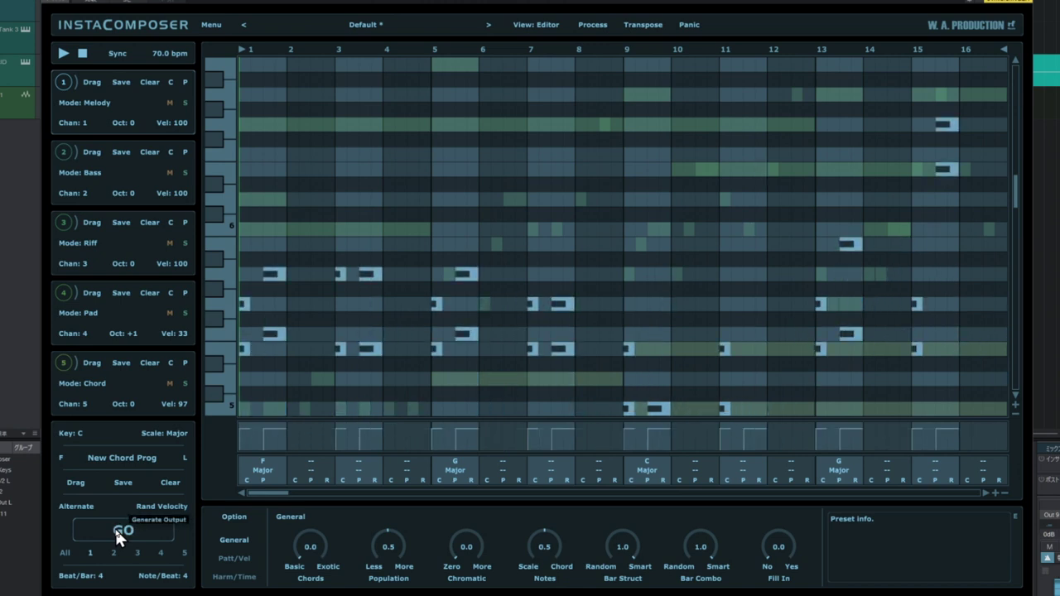
- Set the Chromatic control to 1.0 and generate several new track 1 melodies
{"action": "left_click_drag", "start_coordinate": [468, 563], "coordinate": [480, 502]}
{"action": "left_click", "coordinate": [129, 524]}
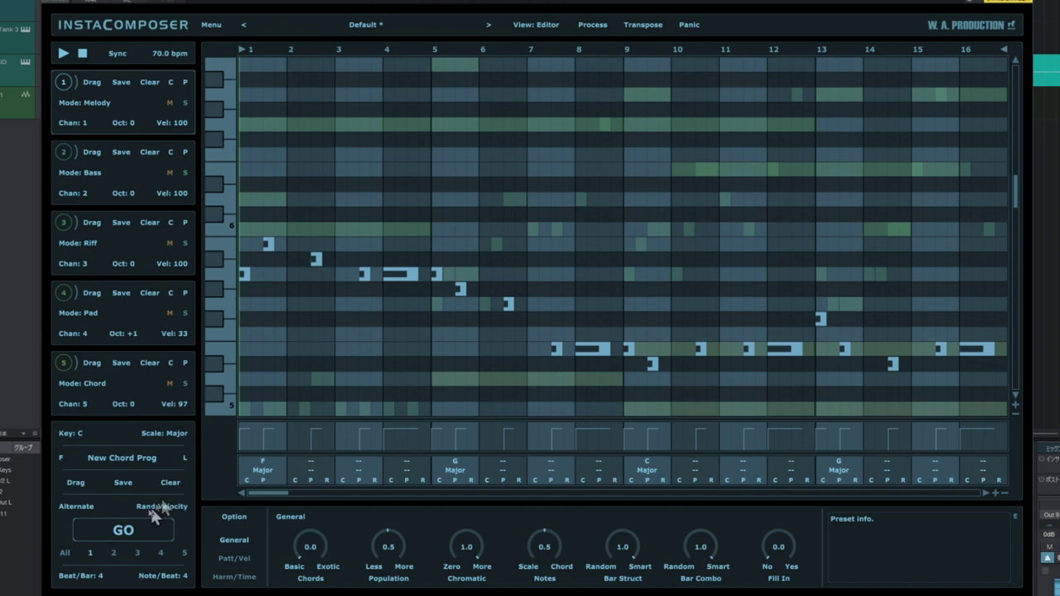
{"action": "left_click", "coordinate": [130, 528]}
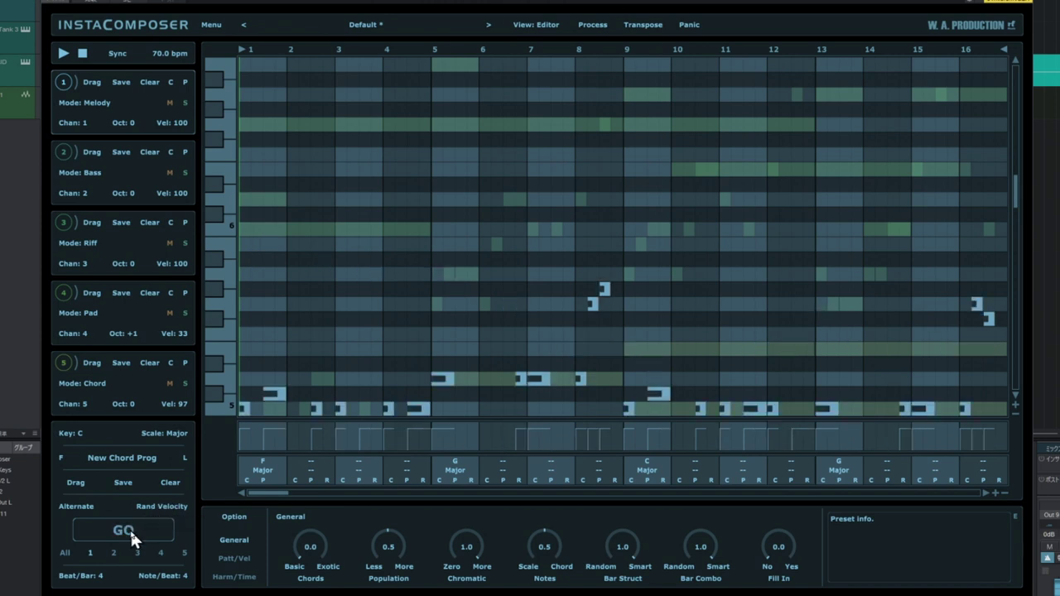
{"action": "left_click", "coordinate": [130, 529]}
{"action": "left_click", "coordinate": [130, 529]}
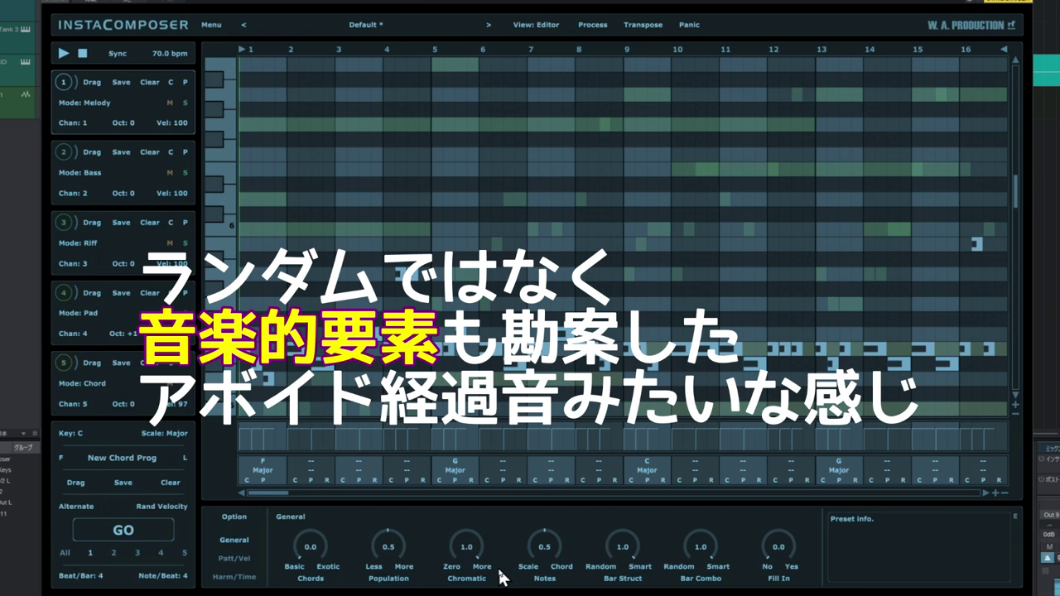
- Return Chromatic to 0.0, set Notes to 1.0 toward Chord, and regenerate the track 1 melody repeatedly
{"action": "left_click_drag", "start_coordinate": [469, 571], "coordinate": [466, 595]}
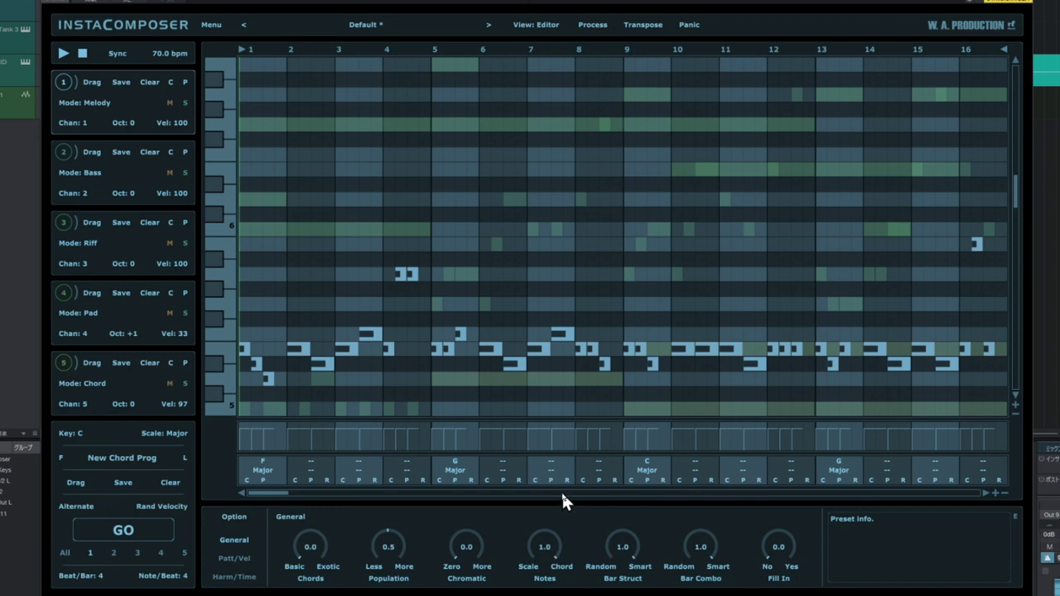
{"action": "left_click", "coordinate": [125, 532]}
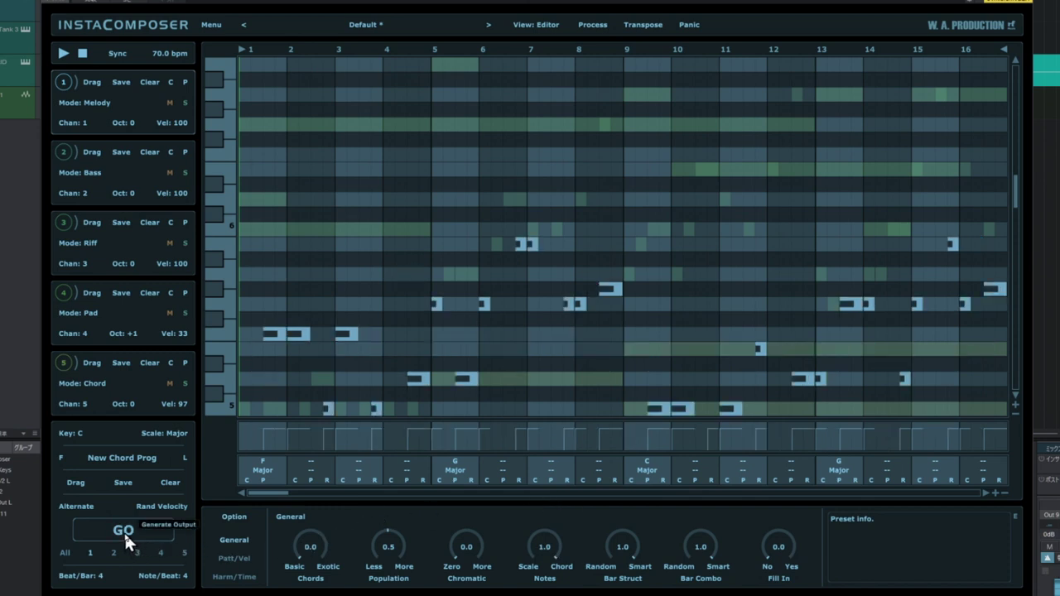
{"action": "left_click", "coordinate": [124, 531]}
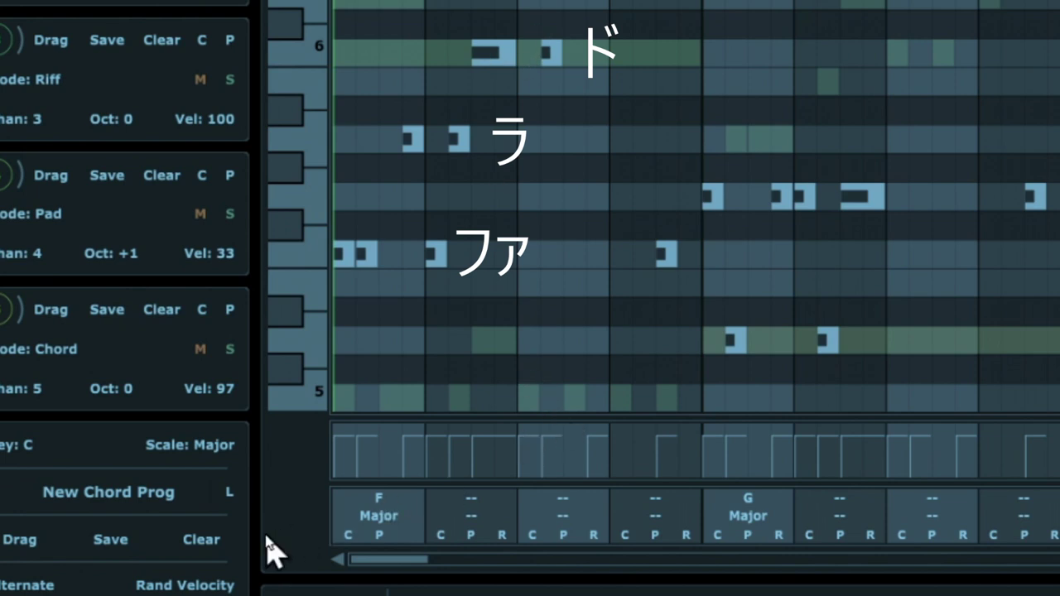
{"action": "left_click", "coordinate": [132, 531]}
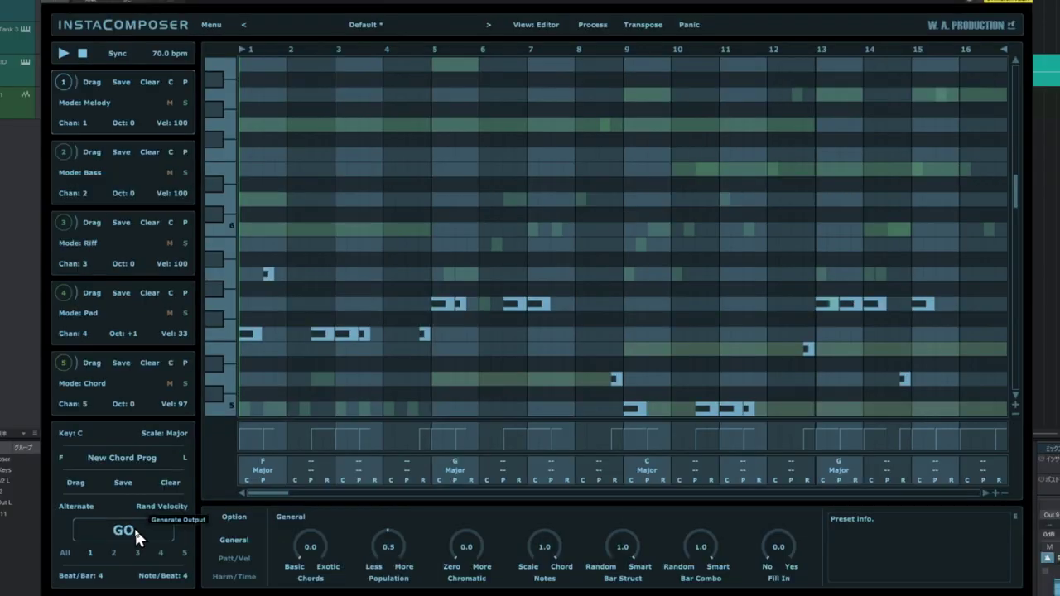
{"action": "left_click", "coordinate": [135, 526]}
{"action": "left_click", "coordinate": [134, 528]}
{"action": "left_click", "coordinate": [134, 529]}
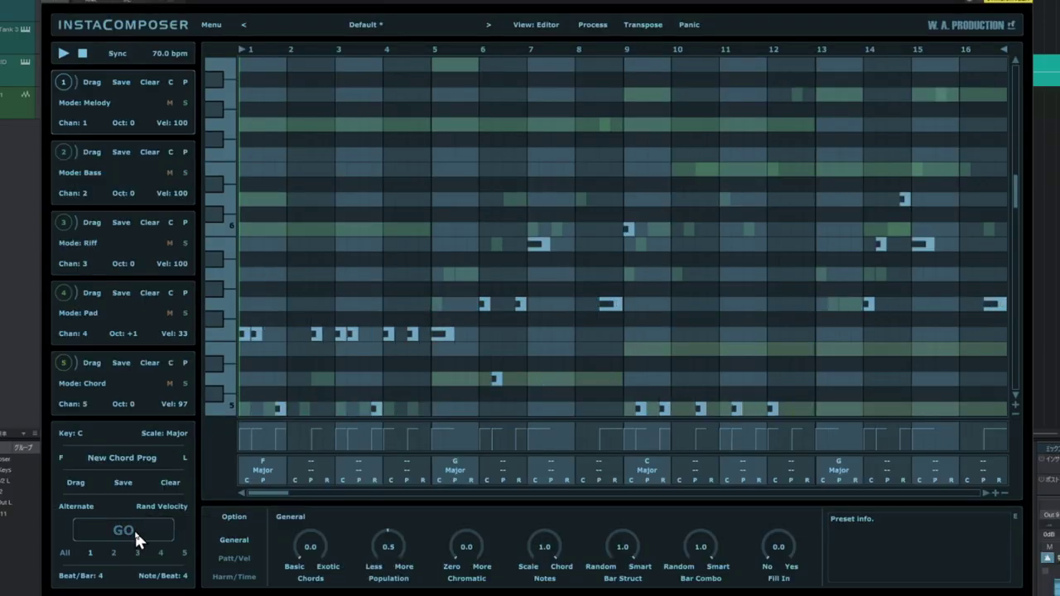
{"action": "left_click", "coordinate": [135, 530]}
{"action": "left_click", "coordinate": [135, 529]}
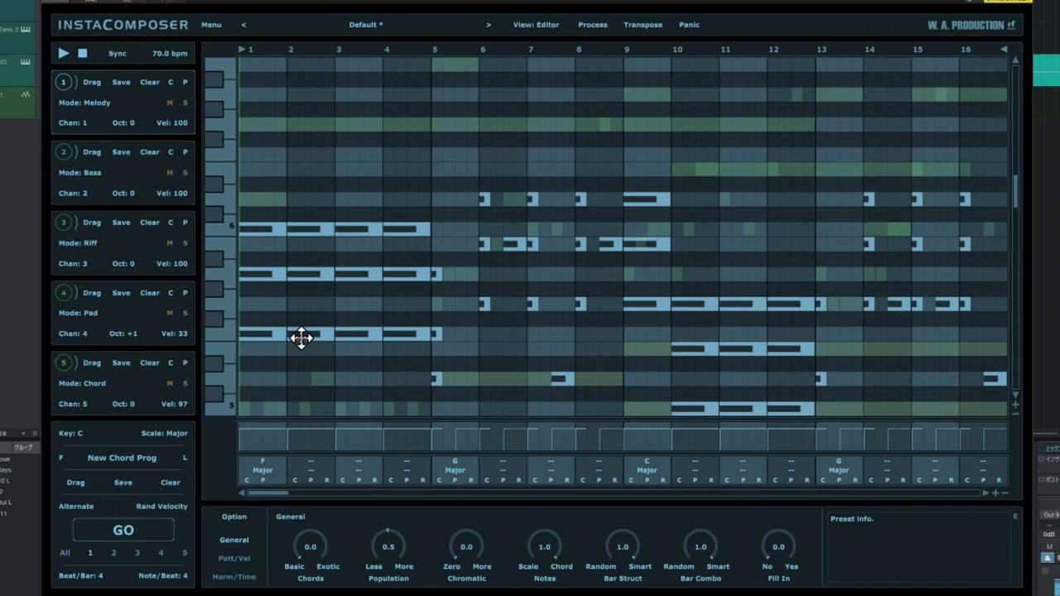
- Set the Notes control to 0.0 toward Scale and generate a new track 1 melody
{"action": "left_click_drag", "start_coordinate": [544, 551], "coordinate": [542, 580]}
{"action": "left_click", "coordinate": [124, 530]}
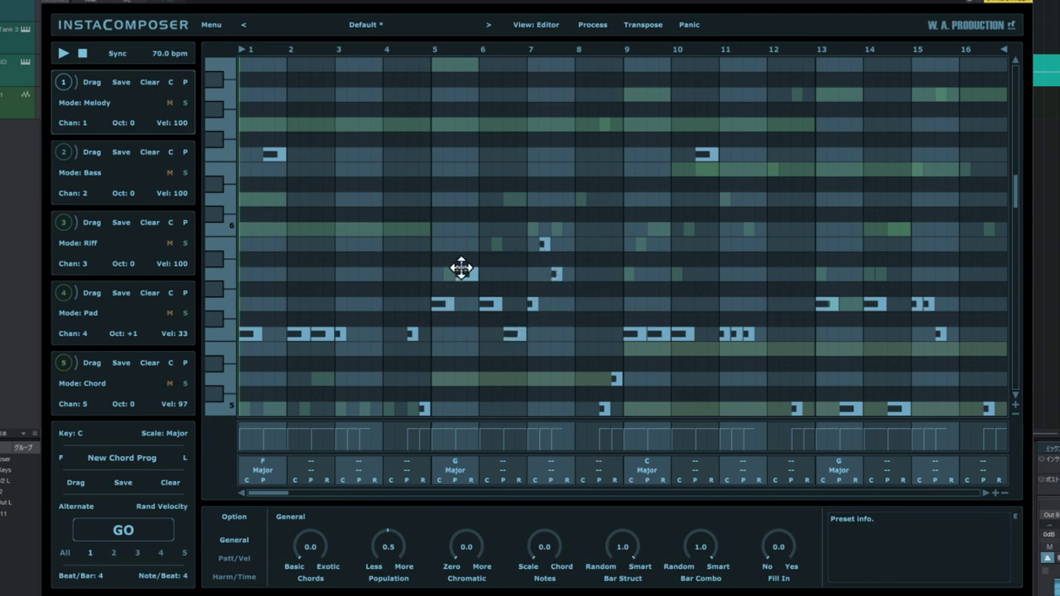
{"action": "left_click", "coordinate": [534, 303]}
- Return the Notes control to 0.5 and regenerate the track 1 melody repeatedly with Bar Struct at 1.0
{"action": "left_click_drag", "start_coordinate": [552, 555], "coordinate": [553, 527]}
{"action": "mouse_move", "coordinate": [641, 576]}
{"action": "left_click", "coordinate": [136, 525]}
{"action": "left_click", "coordinate": [137, 526]}
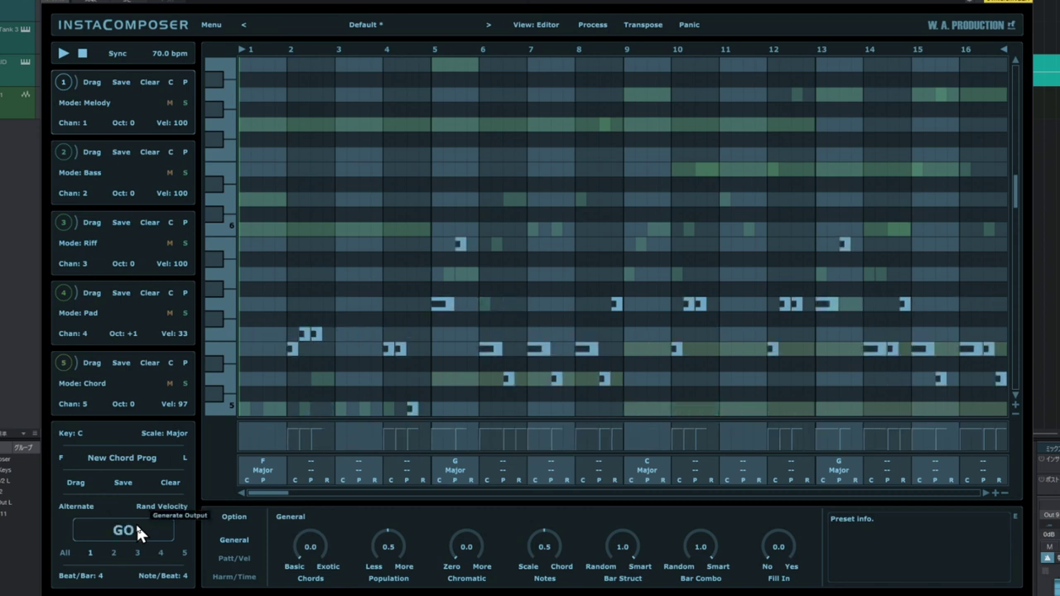
{"action": "left_click", "coordinate": [135, 526]}
{"action": "left_click", "coordinate": [136, 525]}
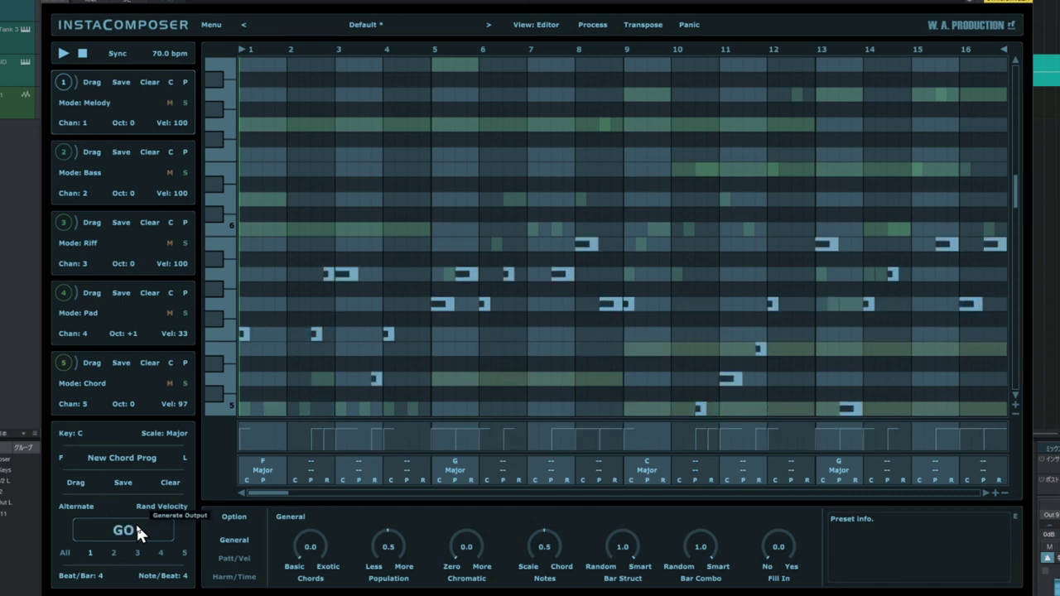
{"action": "left_click", "coordinate": [136, 530]}
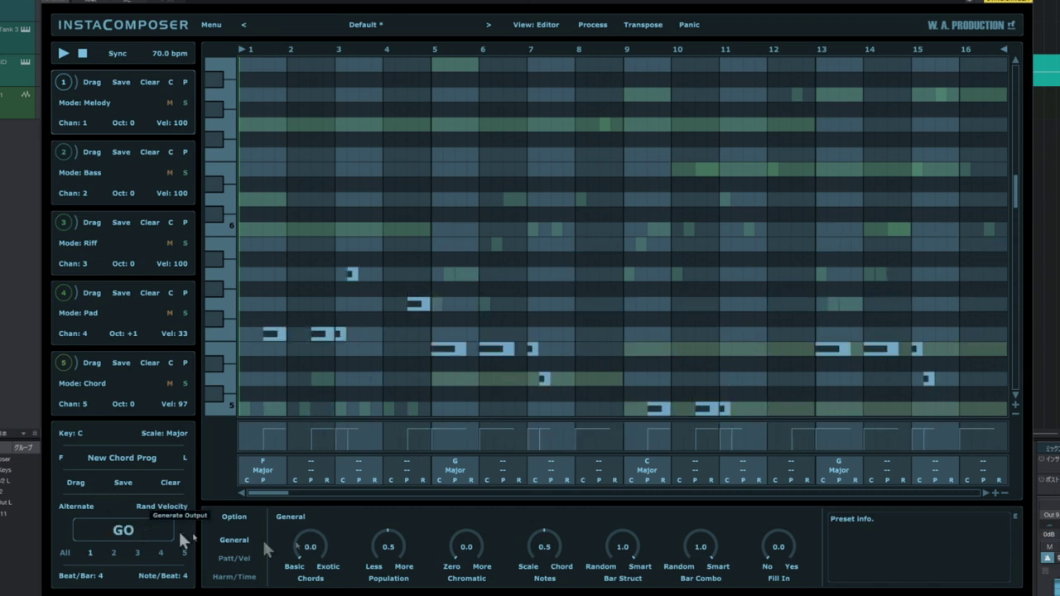
- Regenerate the track 1 melody repeatedly with Bar Struct at 0.0, then again with Bar Struct returned to 1.0
{"action": "left_click_drag", "start_coordinate": [622, 548], "coordinate": [622, 579]}
{"action": "left_click", "coordinate": [129, 523]}
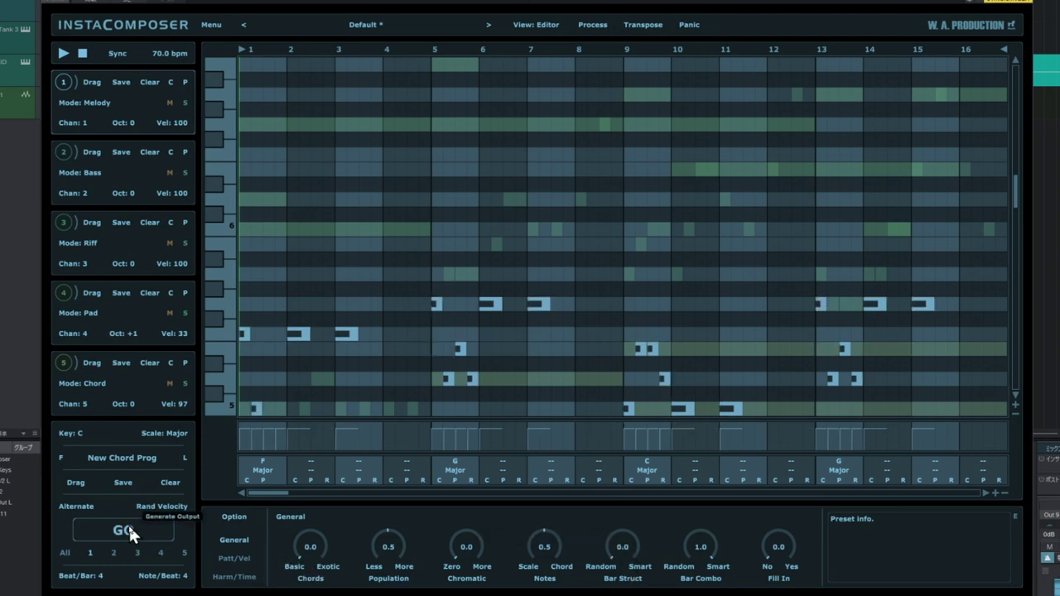
{"action": "left_click", "coordinate": [129, 524]}
{"action": "left_click", "coordinate": [128, 523]}
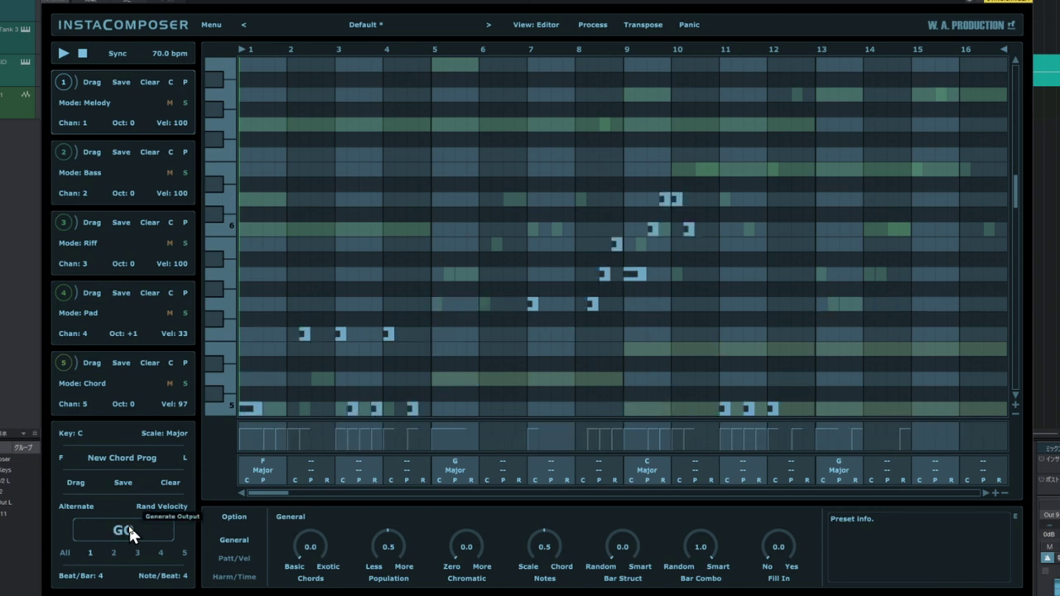
{"action": "left_click", "coordinate": [129, 523]}
{"action": "left_click", "coordinate": [129, 524]}
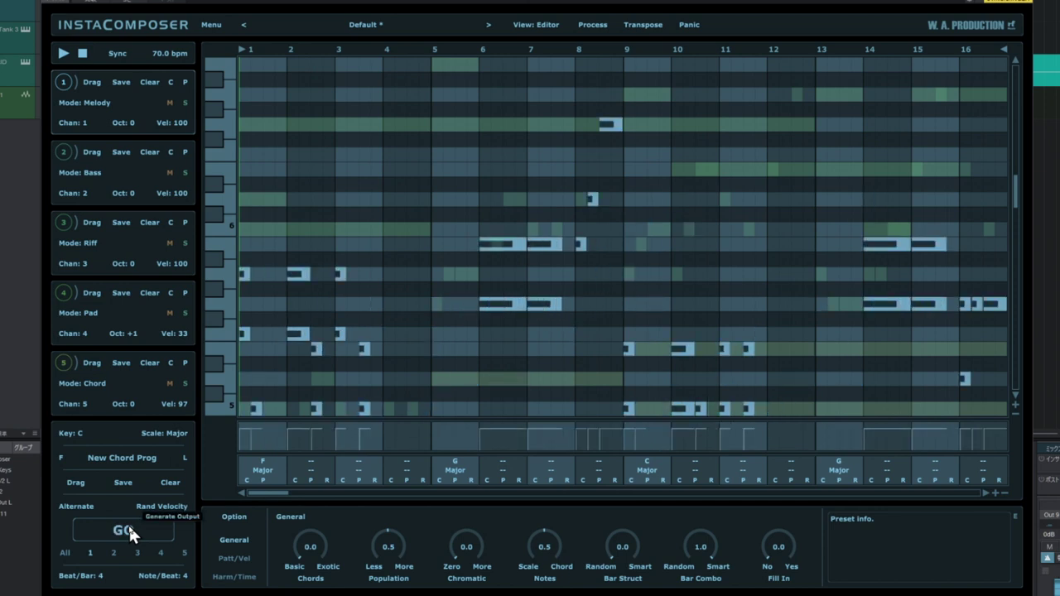
{"action": "left_click", "coordinate": [128, 523]}
{"action": "left_click", "coordinate": [128, 524]}
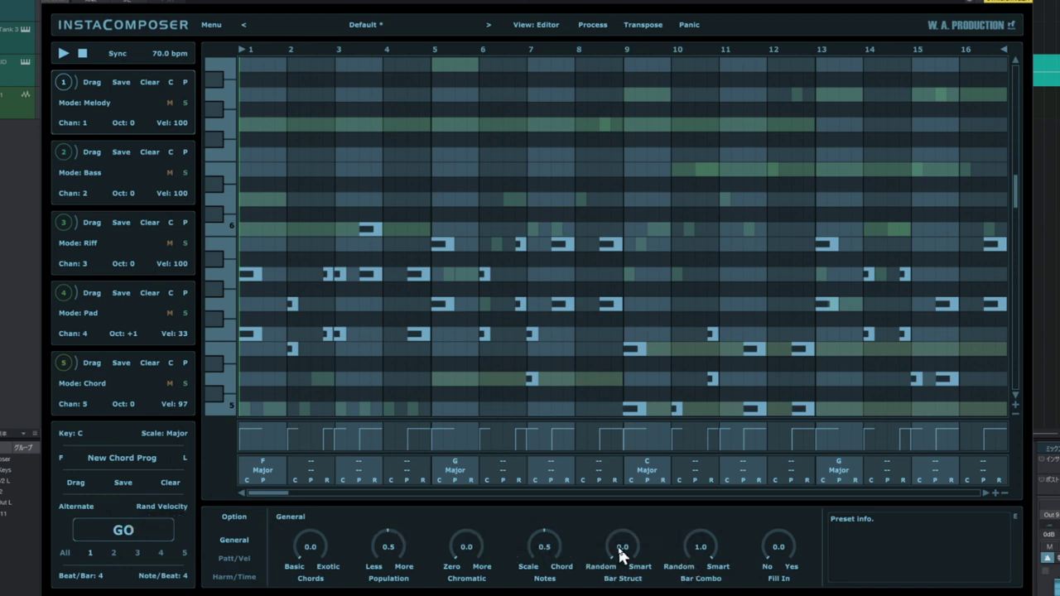
{"action": "left_click_drag", "start_coordinate": [618, 545], "coordinate": [649, 432]}
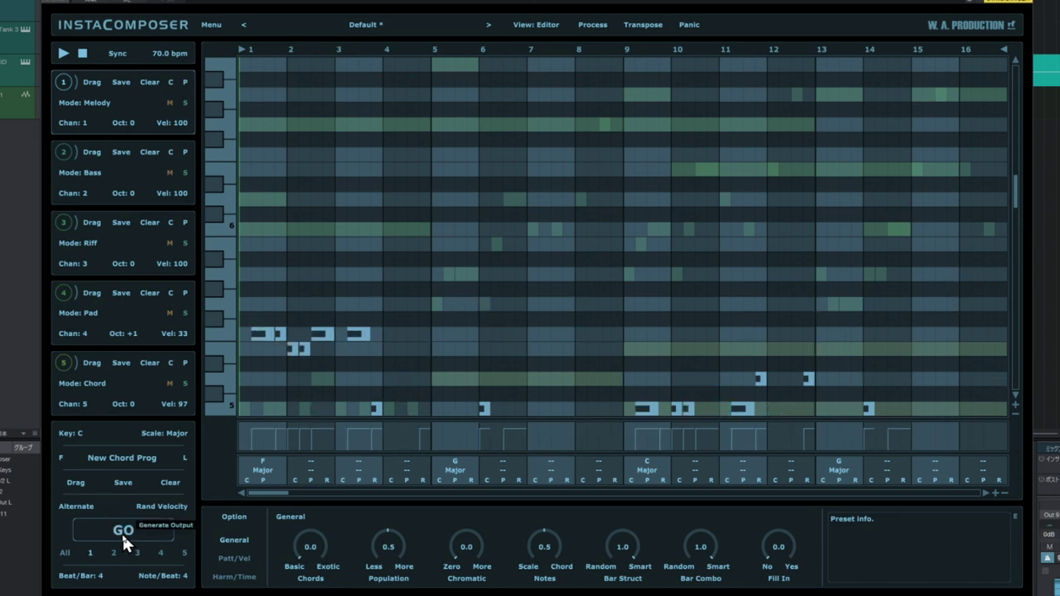
{"action": "left_click", "coordinate": [122, 532]}
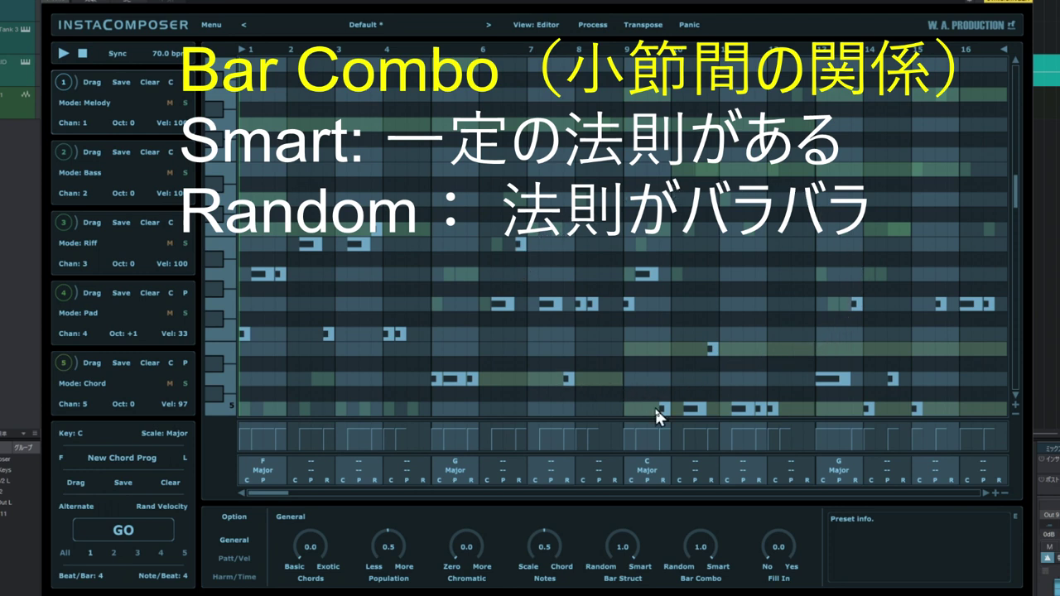
- Set the Bar Combo control to 0.0 toward Random and generate several new track 1 melodies
{"action": "left_click_drag", "start_coordinate": [697, 541], "coordinate": [700, 595]}
{"action": "left_click", "coordinate": [123, 530]}
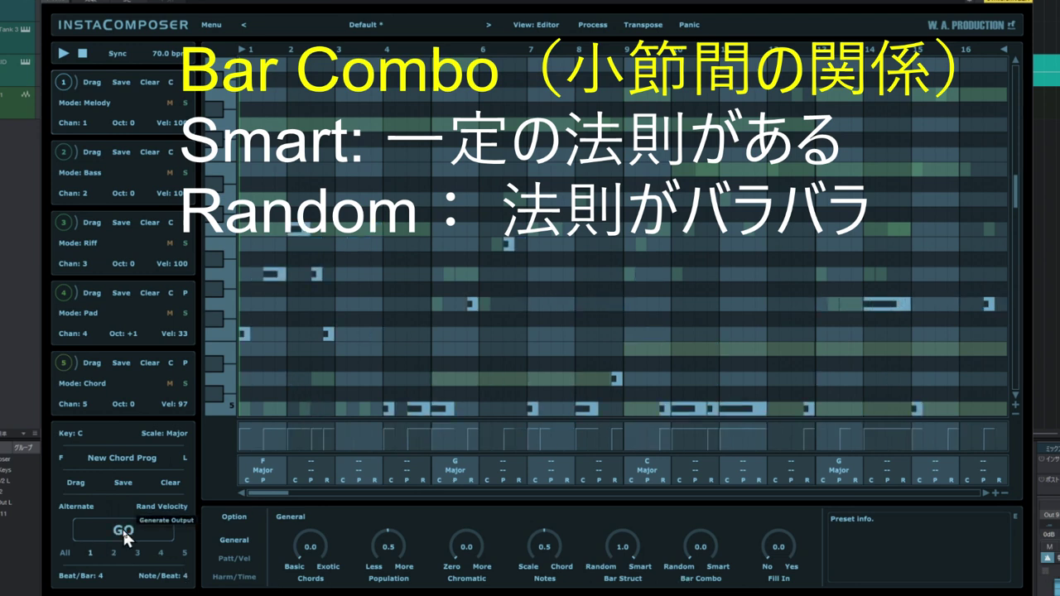
{"action": "left_click", "coordinate": [123, 530]}
{"action": "left_click", "coordinate": [123, 530]}
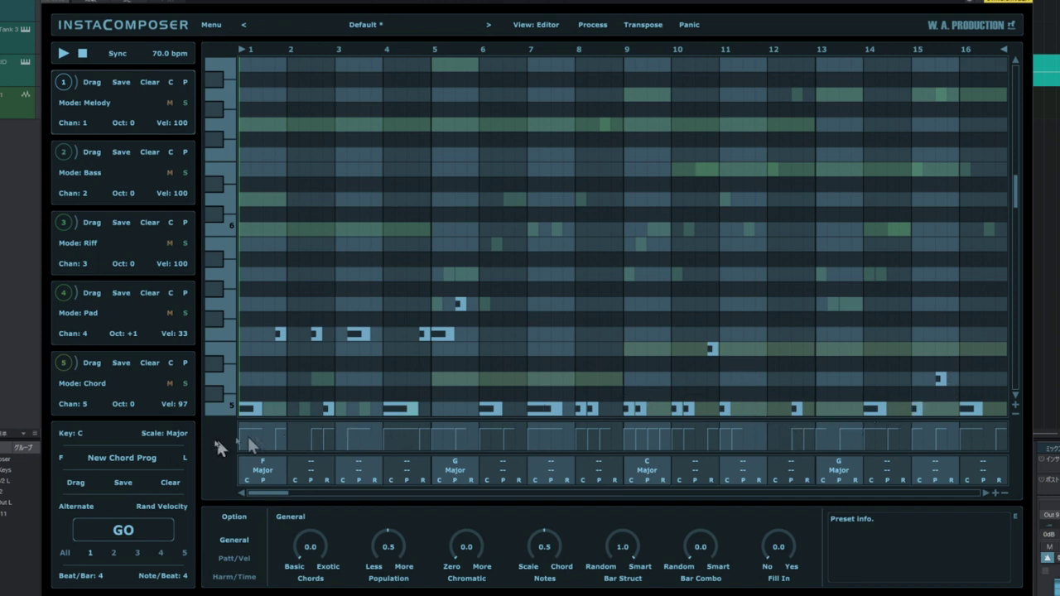
{"action": "left_click", "coordinate": [149, 531]}
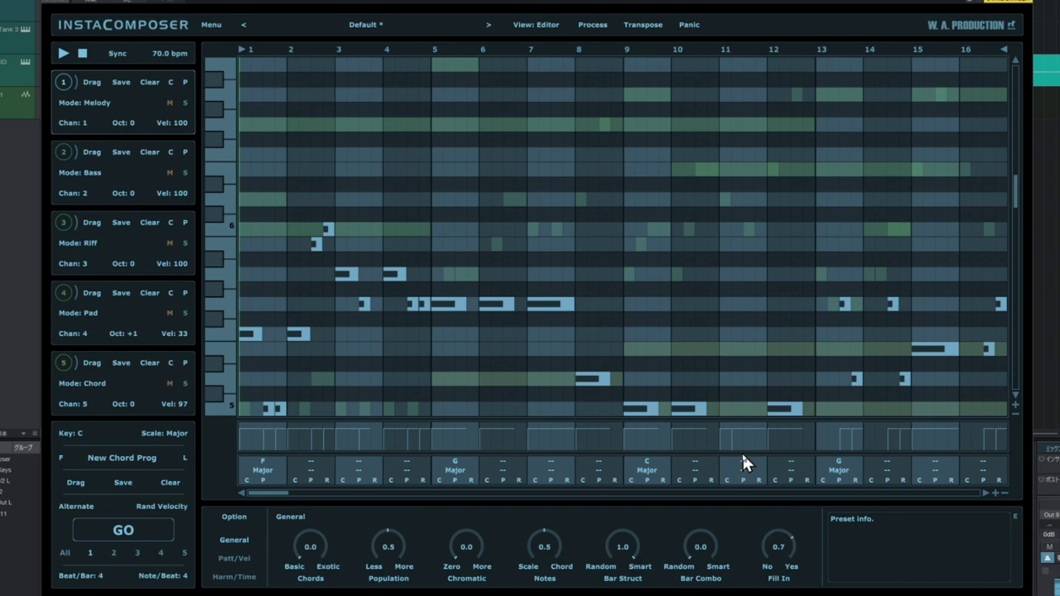
- Raise the Fill In control to 1.0 and regenerate the track 1 melody repeatedly
{"action": "left_click", "coordinate": [122, 532]}
{"action": "left_click", "coordinate": [122, 532]}
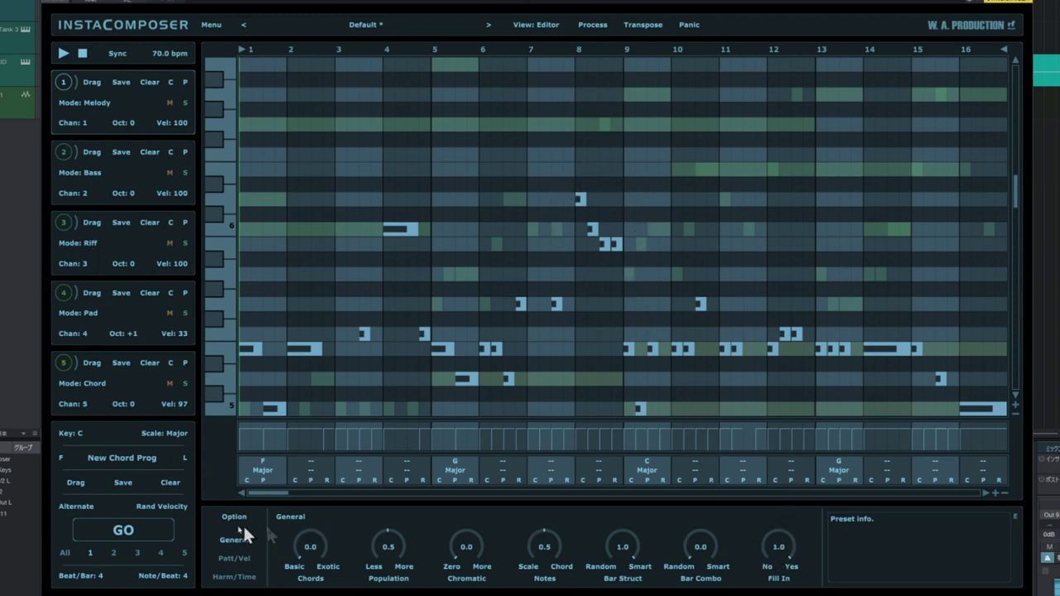
{"action": "left_click", "coordinate": [128, 529]}
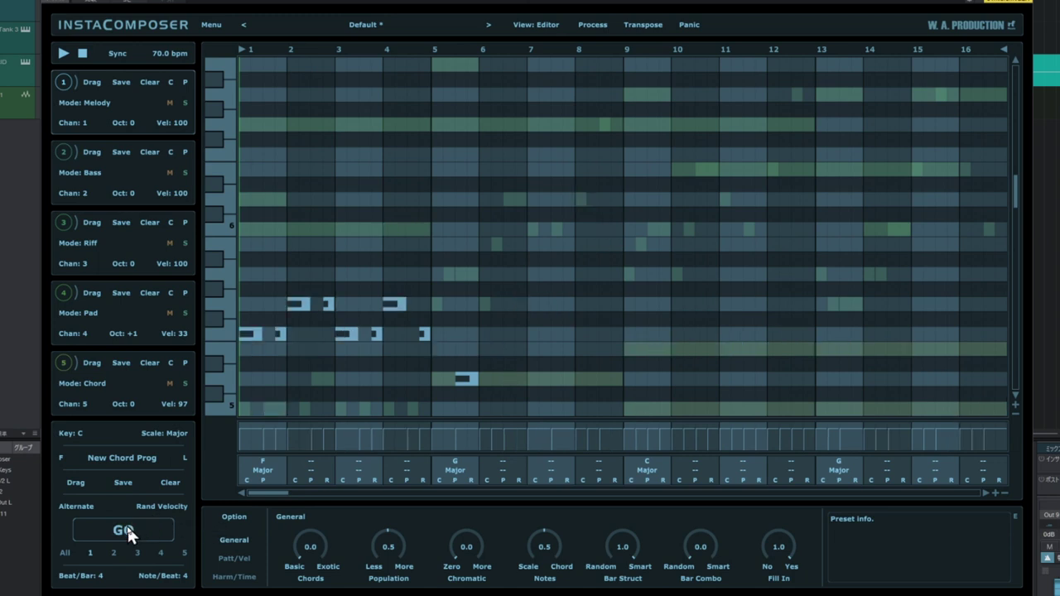
{"action": "left_click", "coordinate": [124, 531]}
{"action": "left_click", "coordinate": [128, 533]}
{"action": "left_click", "coordinate": [128, 533]}
{"action": "left_click", "coordinate": [128, 532]}
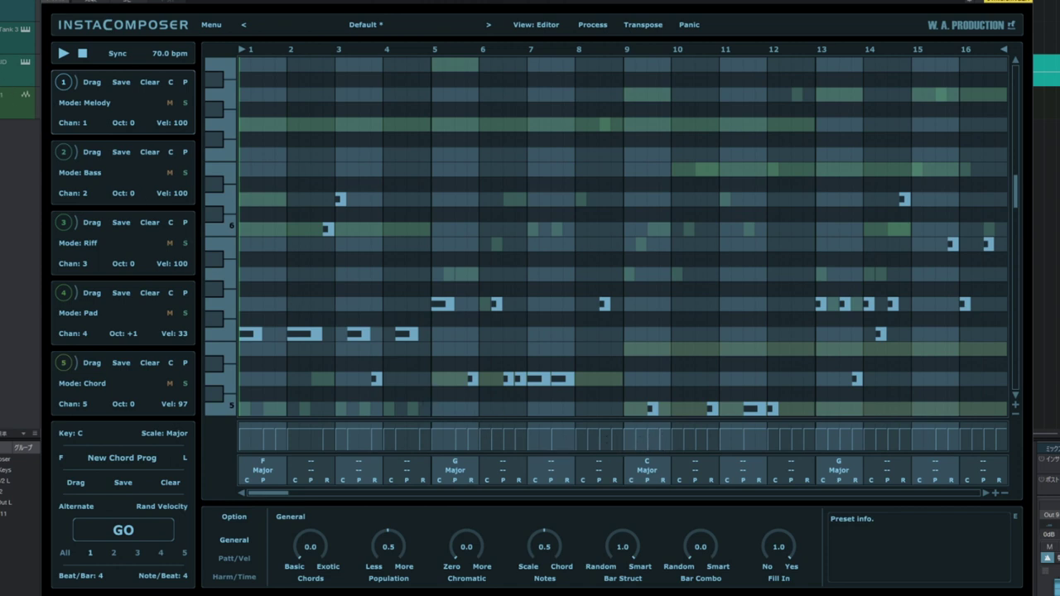
- Select the track 2 bass part, set its Fill In control to 0.9, and regenerate it several times
{"action": "left_click", "coordinate": [65, 155]}
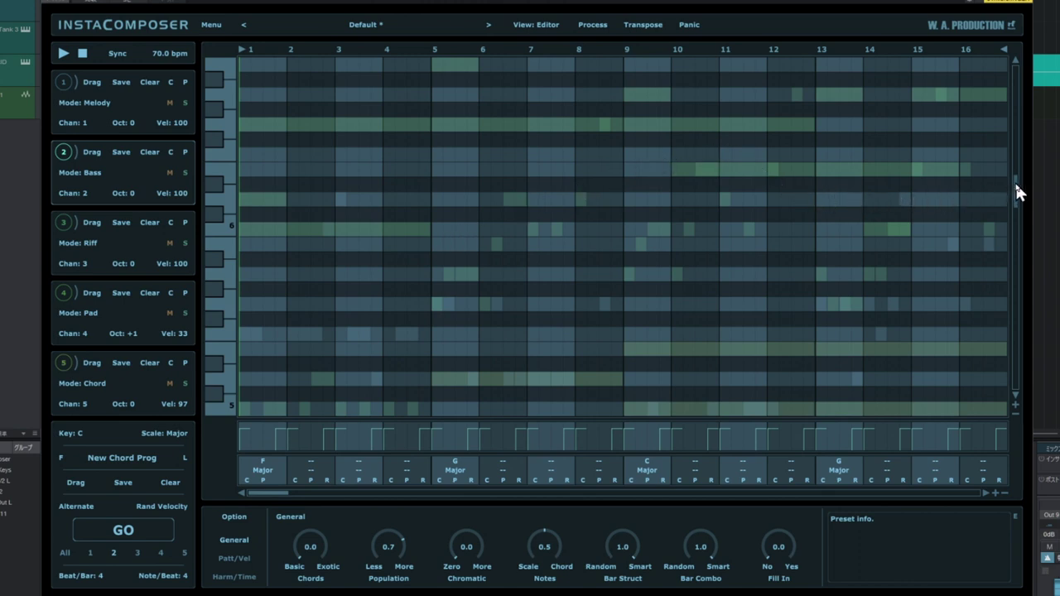
{"action": "left_click_drag", "start_coordinate": [1017, 198], "coordinate": [1018, 304]}
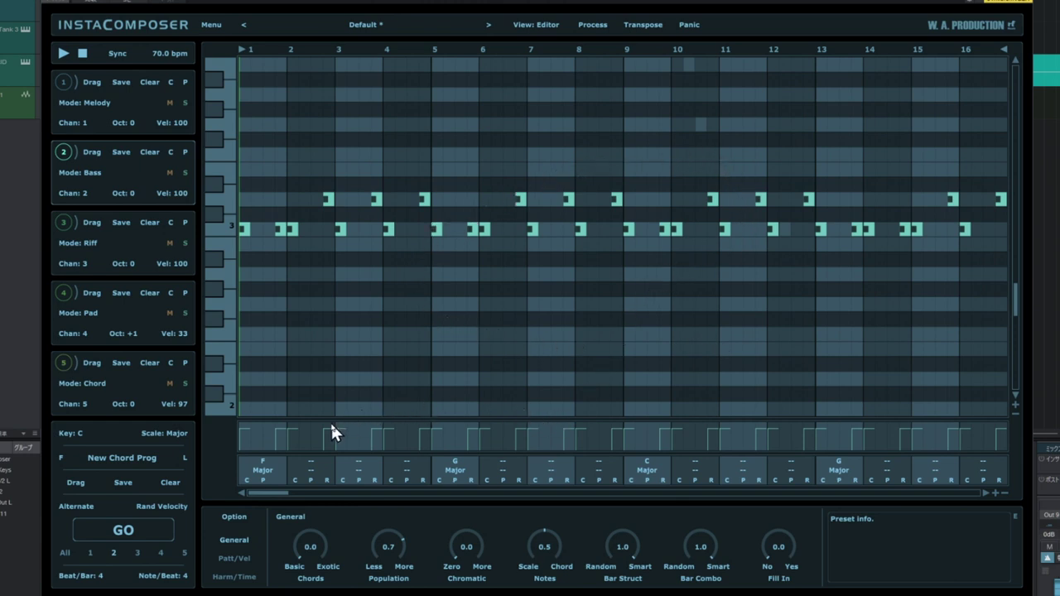
{"action": "left_click_drag", "start_coordinate": [770, 553], "coordinate": [781, 516]}
{"action": "left_click", "coordinate": [135, 537]}
{"action": "left_click", "coordinate": [135, 537]}
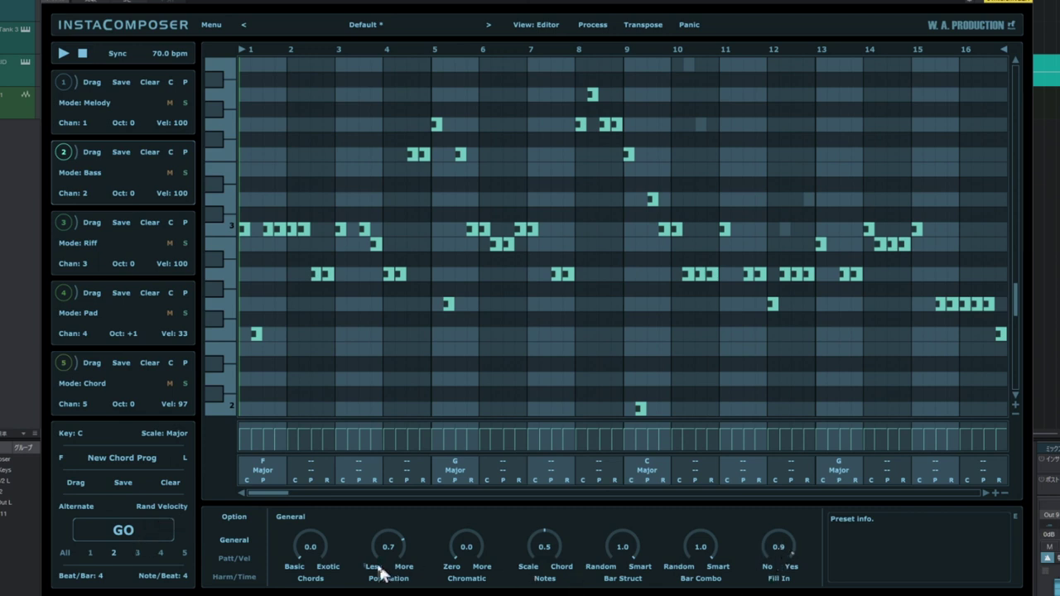
{"action": "left_click", "coordinate": [142, 540]}
{"action": "left_click", "coordinate": [143, 540]}
{"action": "left_click", "coordinate": [143, 540]}
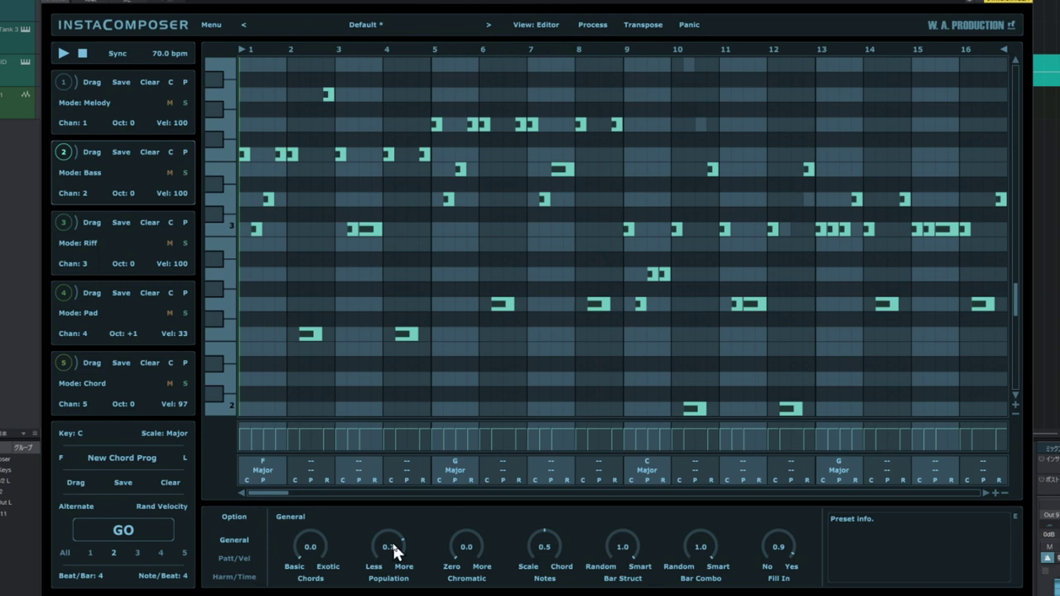
- Lower the track 2 bass Population control to 0.2 and generate new bass lines
{"action": "left_click_drag", "start_coordinate": [395, 553], "coordinate": [381, 593]}
{"action": "left_click", "coordinate": [133, 533]}
{"action": "left_click", "coordinate": [137, 535]}
{"action": "left_click", "coordinate": [138, 534]}
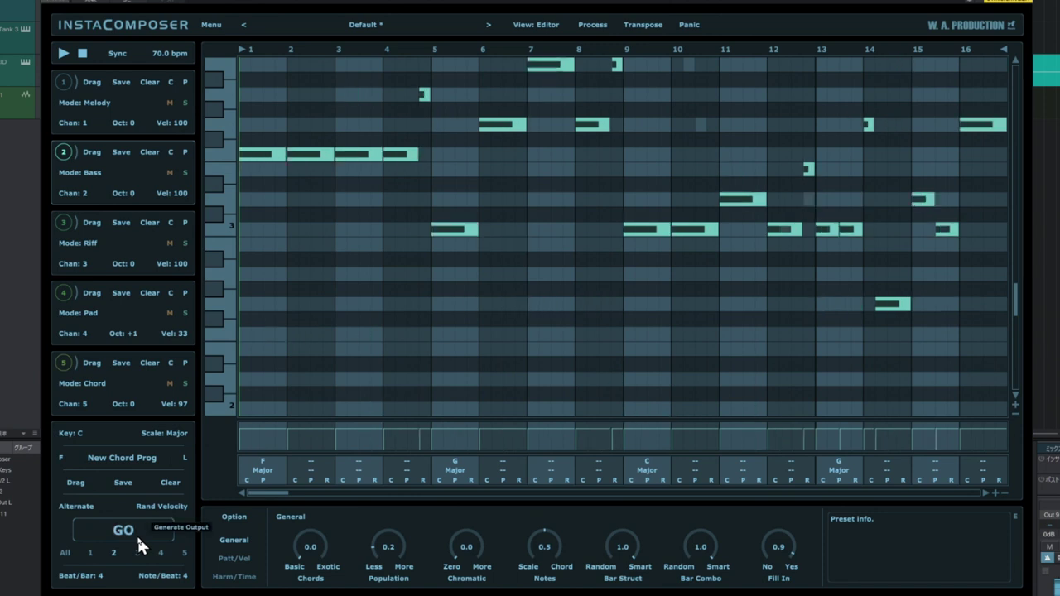
- Regenerate the track 2 bass line several more times with Population at 0.2 and Fill In at 0.9
{"action": "left_click", "coordinate": [138, 543]}
{"action": "left_click", "coordinate": [139, 543]}
{"action": "left_click", "coordinate": [138, 543]}
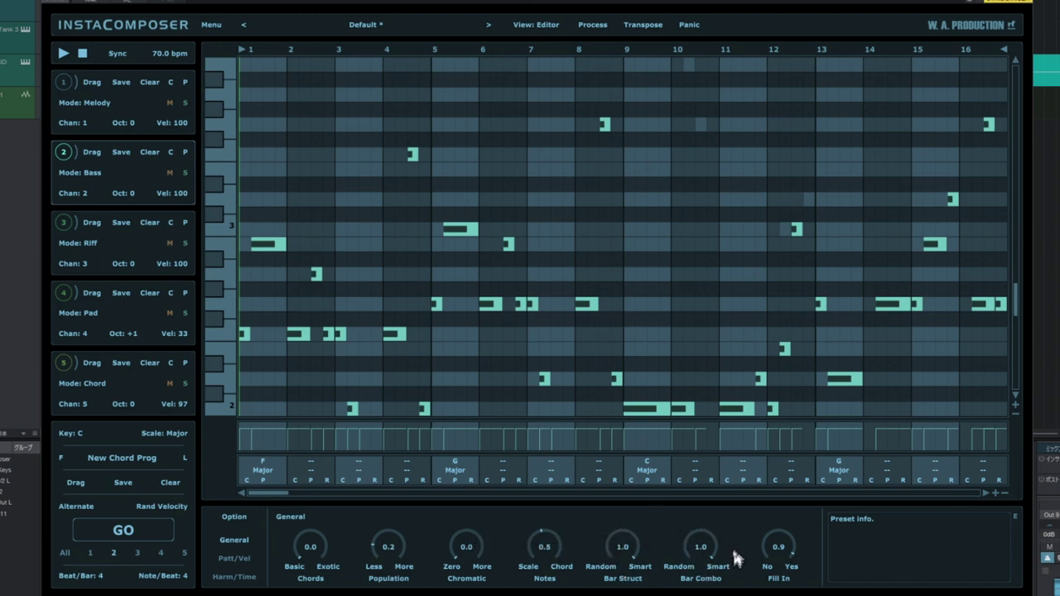
- Lower the track 2 bass Fill In control to 0.7 and regenerate the bass line repeatedly
{"action": "left_click_drag", "start_coordinate": [781, 549], "coordinate": [769, 580]}
{"action": "left_click", "coordinate": [154, 533]}
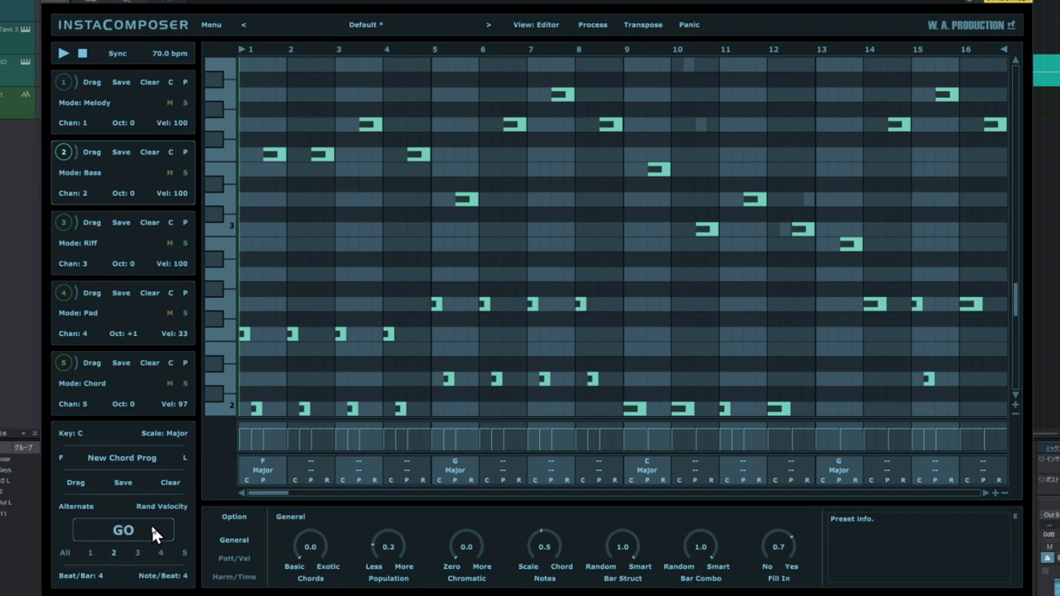
{"action": "left_click", "coordinate": [153, 529]}
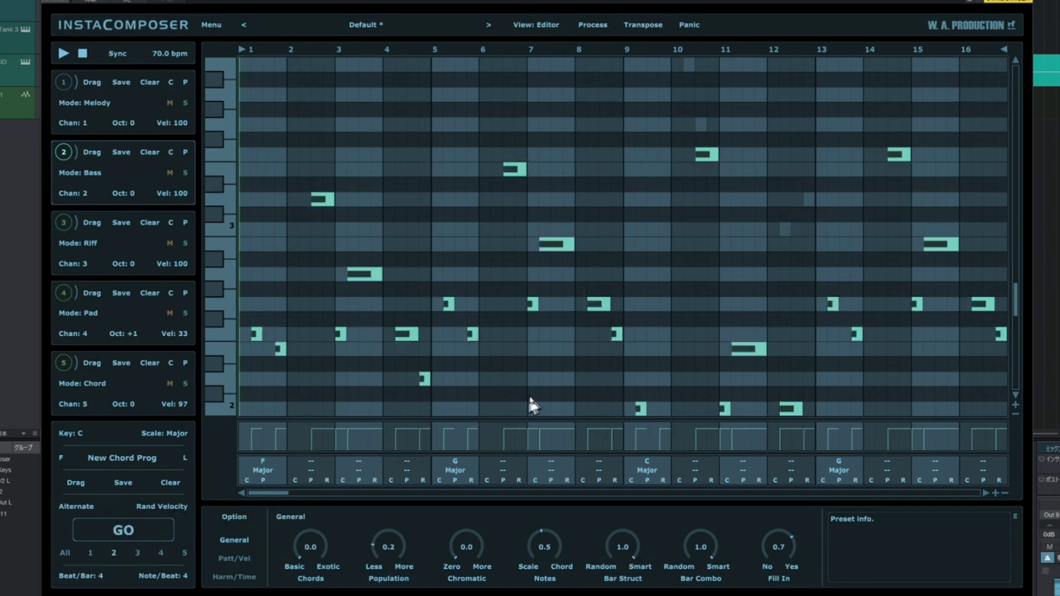
{"action": "left_click", "coordinate": [137, 533]}
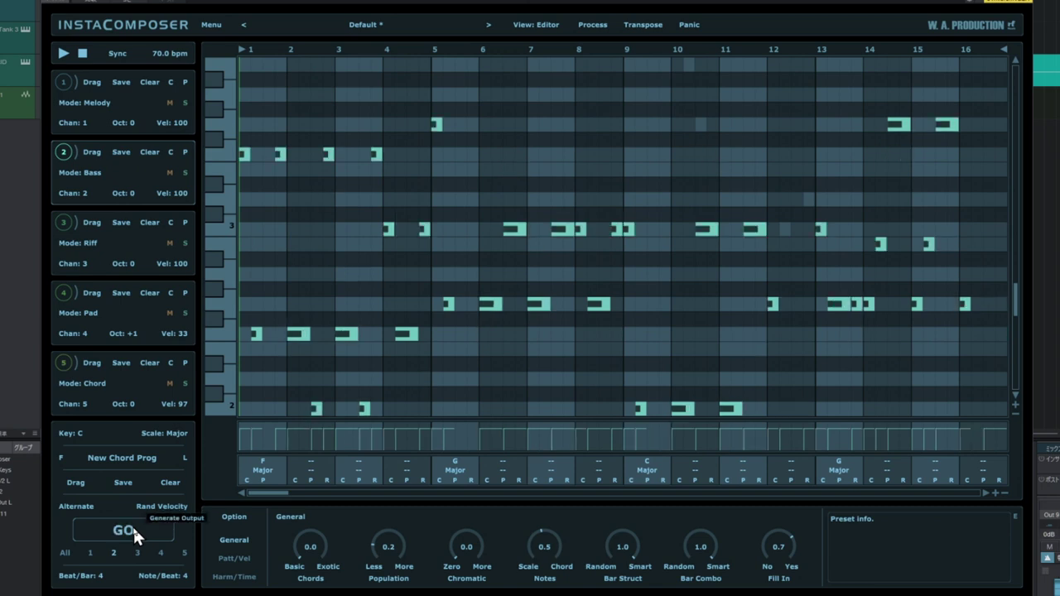
{"action": "left_click", "coordinate": [137, 534]}
{"action": "left_click", "coordinate": [136, 534]}
{"action": "left_click", "coordinate": [136, 533]}
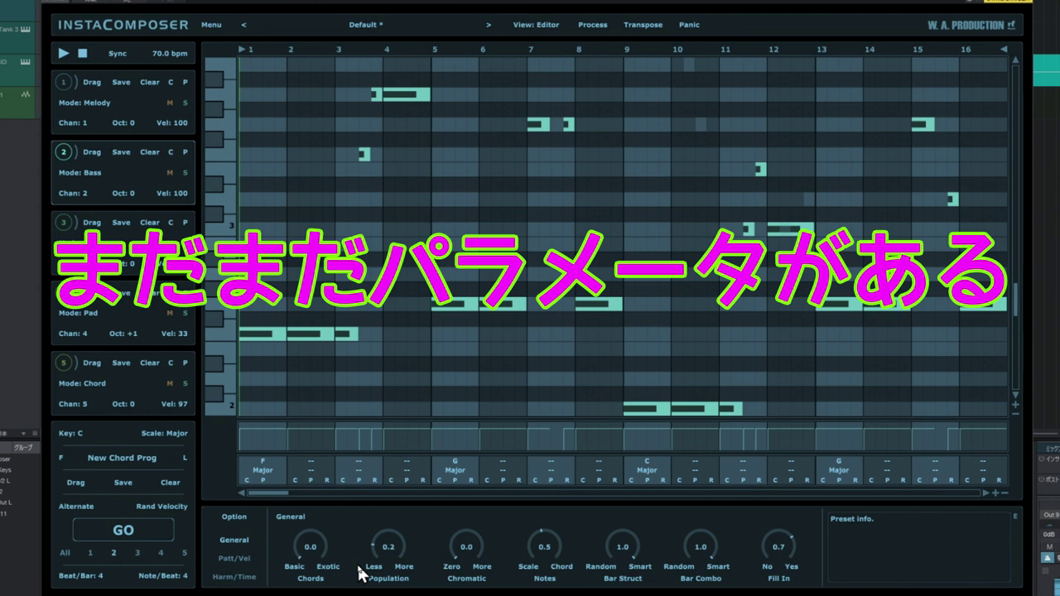
- Show the Patt/Vel options, set Pattern/Motif Add to 0.3, and regenerate the track 2 bass line several times
{"action": "left_click", "coordinate": [238, 561]}
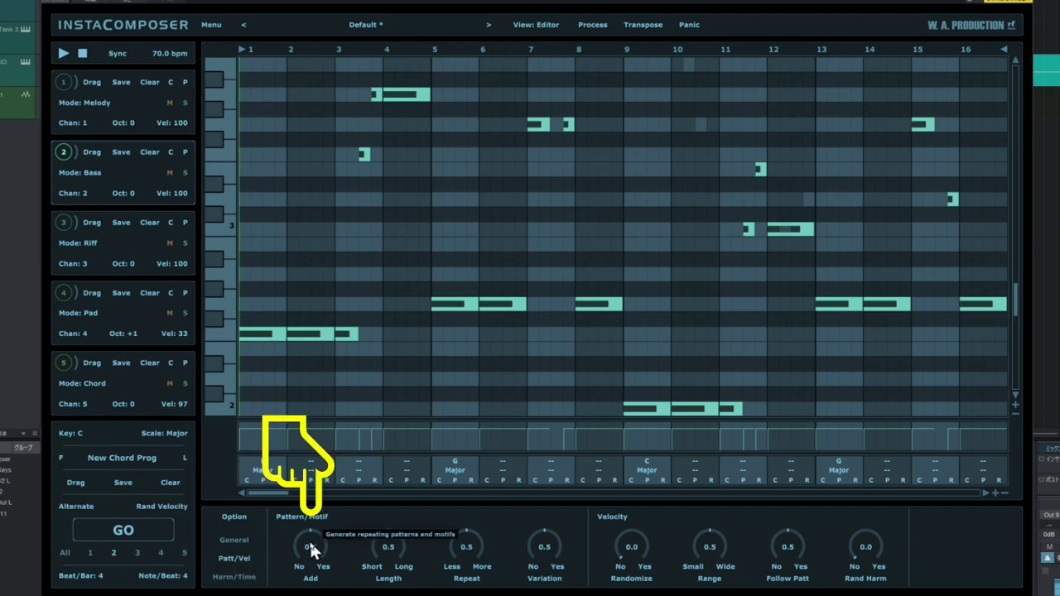
{"action": "left_click_drag", "start_coordinate": [310, 549], "coordinate": [302, 569]}
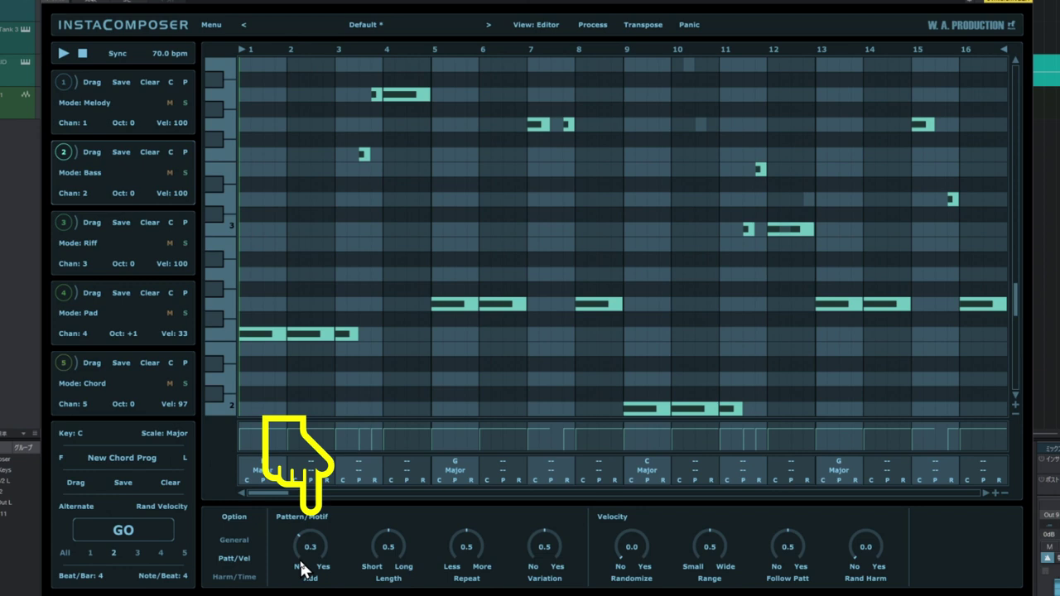
{"action": "left_click", "coordinate": [124, 531]}
{"action": "left_click", "coordinate": [124, 531]}
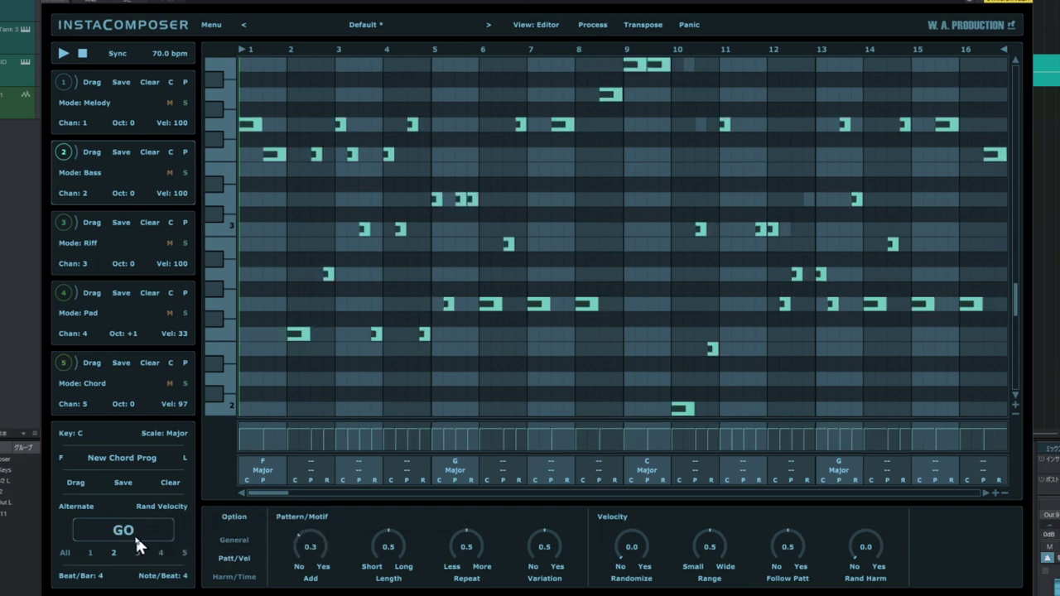
{"action": "left_click", "coordinate": [137, 543]}
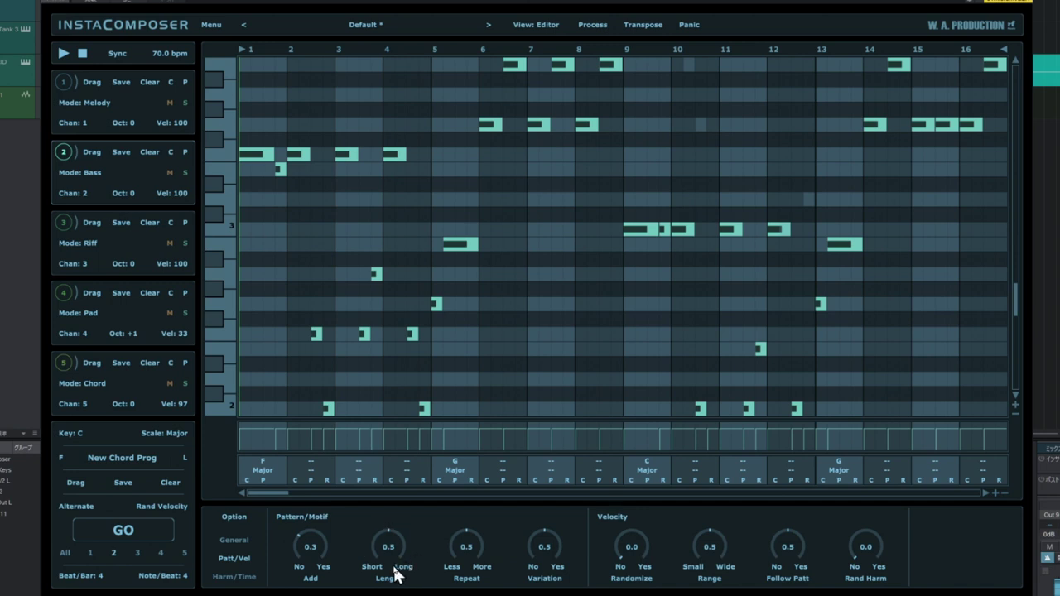
- Raise the Pattern/Motif Length control to 0.9 and regenerate the track 2 bass line repeatedly
{"action": "left_click_drag", "start_coordinate": [396, 575], "coordinate": [406, 510]}
{"action": "left_click", "coordinate": [129, 531]}
{"action": "left_click", "coordinate": [131, 532]}
{"action": "left_click", "coordinate": [132, 532]}
{"action": "left_click", "coordinate": [132, 532]}
{"action": "left_click", "coordinate": [133, 532]}
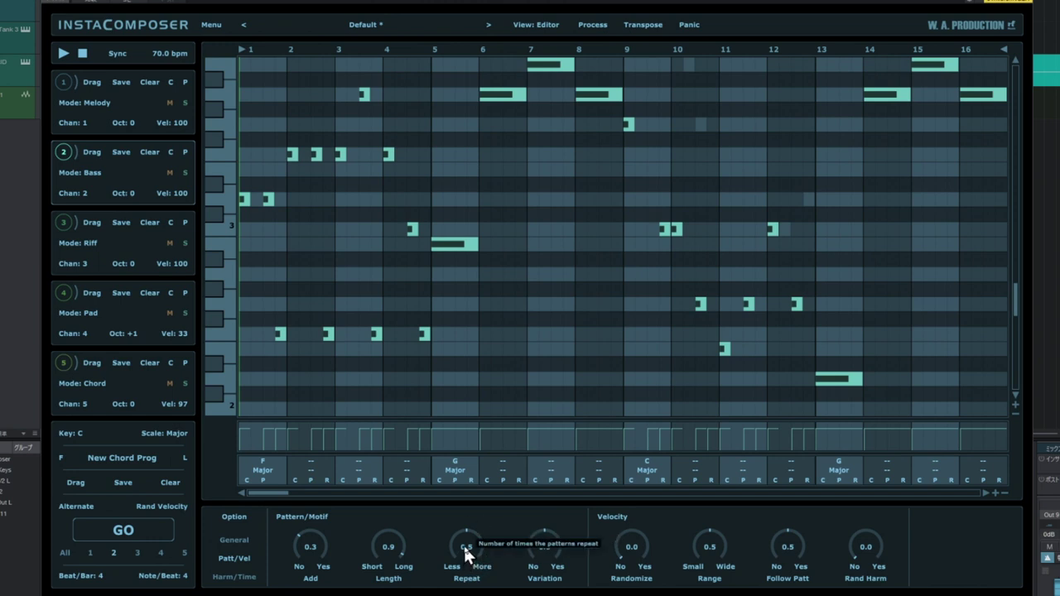
- Lower the Pattern/Motif Repeat control to 0.1 and generate new track 2 bass lines
{"action": "left_click_drag", "start_coordinate": [469, 548], "coordinate": [455, 591]}
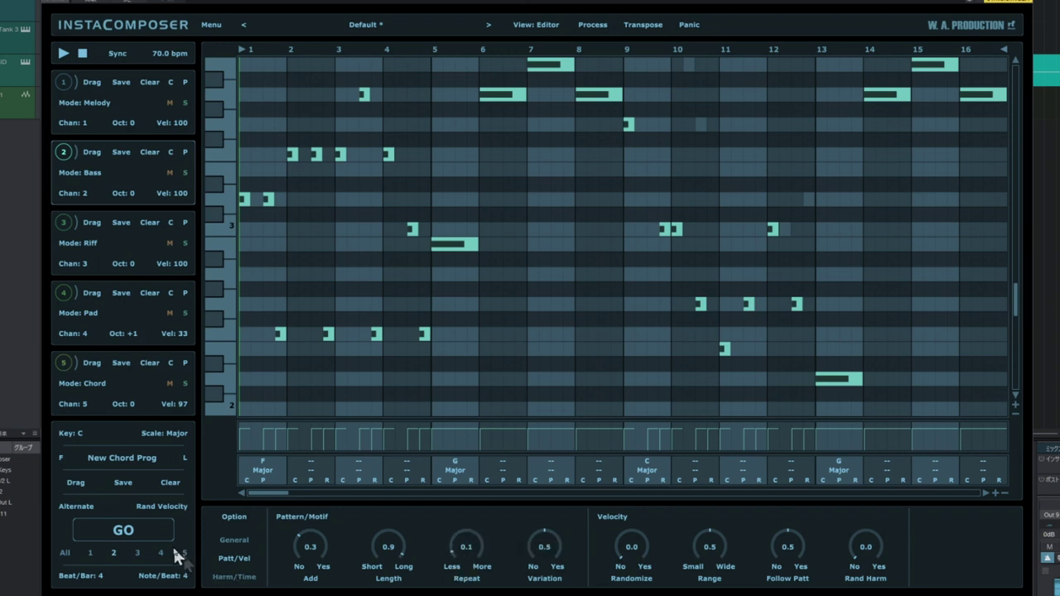
{"action": "left_click", "coordinate": [147, 539]}
{"action": "left_click", "coordinate": [149, 541]}
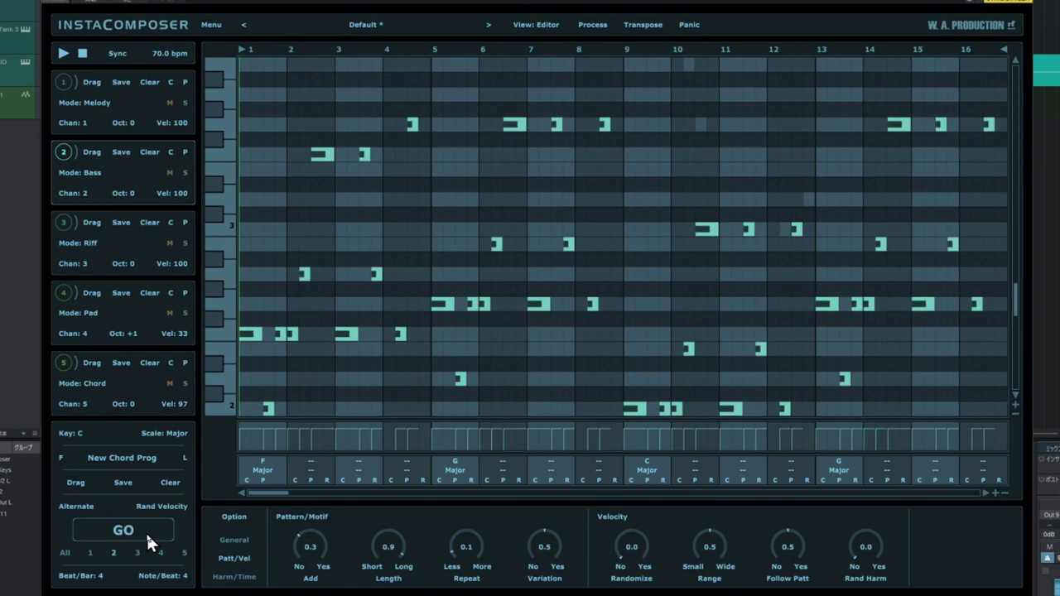
- Raise the Pattern/Motif Repeat control to 1.0 and regenerate the track 2 bass line repeatedly
{"action": "left_click_drag", "start_coordinate": [471, 561], "coordinate": [481, 464]}
{"action": "left_click", "coordinate": [147, 539]}
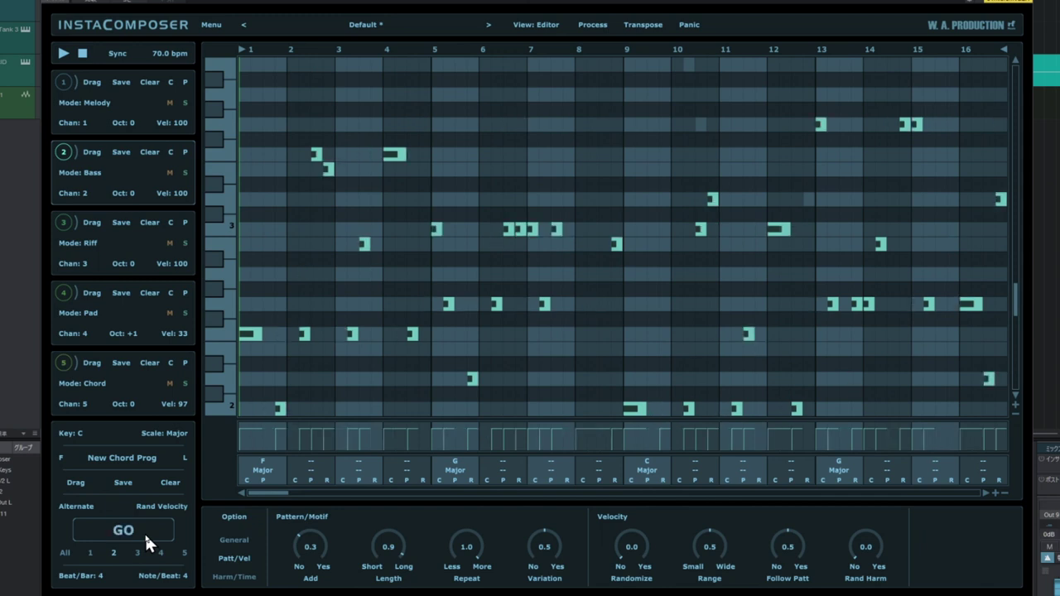
{"action": "left_click", "coordinate": [147, 543]}
{"action": "left_click", "coordinate": [148, 542]}
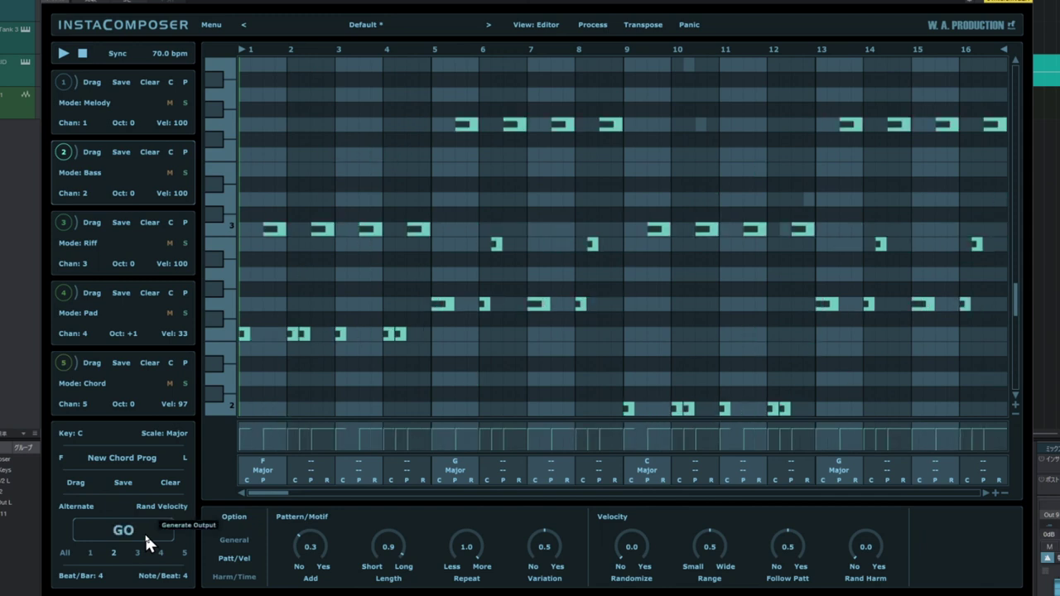
{"action": "left_click", "coordinate": [148, 543]}
{"action": "left_click", "coordinate": [145, 531]}
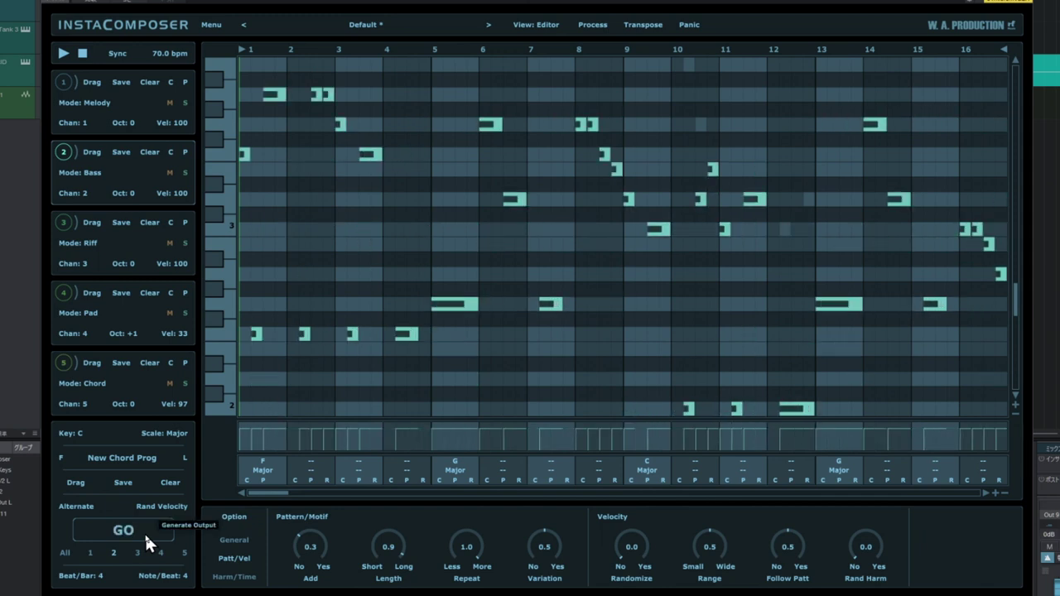
{"action": "left_click", "coordinate": [144, 532]}
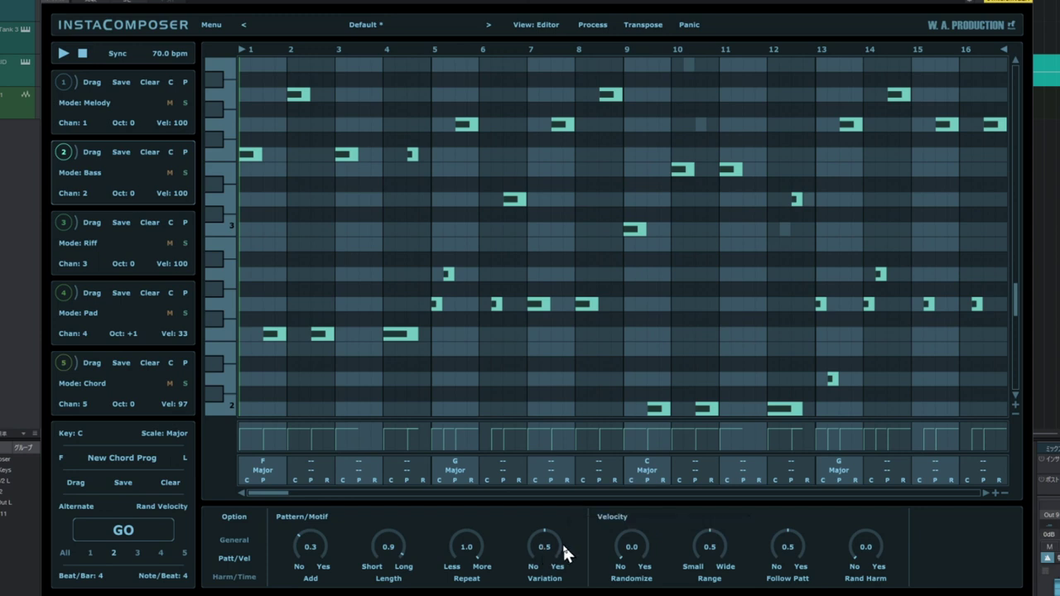
- Raise the Pattern/Motif Variation control to 1.0 and generate several new track 2 bass lines
{"action": "left_click_drag", "start_coordinate": [549, 503], "coordinate": [555, 492]}
{"action": "left_click", "coordinate": [139, 524]}
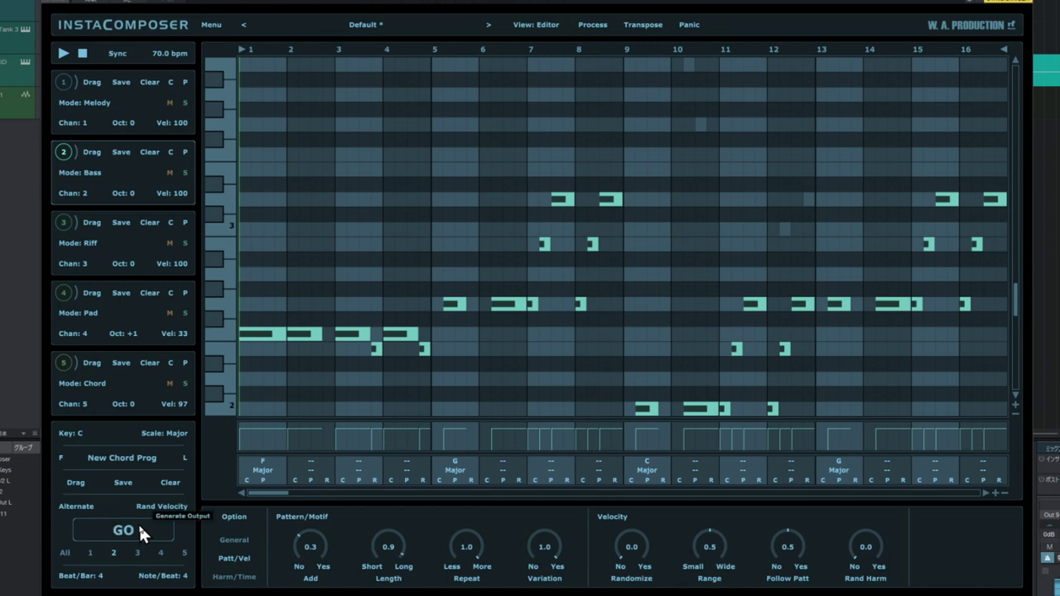
{"action": "left_click", "coordinate": [138, 522]}
{"action": "left_click", "coordinate": [138, 523]}
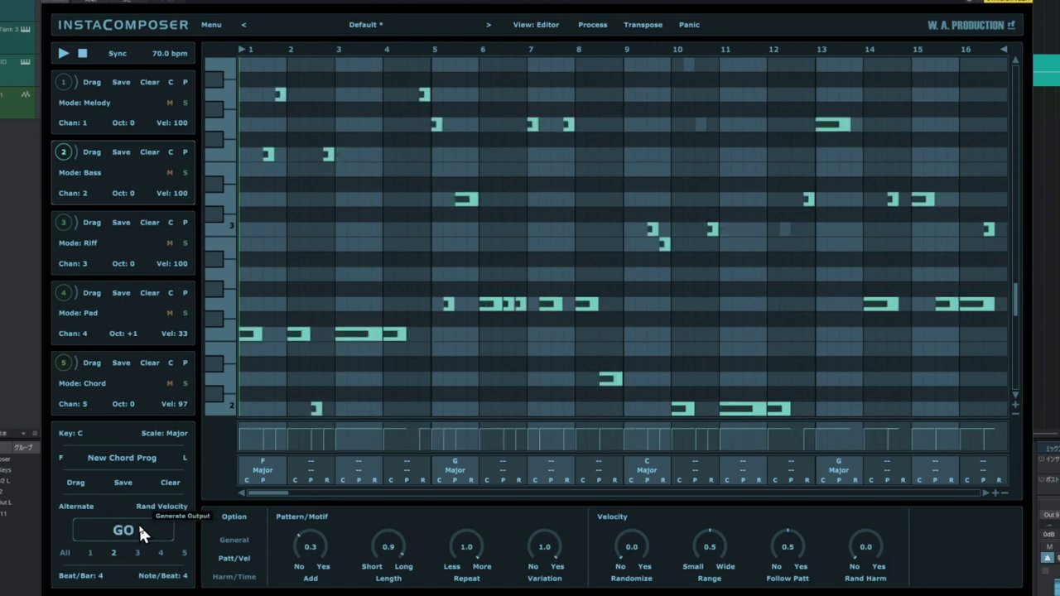
- Set the Pattern/Motif Variation control to 0.0 and regenerate the track 2 bass line several times
{"action": "left_click_drag", "start_coordinate": [541, 557], "coordinate": [540, 593]}
{"action": "left_click", "coordinate": [131, 532]}
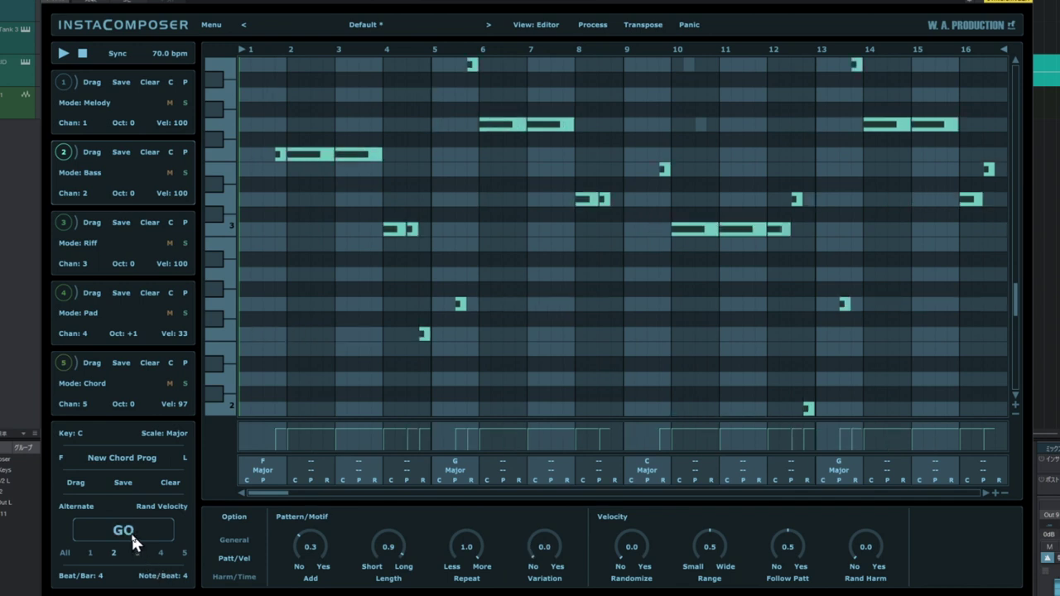
{"action": "left_click", "coordinate": [131, 532]}
{"action": "left_click", "coordinate": [131, 532]}
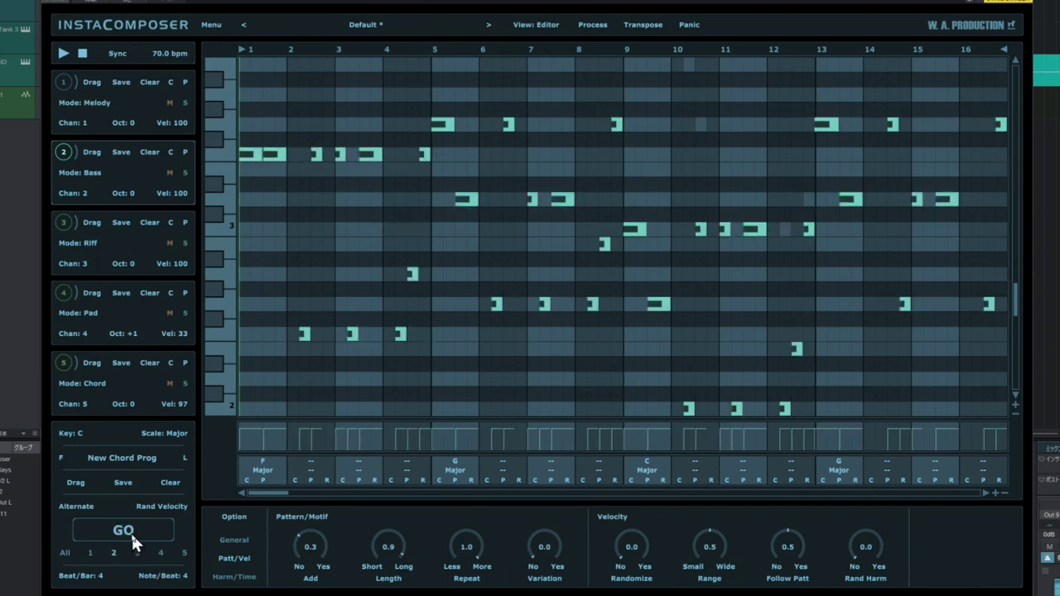
{"action": "left_click", "coordinate": [131, 531]}
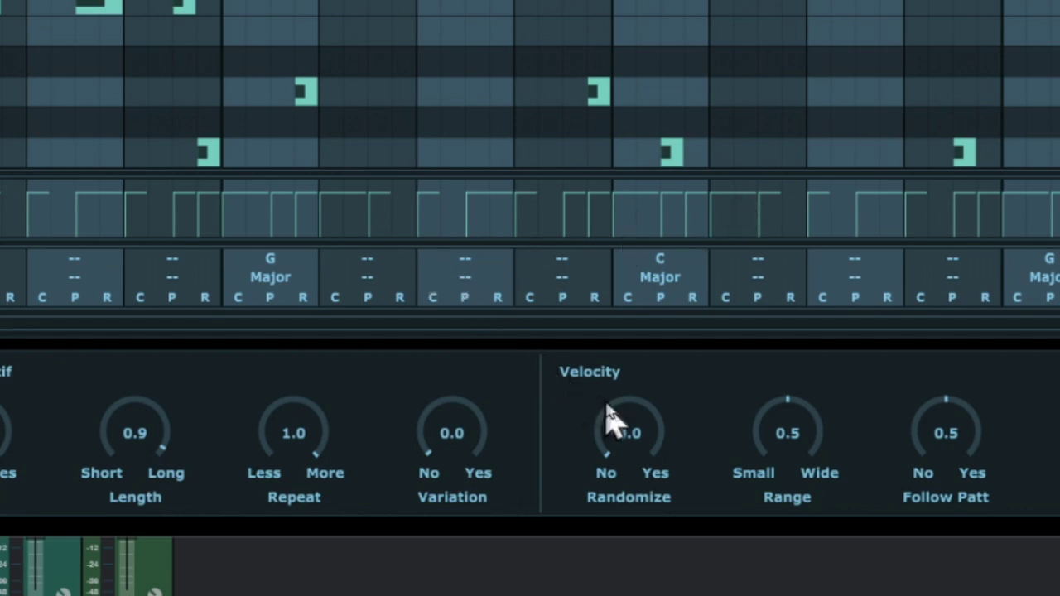
- Set the bass track's Velocity Randomize to 0.6 and try the velocity Range at 0.9 and 0.1
{"action": "left_click_drag", "start_coordinate": [634, 458], "coordinate": [669, 378]}
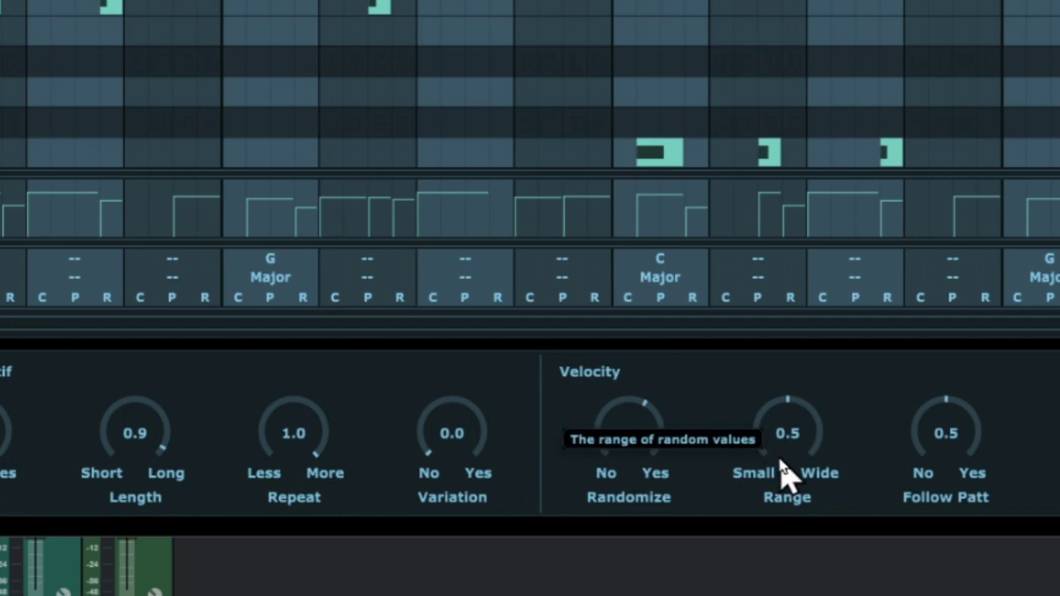
{"action": "left_click_drag", "start_coordinate": [791, 456], "coordinate": [814, 372]}
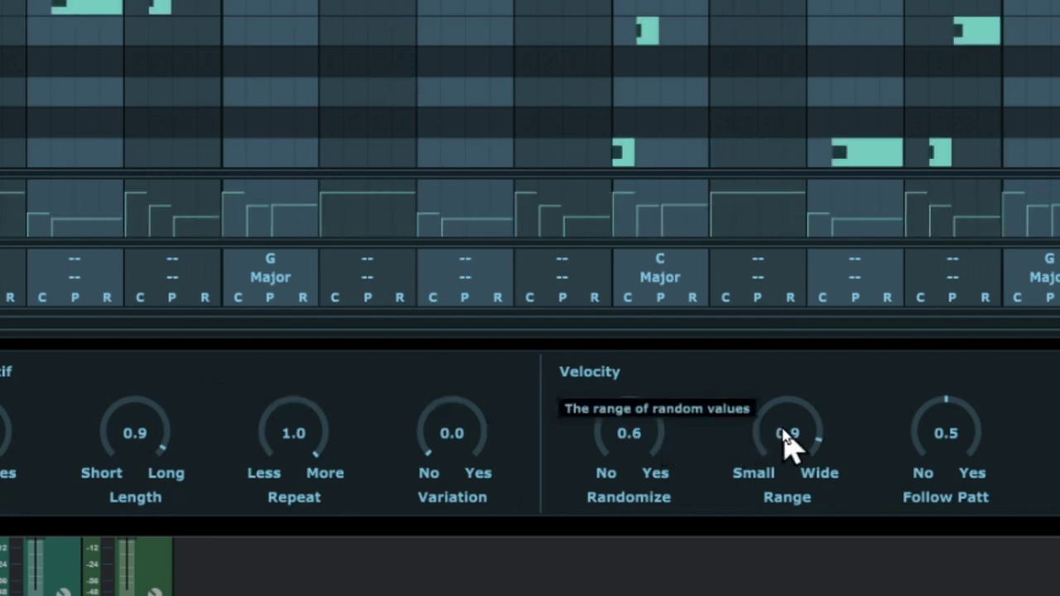
{"action": "left_click_drag", "start_coordinate": [788, 445], "coordinate": [770, 595]}
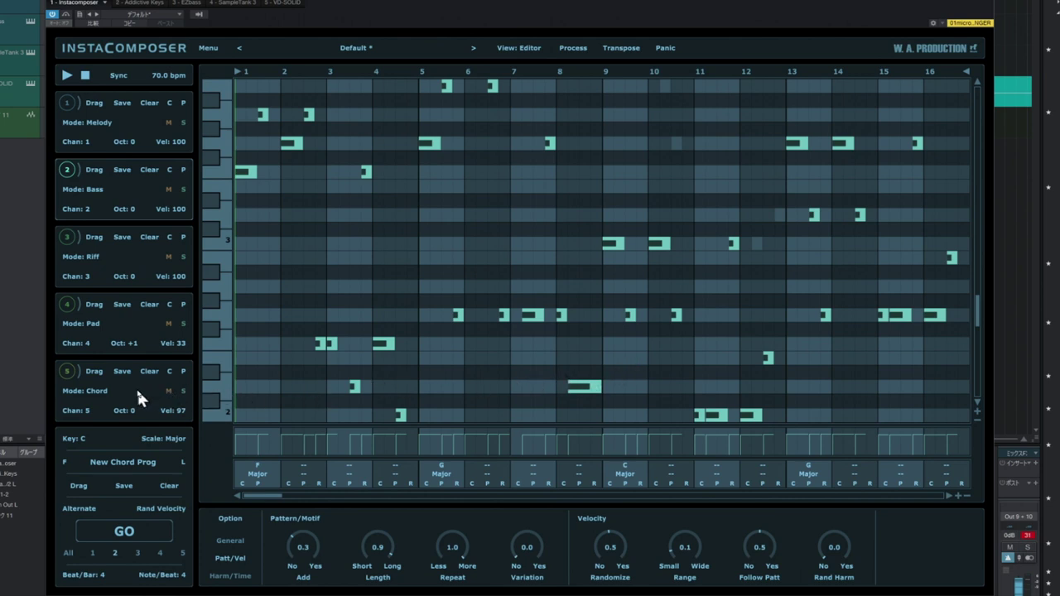
- Select the track 4 pad part and generate several new pad patterns with Velocity Rand Harm at 0.0
{"action": "left_click", "coordinate": [166, 487]}
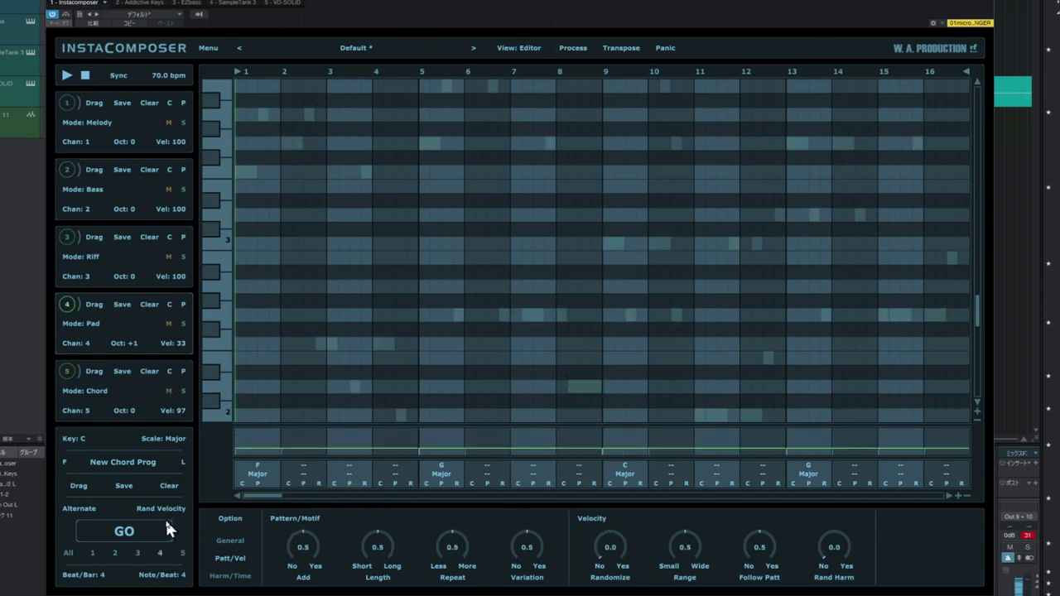
{"action": "left_click", "coordinate": [165, 524]}
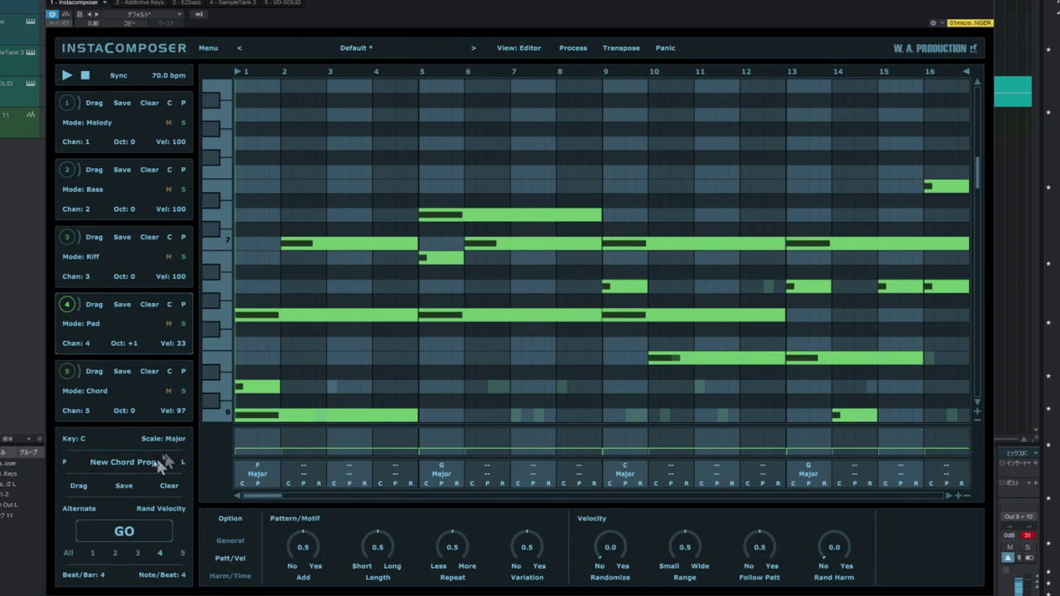
{"action": "left_click", "coordinate": [127, 532]}
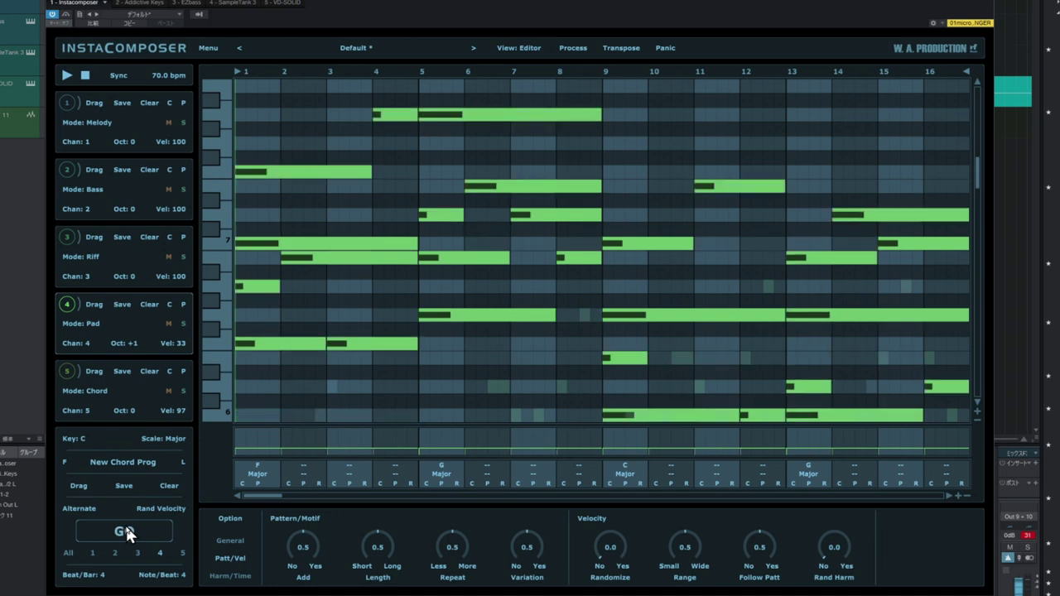
{"action": "left_click", "coordinate": [127, 532]}
{"action": "left_click", "coordinate": [124, 533]}
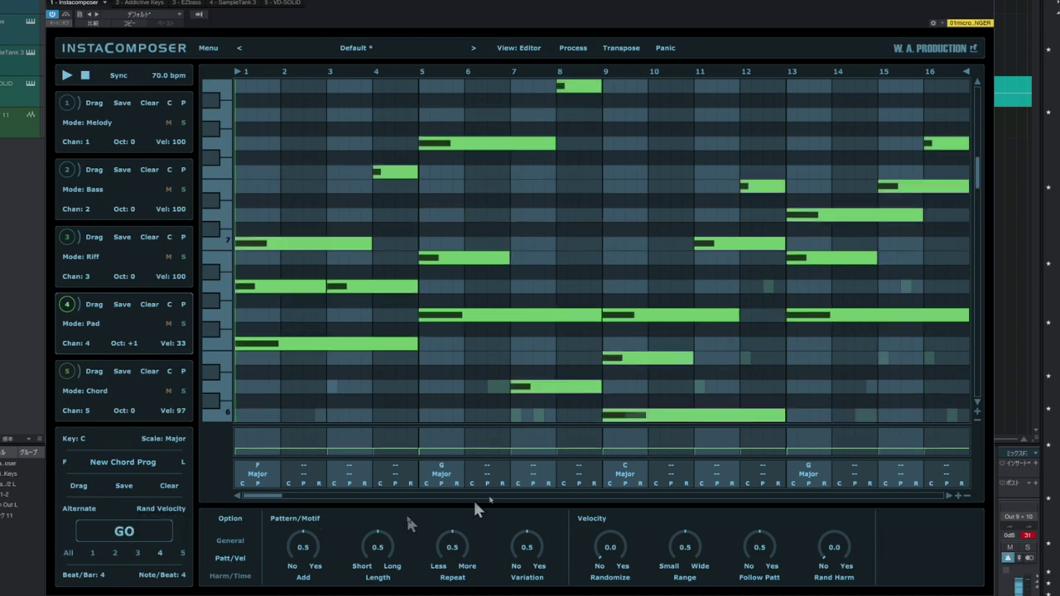
- Raise the track 4 pad's Velocity Rand Harm control to 1.0 and regenerate the pad repeatedly
{"action": "left_click_drag", "start_coordinate": [835, 563], "coordinate": [854, 493]}
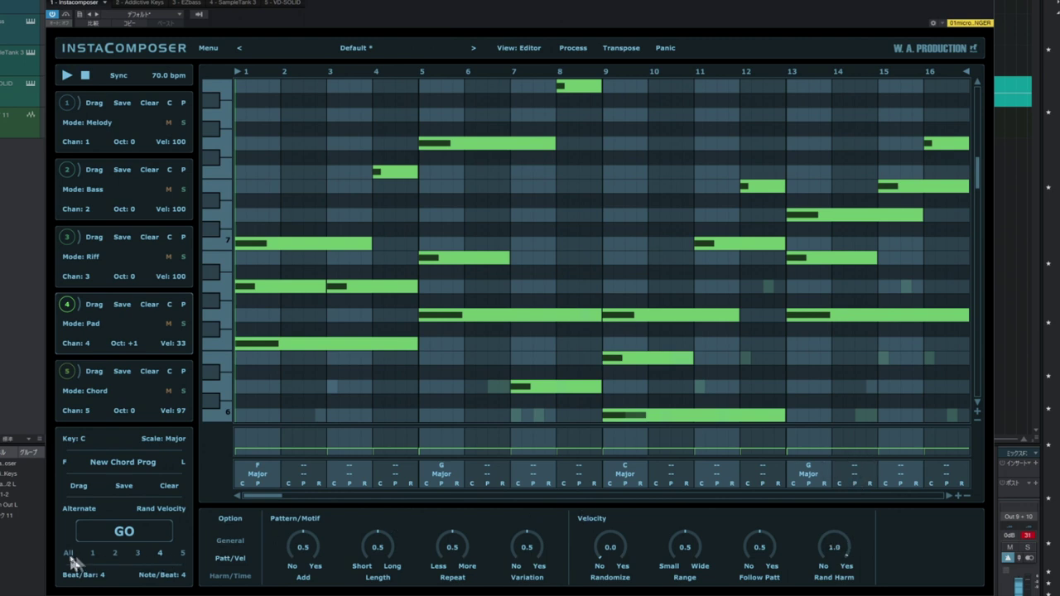
{"action": "left_click", "coordinate": [138, 533]}
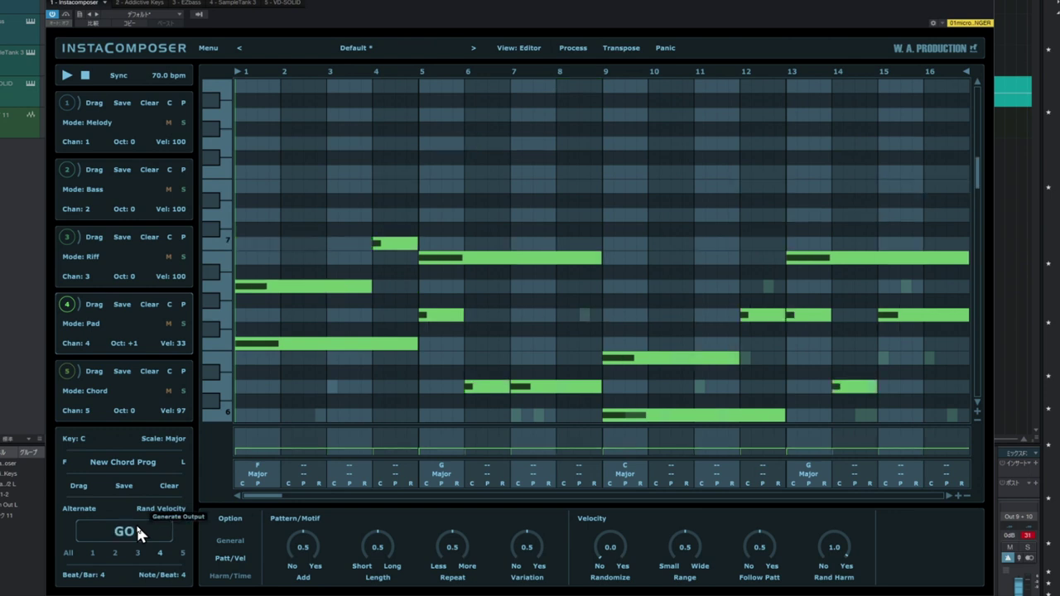
{"action": "left_click", "coordinate": [139, 532]}
{"action": "left_click", "coordinate": [139, 533]}
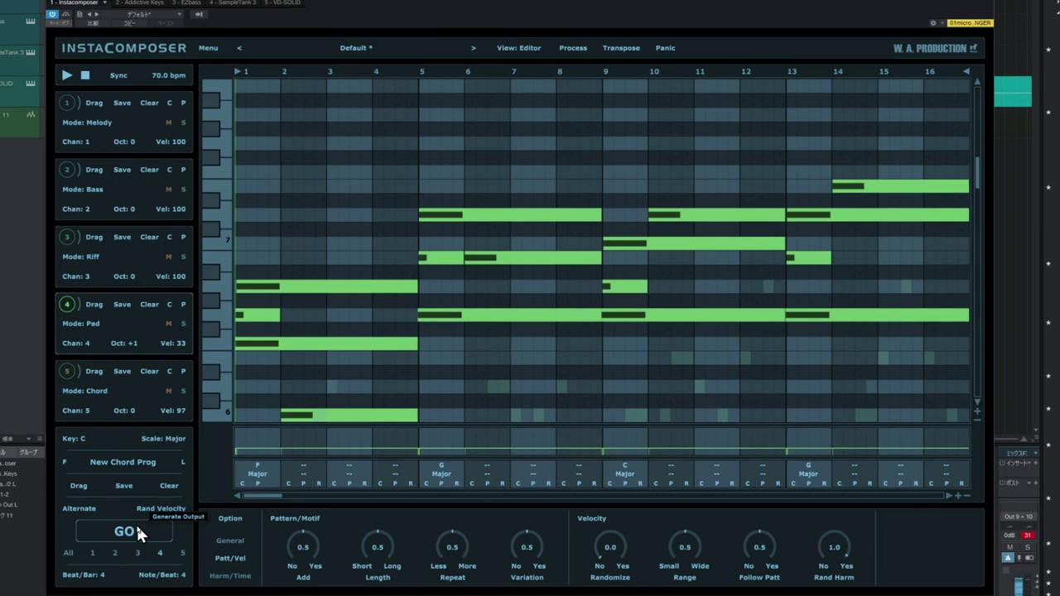
{"action": "left_click", "coordinate": [138, 533]}
{"action": "left_click", "coordinate": [138, 532]}
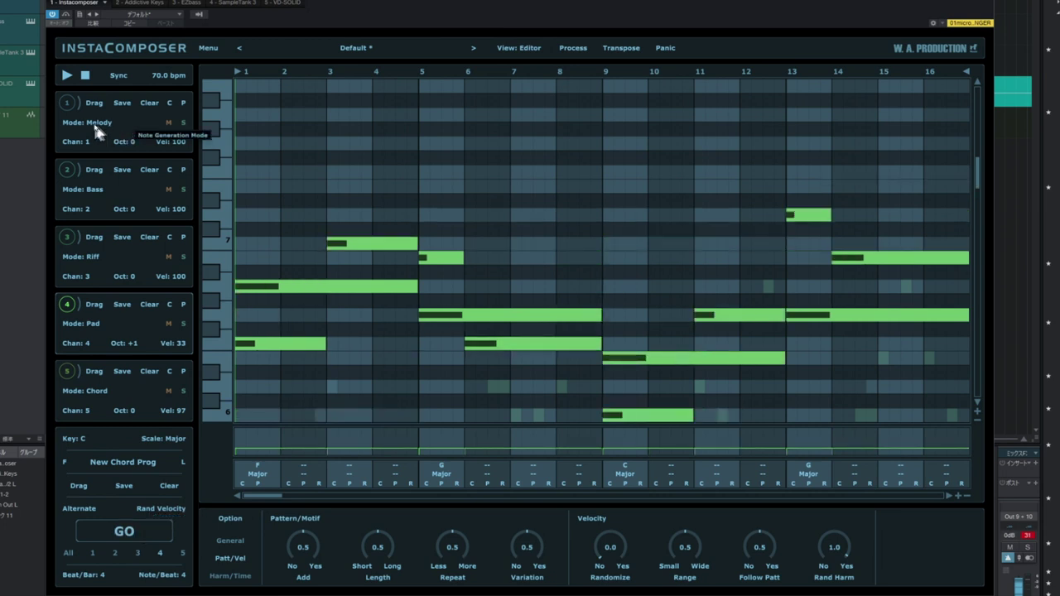
- Select the track 1 melody part and regenerate it with Velocity Randomize at 0.6
{"action": "left_click", "coordinate": [70, 107]}
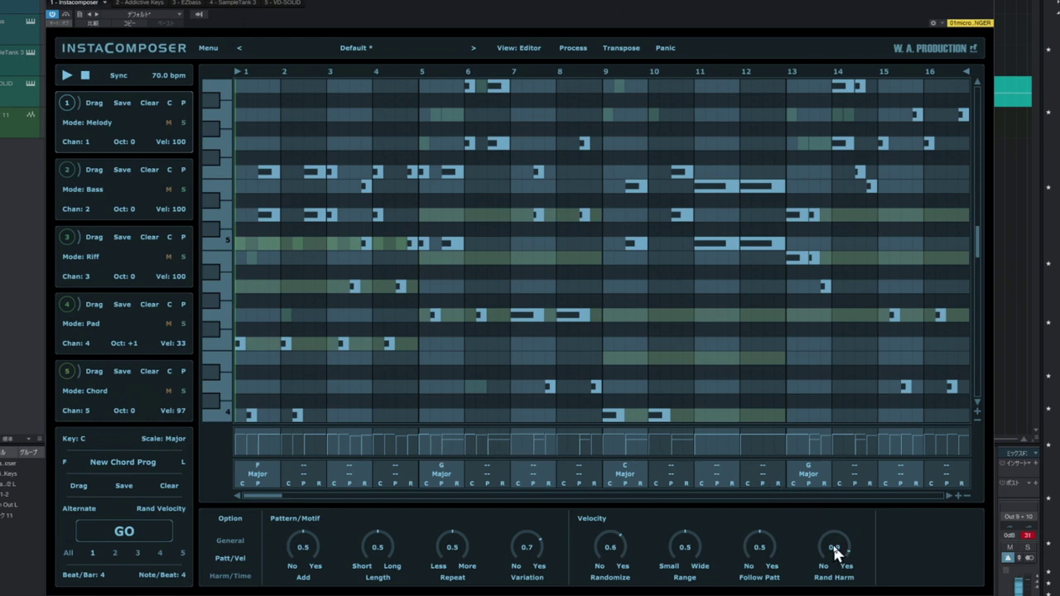
{"action": "left_click", "coordinate": [147, 536]}
- Show the Harm/Time options and regenerate the track 1 melody with Harmony Add at 0.6
{"action": "left_click", "coordinate": [249, 579]}
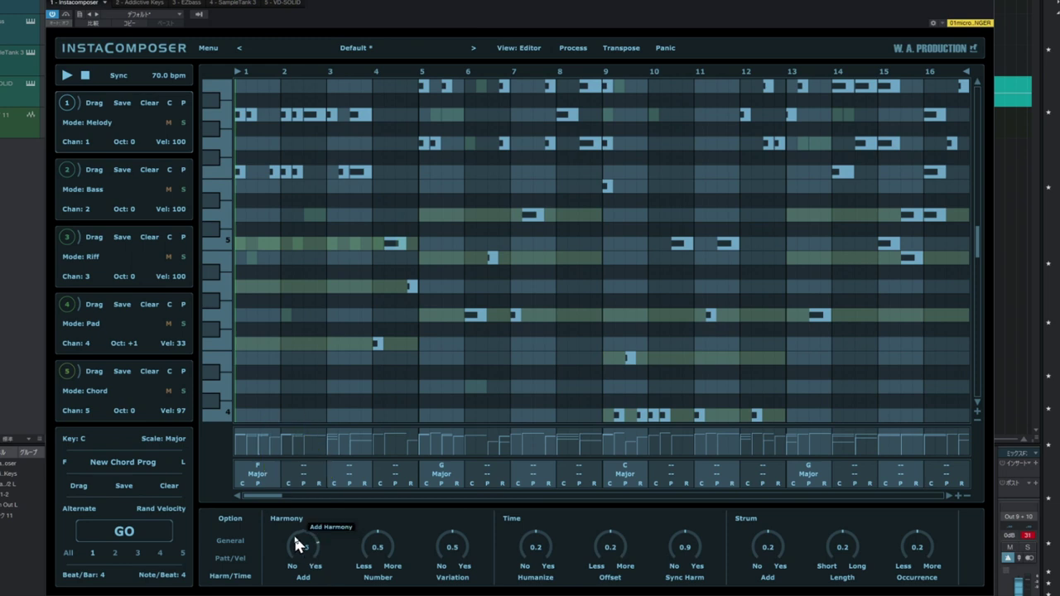
{"action": "left_click", "coordinate": [134, 535]}
{"action": "left_click", "coordinate": [131, 530]}
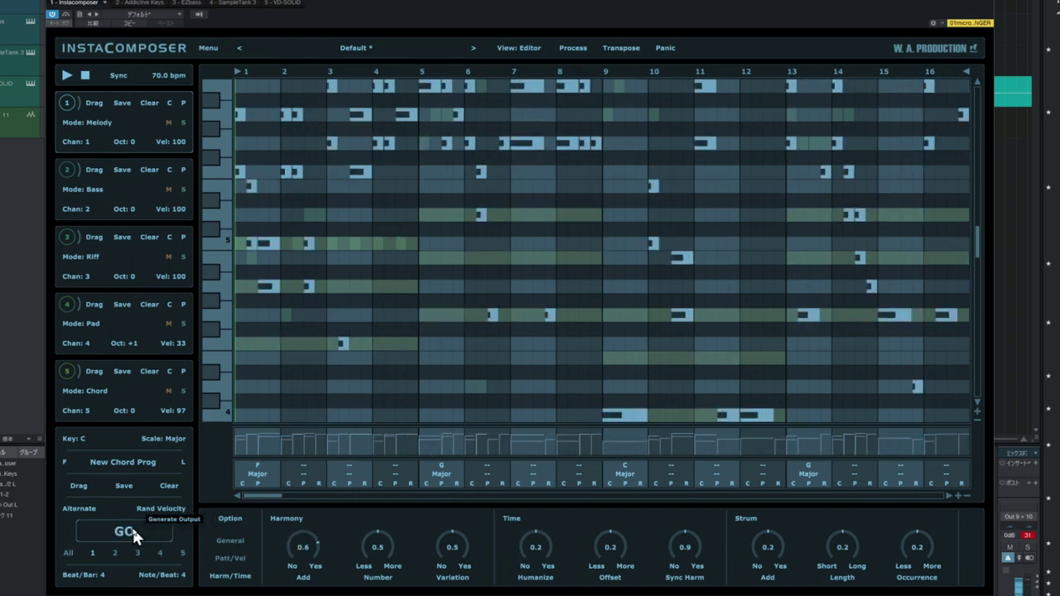
- Regenerate the track 1 melody two more times with Harmony Add kept at 0.6
{"action": "left_click", "coordinate": [132, 530]}
{"action": "left_click", "coordinate": [131, 530]}
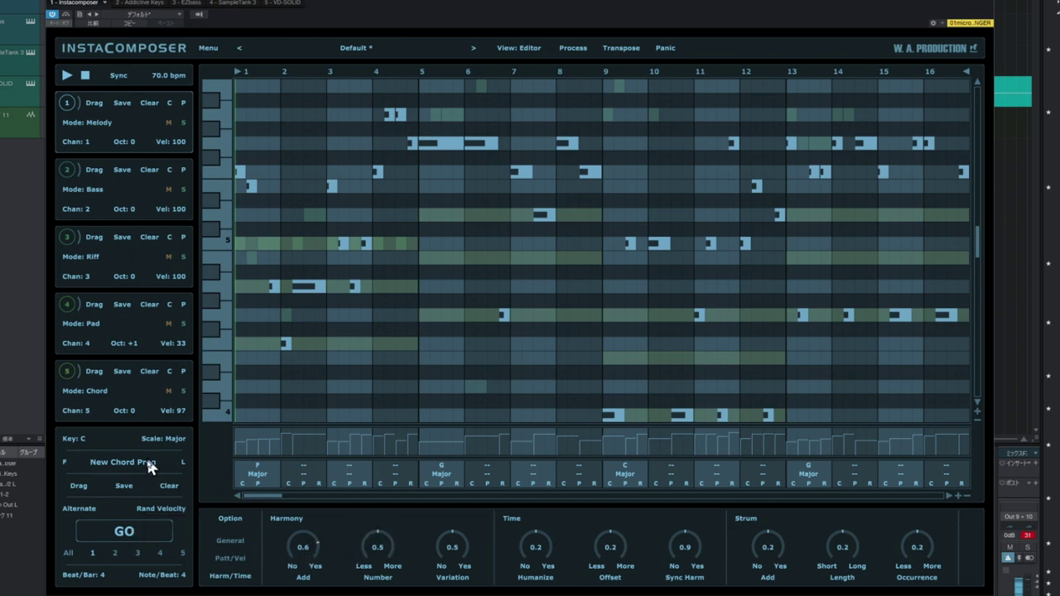
- Select the track 4 pad part, set its Harmony Number to 0.8 and regenerate it
{"action": "left_click_drag", "start_coordinate": [127, 343], "coordinate": [96, 330]}
{"action": "left_click", "coordinate": [68, 303]}
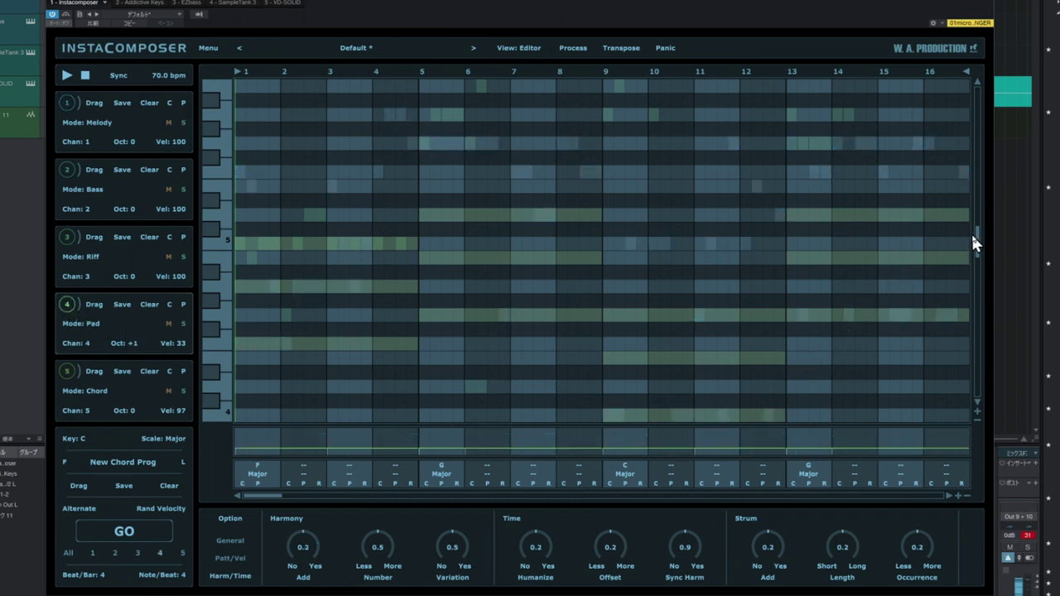
{"action": "left_click_drag", "start_coordinate": [972, 240], "coordinate": [975, 174]}
{"action": "left_click_drag", "start_coordinate": [383, 534], "coordinate": [394, 510]}
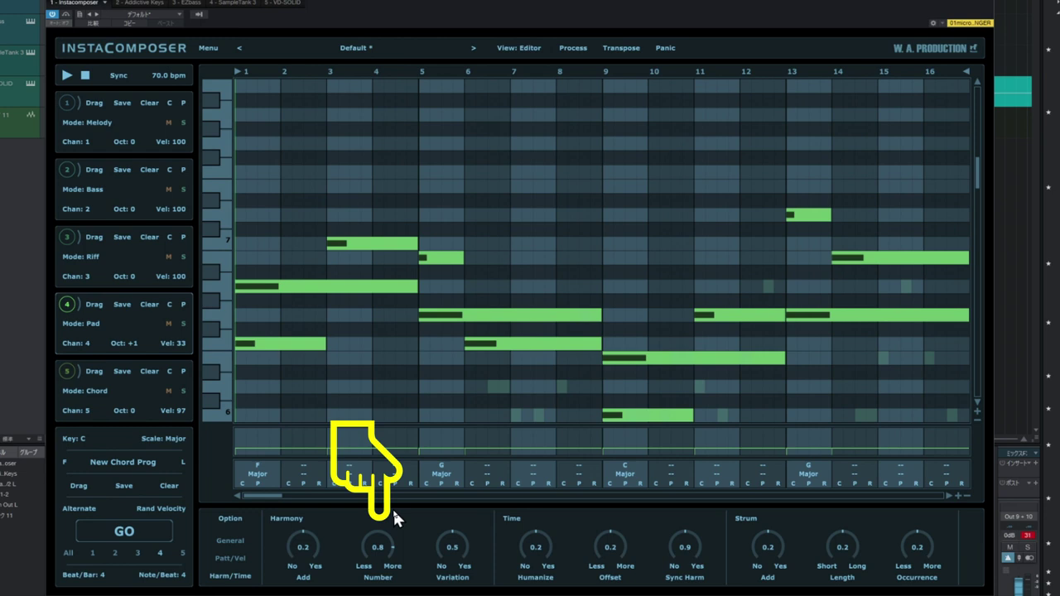
{"action": "left_click", "coordinate": [183, 532]}
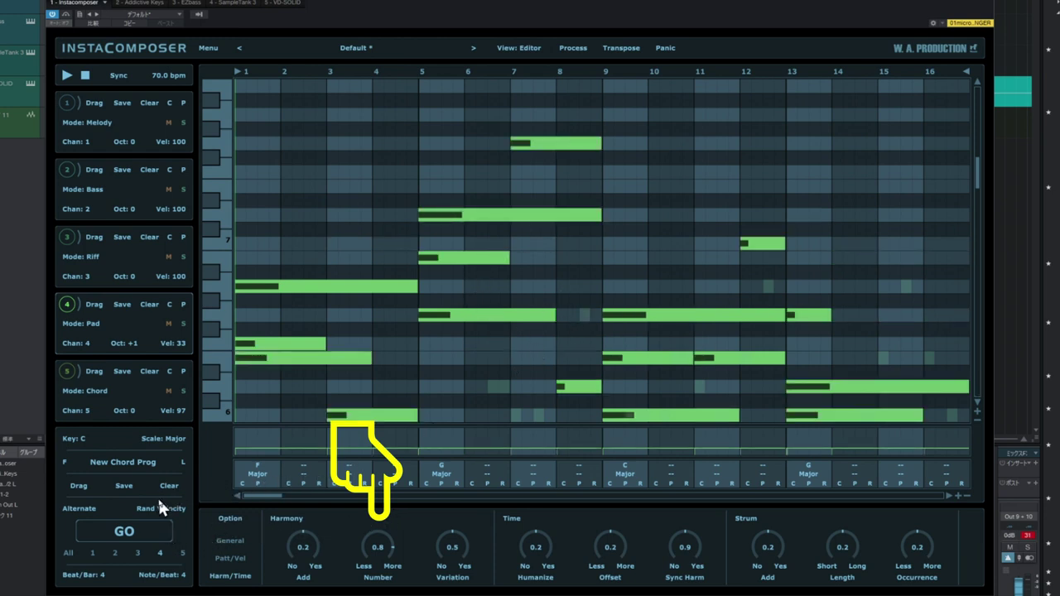
- Raise the track 4 pad's Harmony Number to 1.0 and generate several new pad patterns
{"action": "left_click_drag", "start_coordinate": [380, 553], "coordinate": [381, 541]}
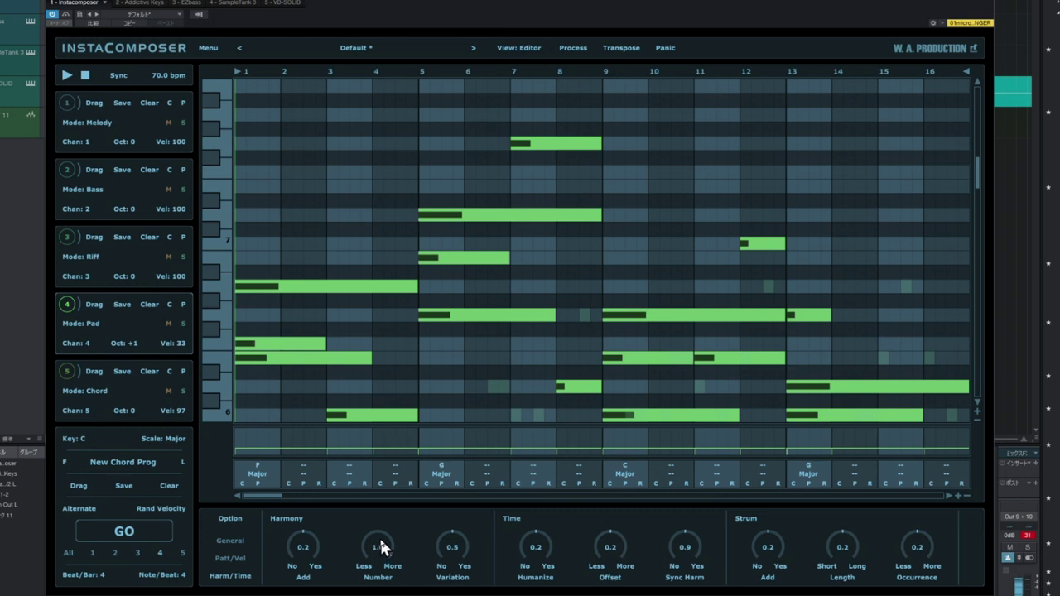
{"action": "left_click", "coordinate": [134, 531]}
{"action": "left_click", "coordinate": [134, 531]}
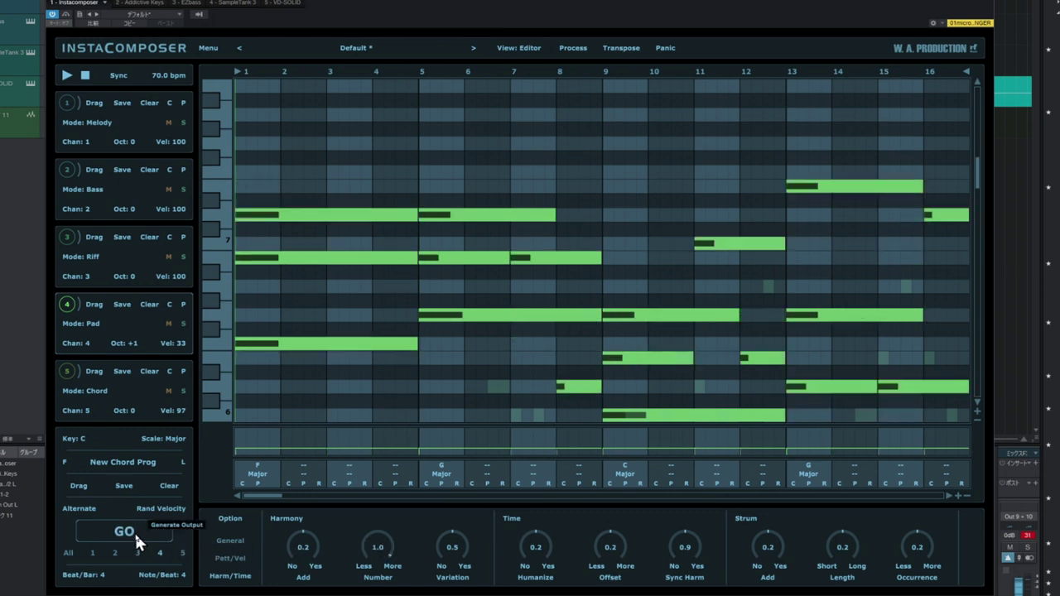
{"action": "left_click", "coordinate": [135, 531]}
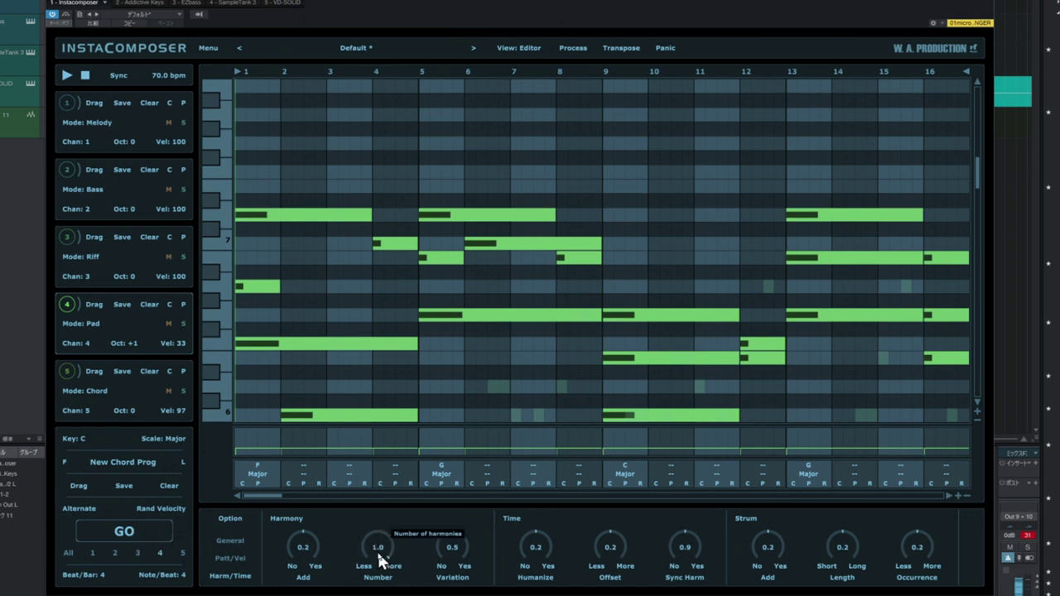
{"action": "left_click", "coordinate": [130, 533]}
{"action": "left_click", "coordinate": [130, 532]}
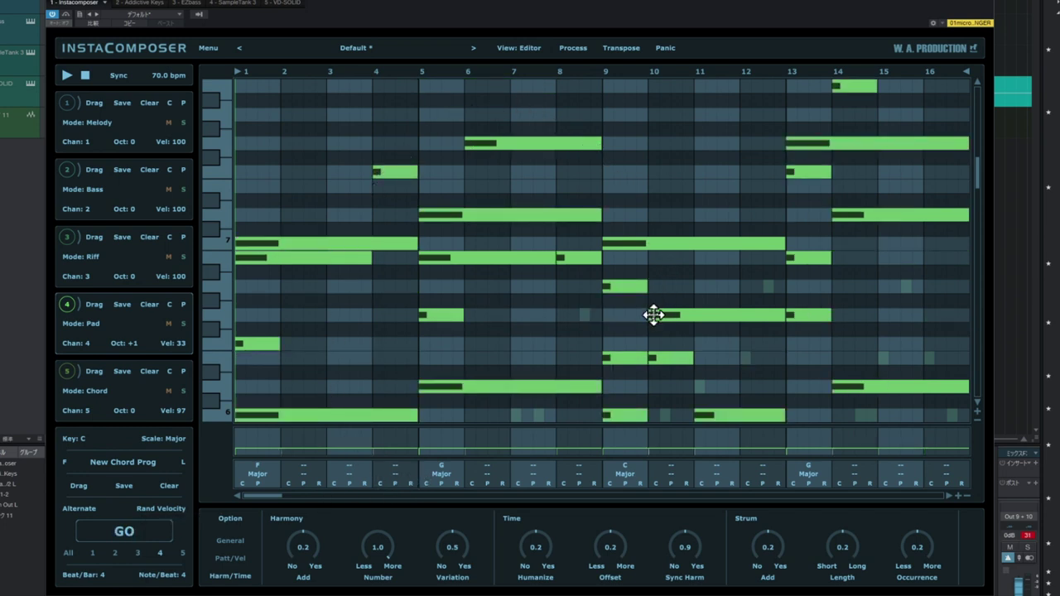
- Regenerate the track 4 pad repeatedly with Harmony Number at 0.8 and Harmony Variation lowered to 0.0
{"action": "left_click_drag", "start_coordinate": [653, 314], "coordinate": [648, 315]}
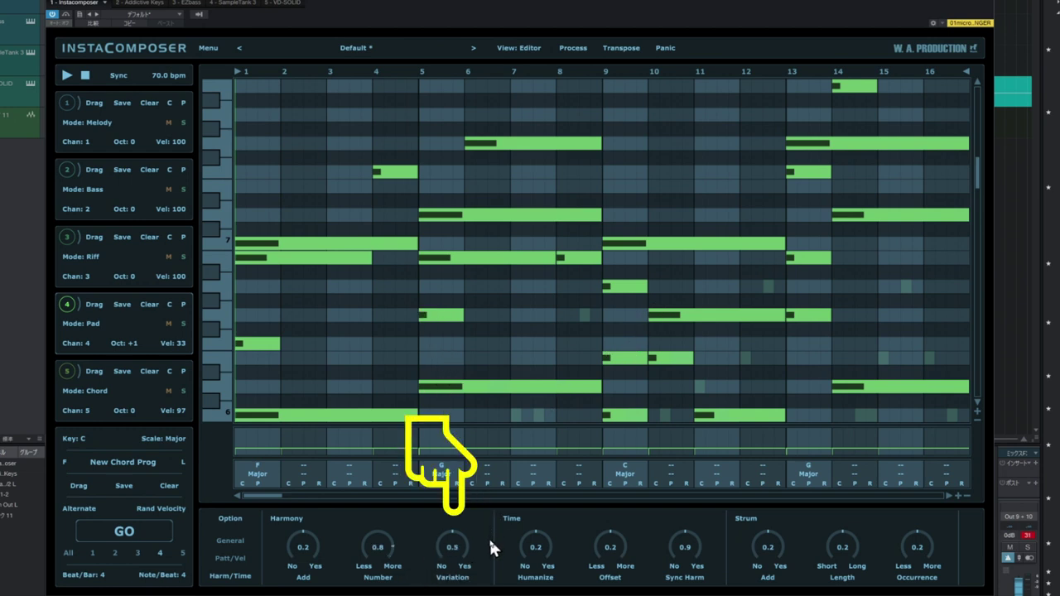
{"action": "left_click_drag", "start_coordinate": [452, 548], "coordinate": [439, 593]}
{"action": "left_click", "coordinate": [140, 534]}
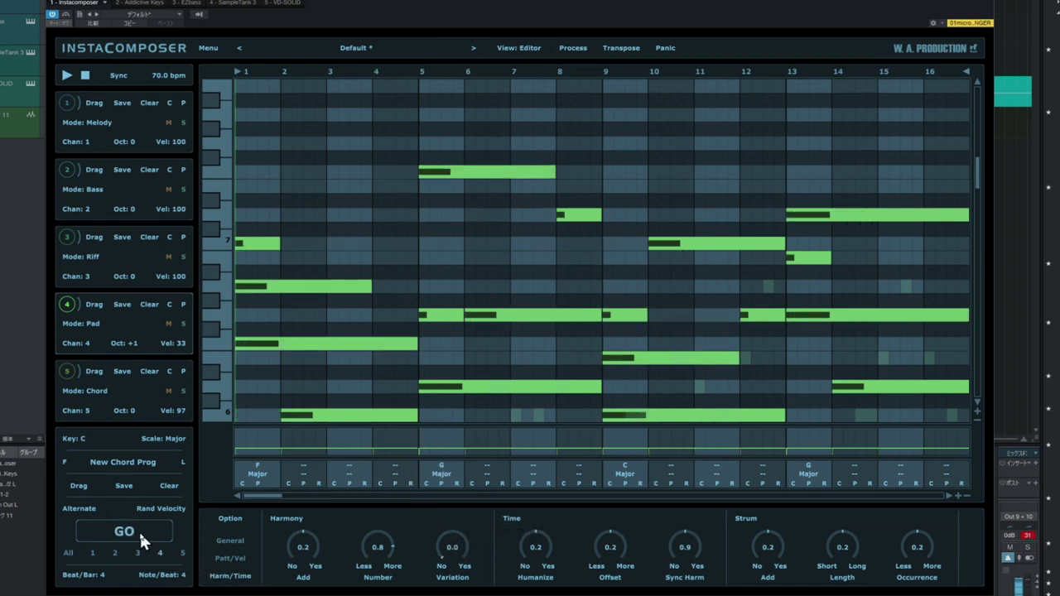
{"action": "left_click", "coordinate": [140, 530]}
{"action": "left_click", "coordinate": [139, 530]}
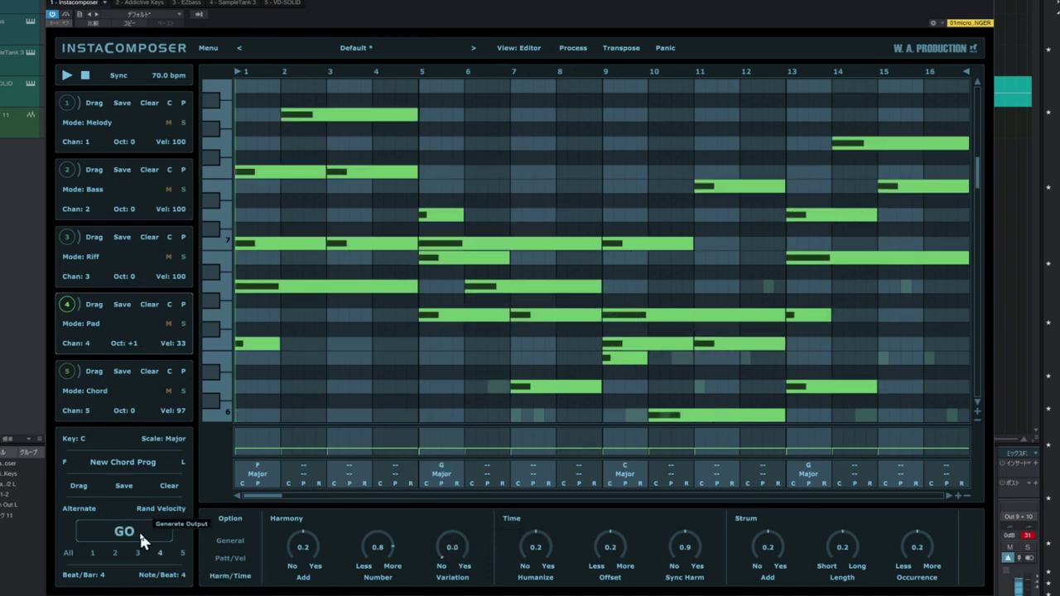
{"action": "left_click", "coordinate": [139, 531]}
{"action": "left_click", "coordinate": [139, 530]}
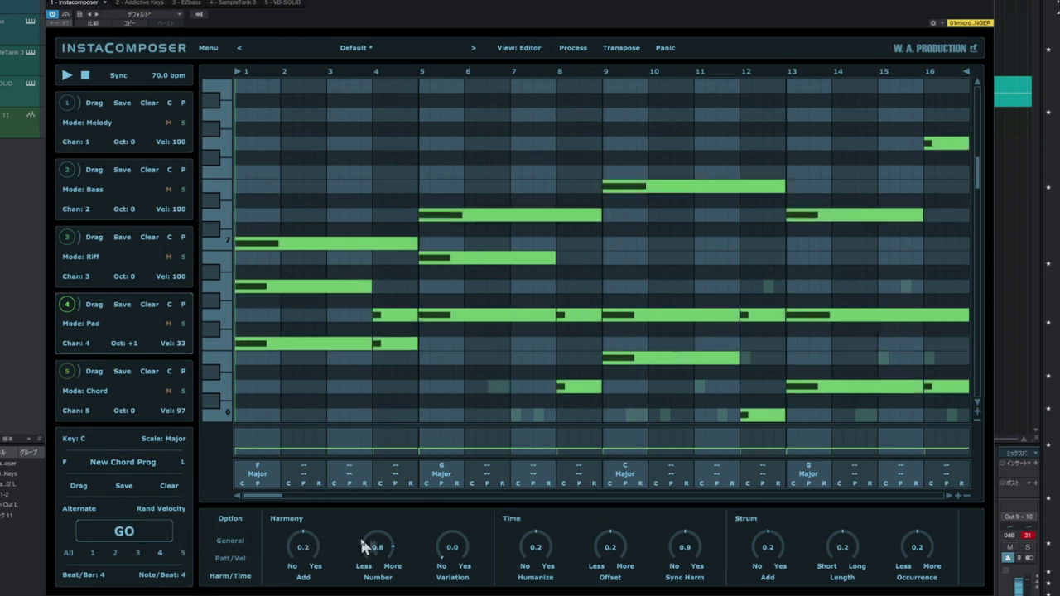
- Raise the track 4 pad's Harmony Variation to 1.0 and regenerate the pad several times
{"action": "left_click_drag", "start_coordinate": [453, 557], "coordinate": [483, 447]}
{"action": "left_click", "coordinate": [130, 530]}
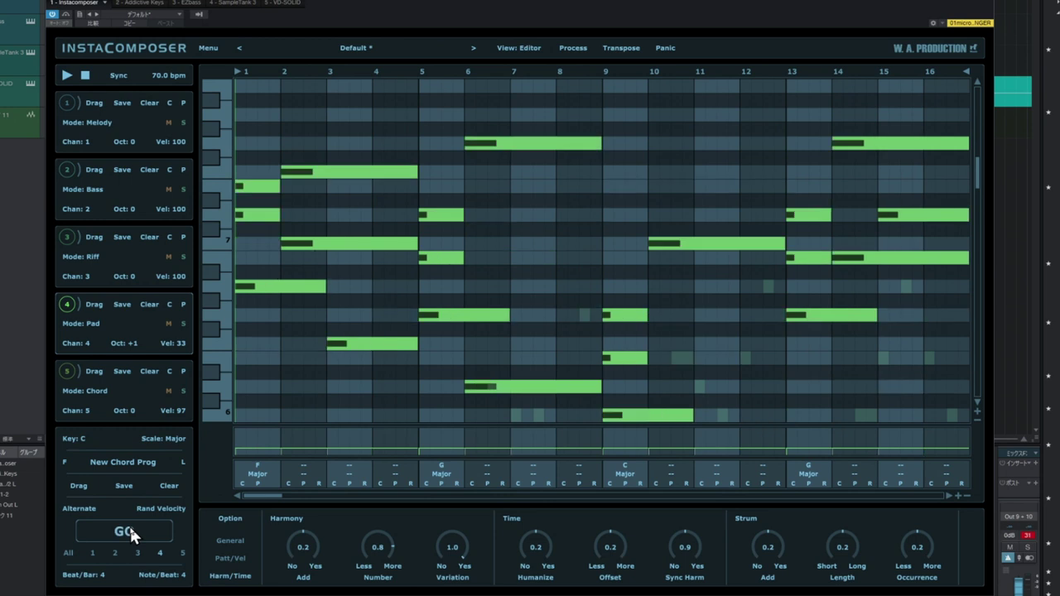
{"action": "left_click", "coordinate": [129, 524]}
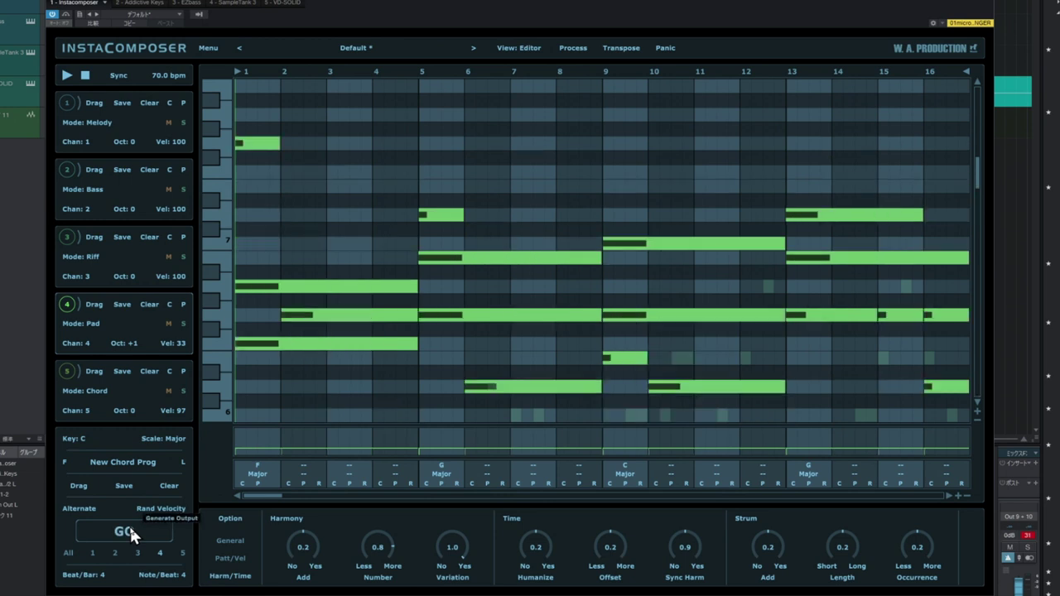
{"action": "left_click", "coordinate": [129, 524]}
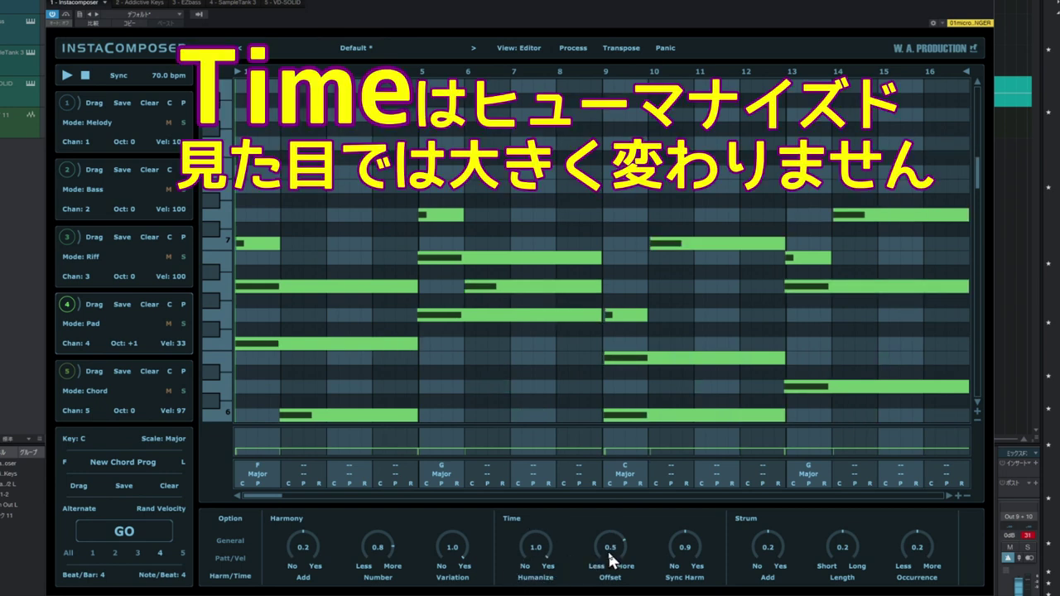
- Set the pad's Time Offset to 0.6, Strum Add to 0.5, Strum Length to 1.0 and Occurrence to 0.9, and regenerate it
{"action": "left_click_drag", "start_coordinate": [580, 563], "coordinate": [640, 553]}
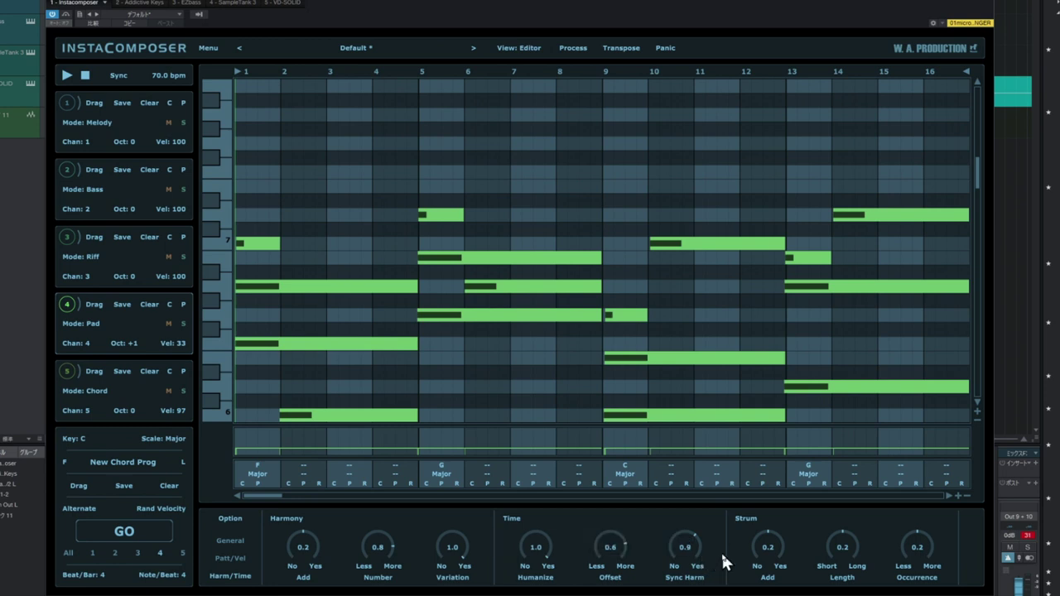
{"action": "left_click_drag", "start_coordinate": [762, 557], "coordinate": [775, 525]}
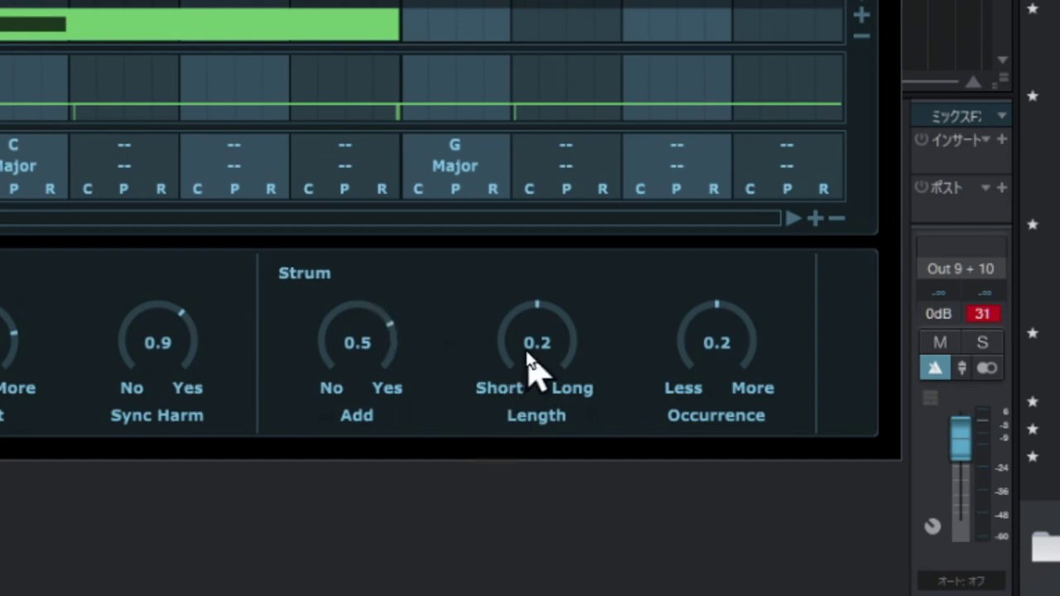
{"action": "left_click_drag", "start_coordinate": [528, 352], "coordinate": [566, 279]}
{"action": "left_click_drag", "start_coordinate": [682, 390], "coordinate": [774, 254]}
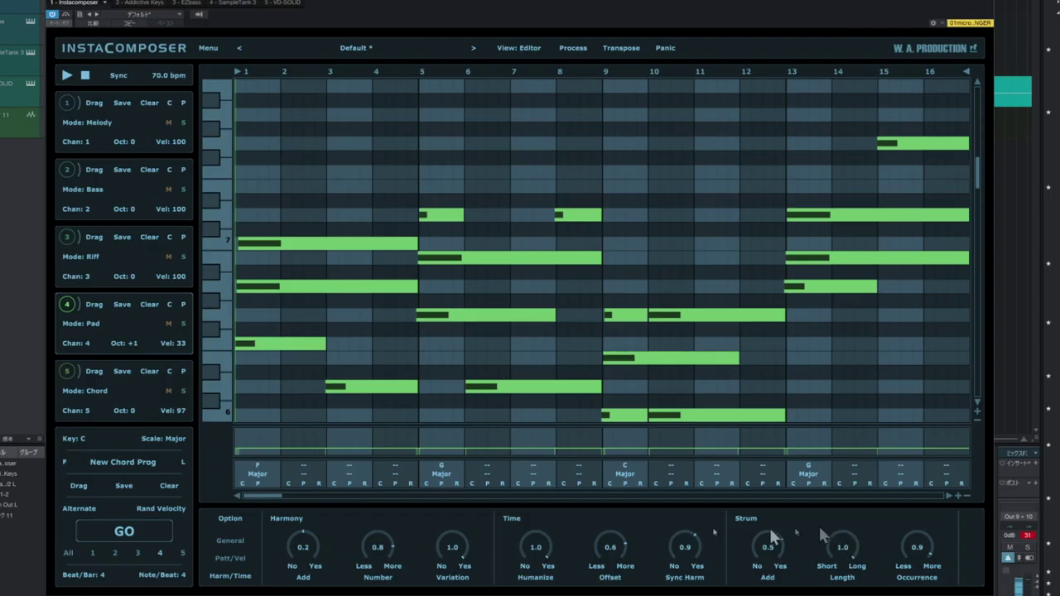
{"action": "left_click", "coordinate": [124, 531]}
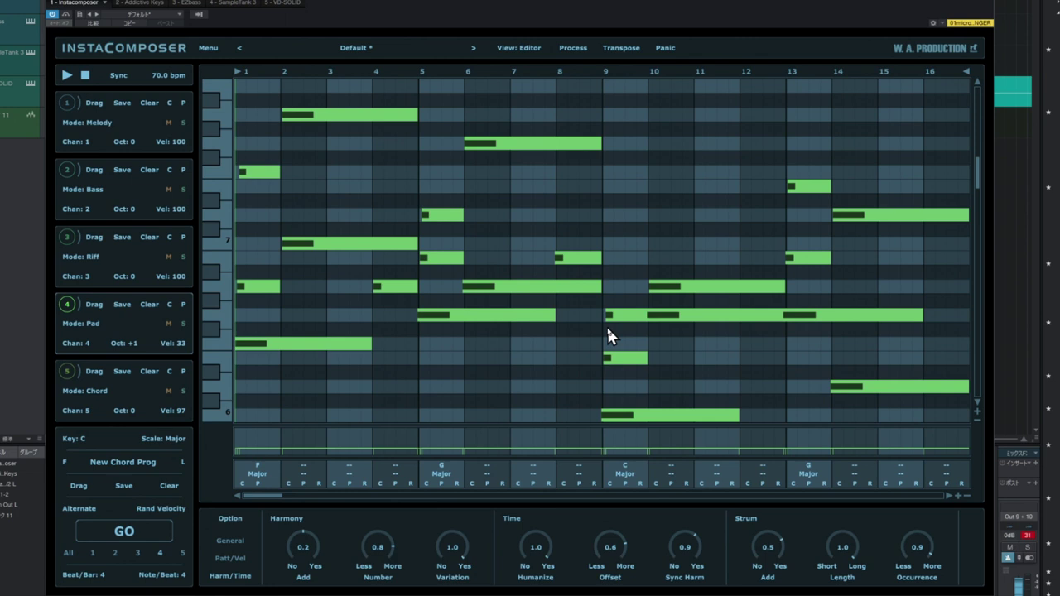
- Raise the pad's Strum Add to 0.7, regenerate it and examine the note start positions up close
{"action": "left_click_drag", "start_coordinate": [767, 548], "coordinate": [767, 531]}
{"action": "left_click", "coordinate": [148, 533]}
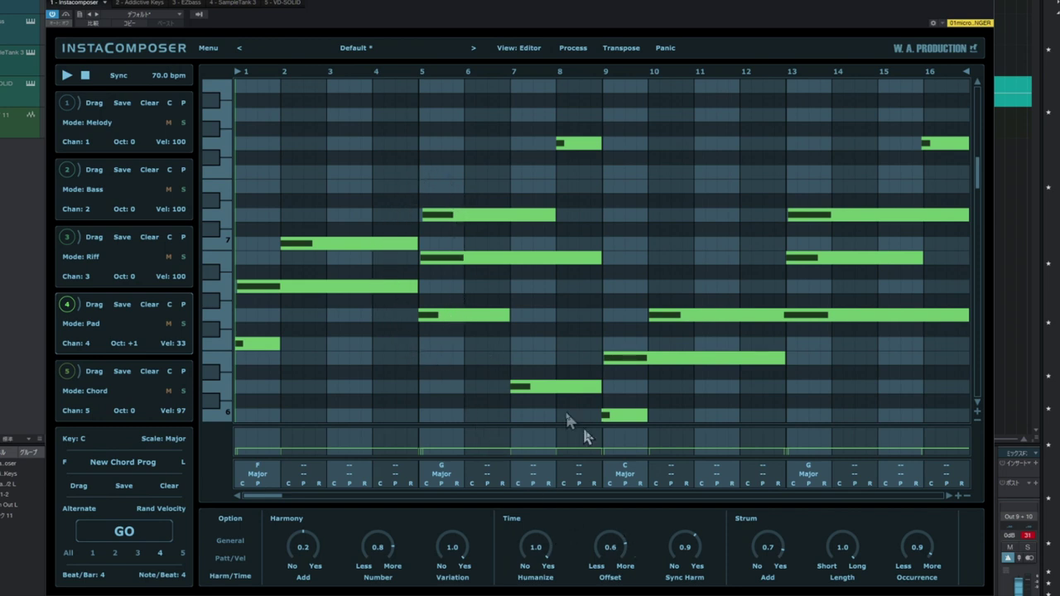
{"action": "left_click", "coordinate": [958, 496]}
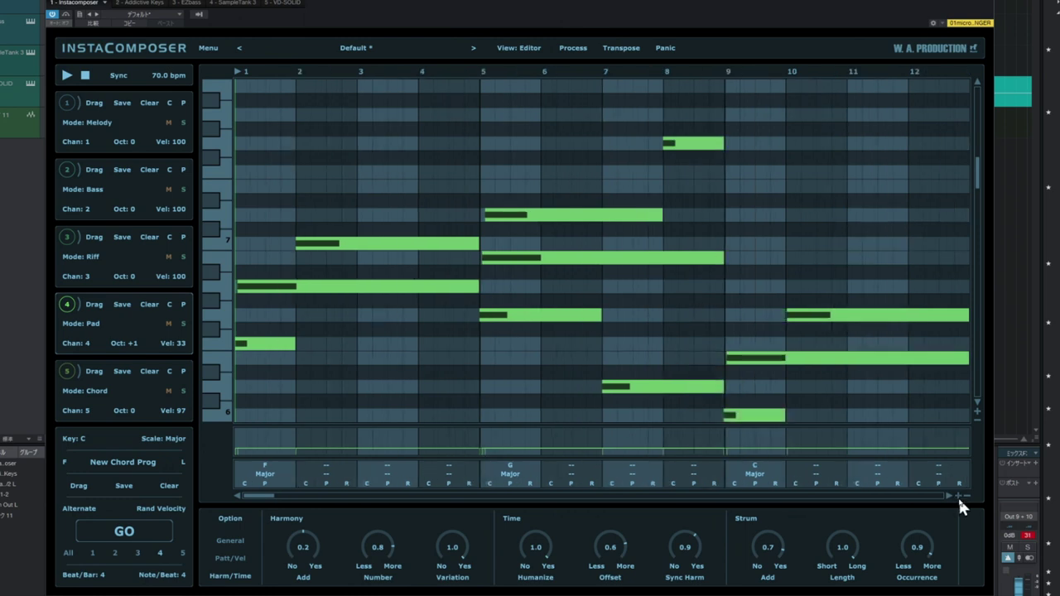
{"action": "left_click", "coordinate": [958, 496]}
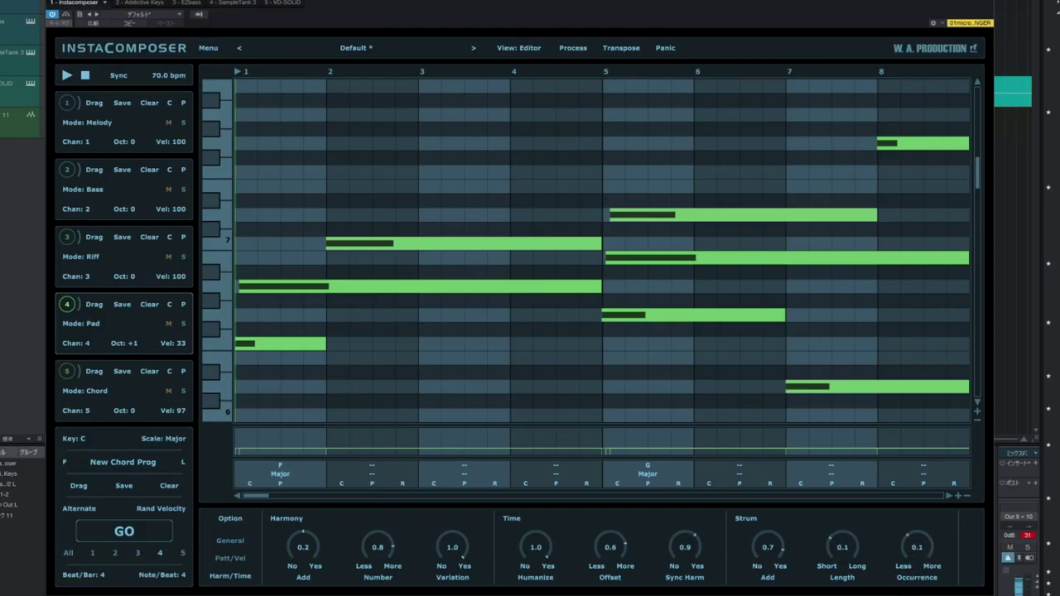
- Show the General controls and turn on the option that links controls for all tracks
{"action": "left_click", "coordinate": [229, 544]}
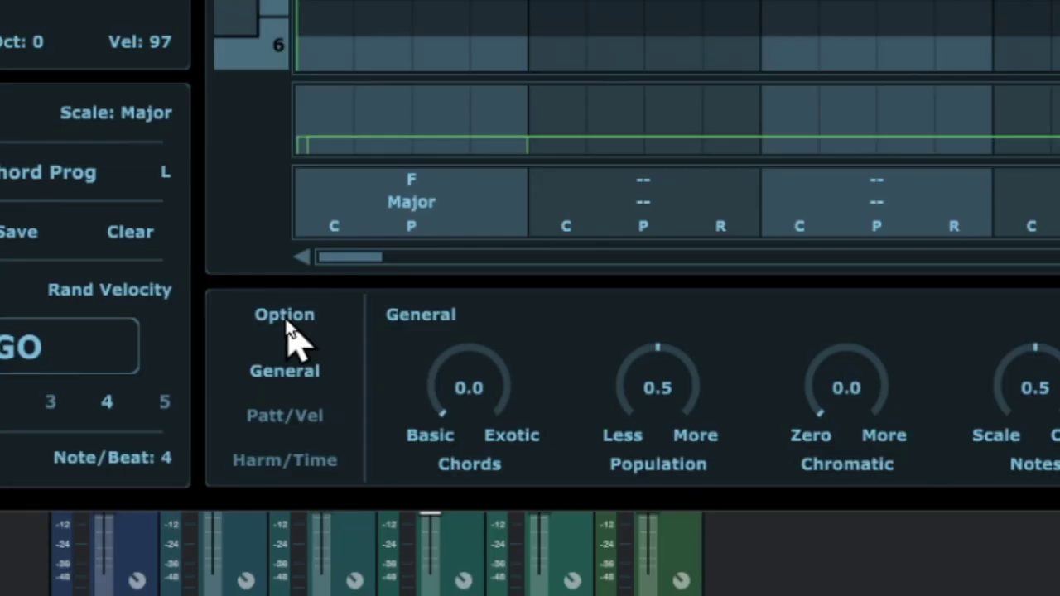
{"action": "left_click", "coordinate": [231, 521]}
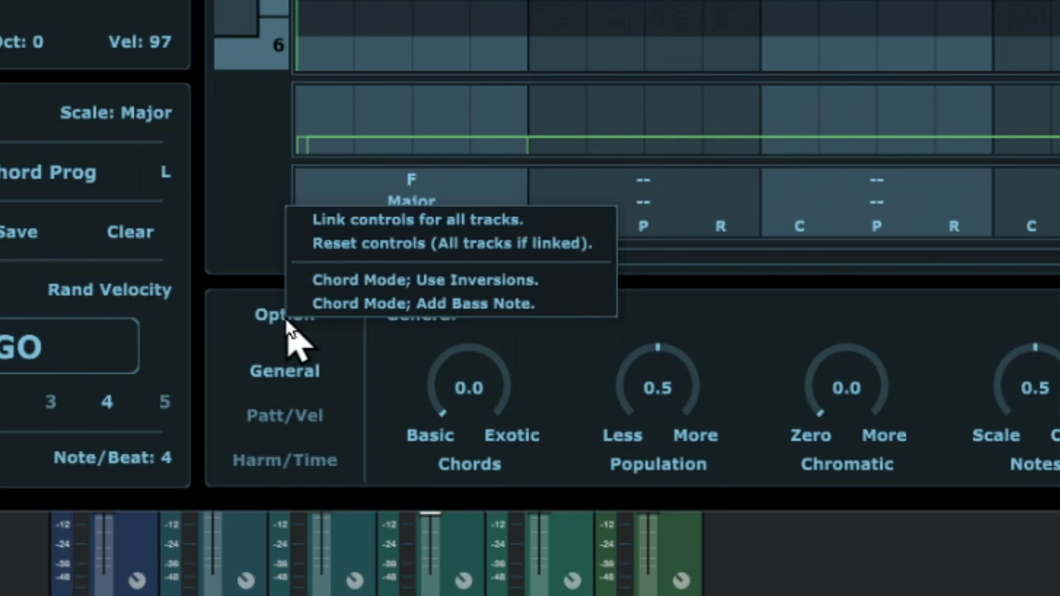
{"action": "left_click", "coordinate": [367, 228]}
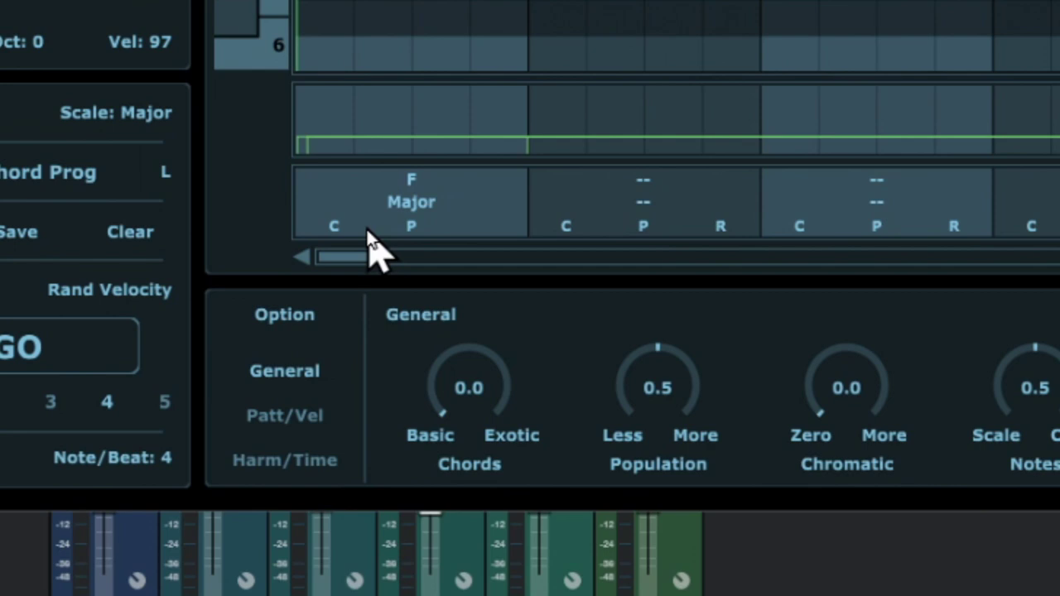
- Turn off the linking of controls for all tracks and look over the reset and Chord Mode options
{"action": "left_click", "coordinate": [312, 324]}
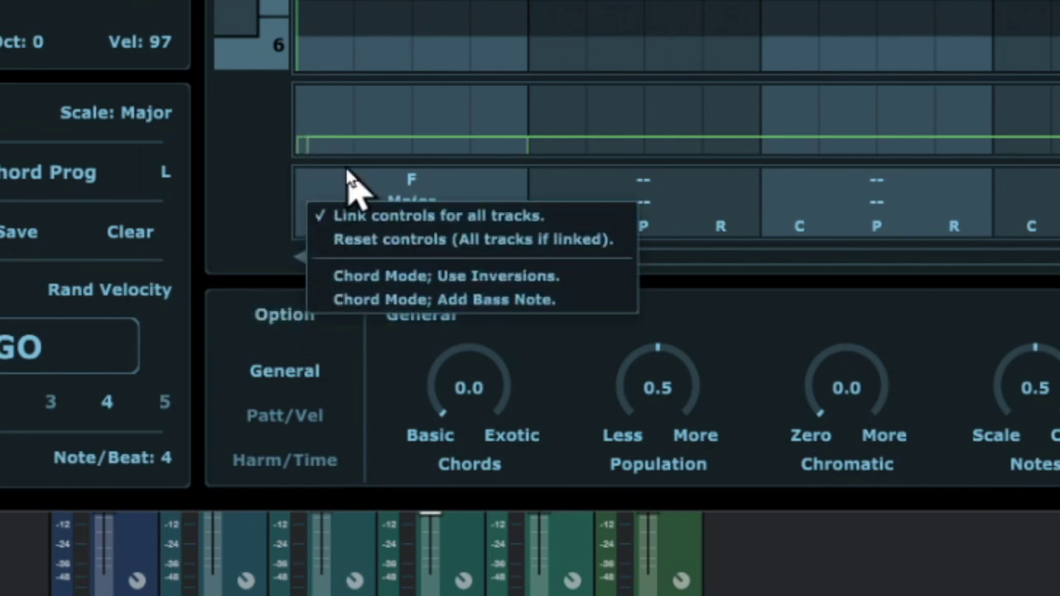
{"action": "left_click", "coordinate": [322, 215]}
{"action": "left_click", "coordinate": [306, 316]}
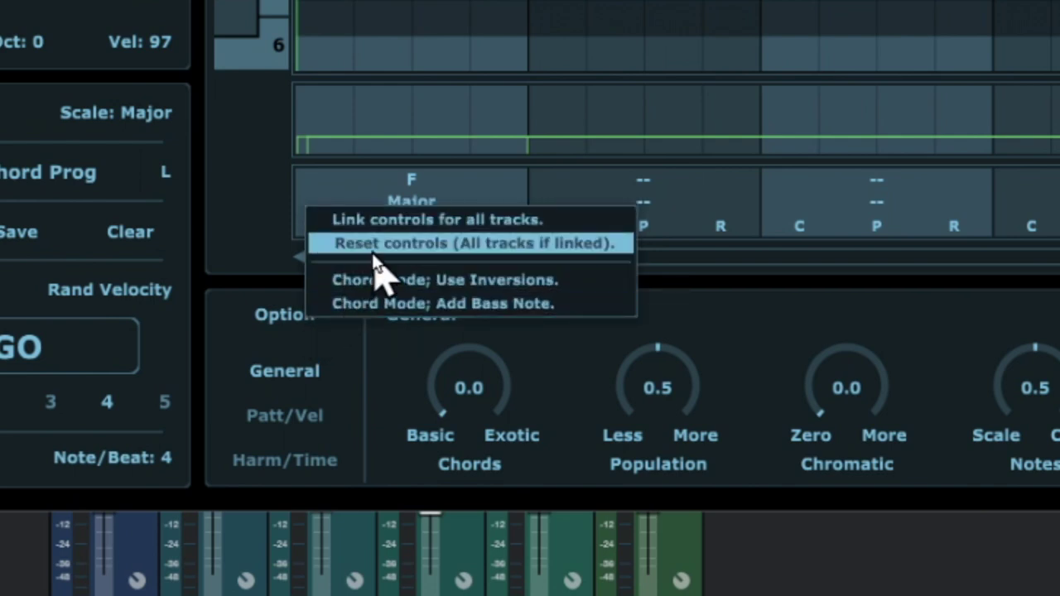
{"action": "left_click", "coordinate": [343, 313]}
{"action": "left_click", "coordinate": [304, 315]}
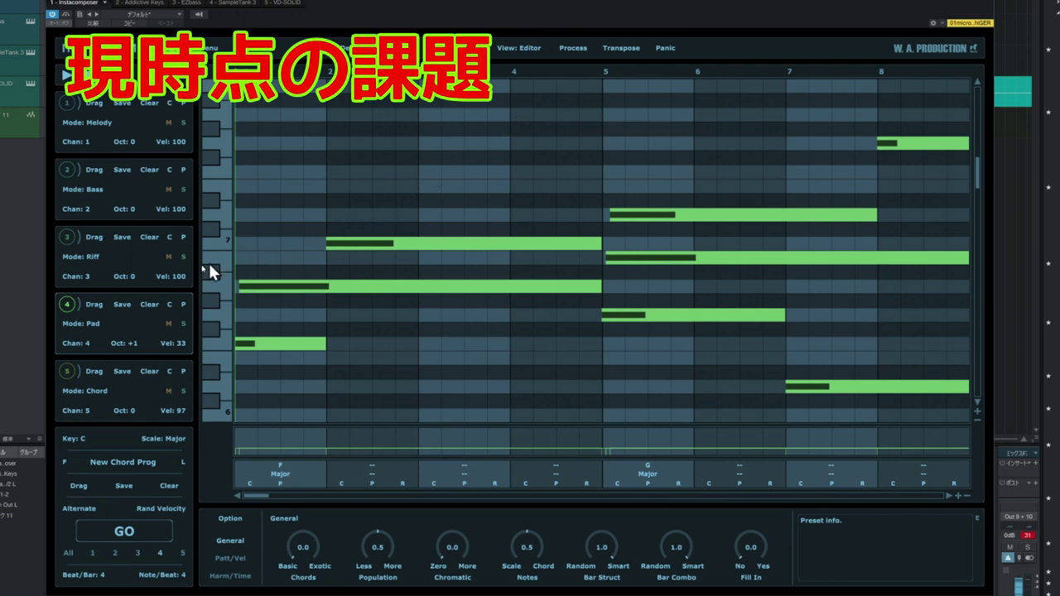
- Select the track 1 melody and inspect it across all 16 bars in the Editor view
{"action": "left_click", "coordinate": [152, 284]}
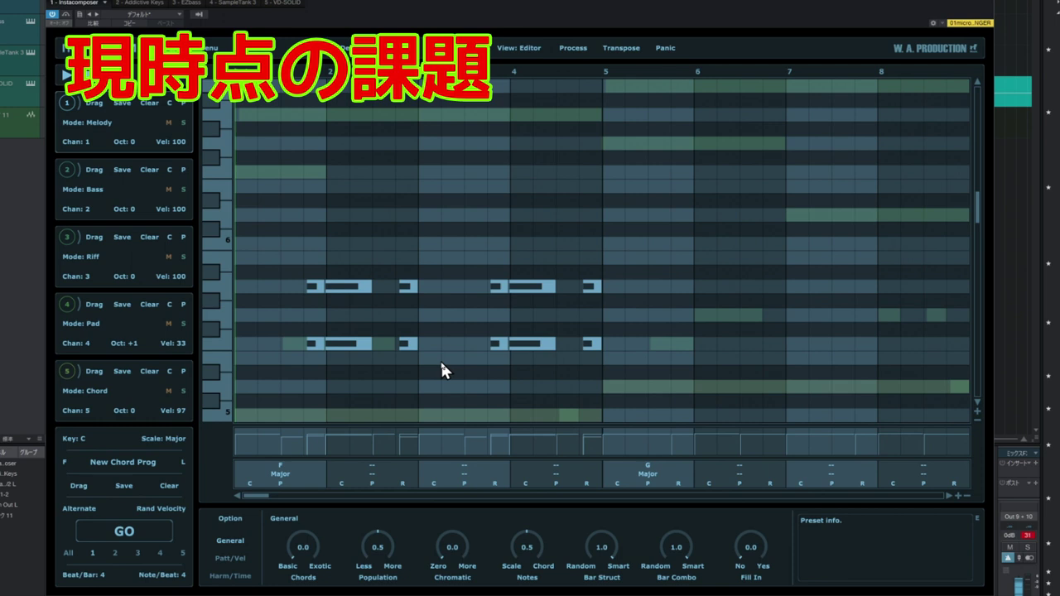
{"action": "left_click", "coordinate": [966, 497]}
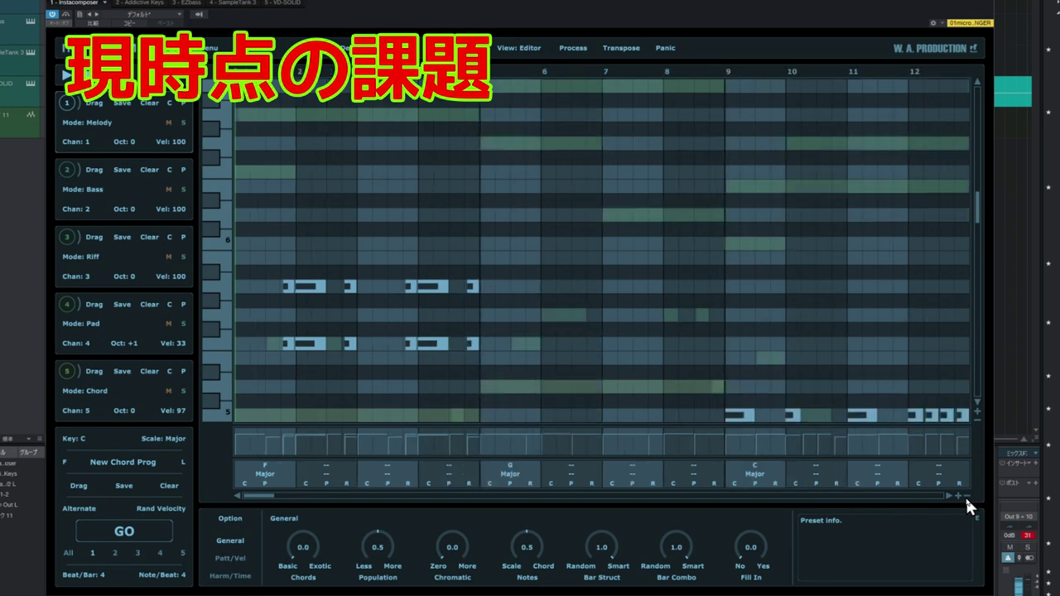
{"action": "left_click", "coordinate": [967, 497]}
{"action": "left_click", "coordinate": [967, 496]}
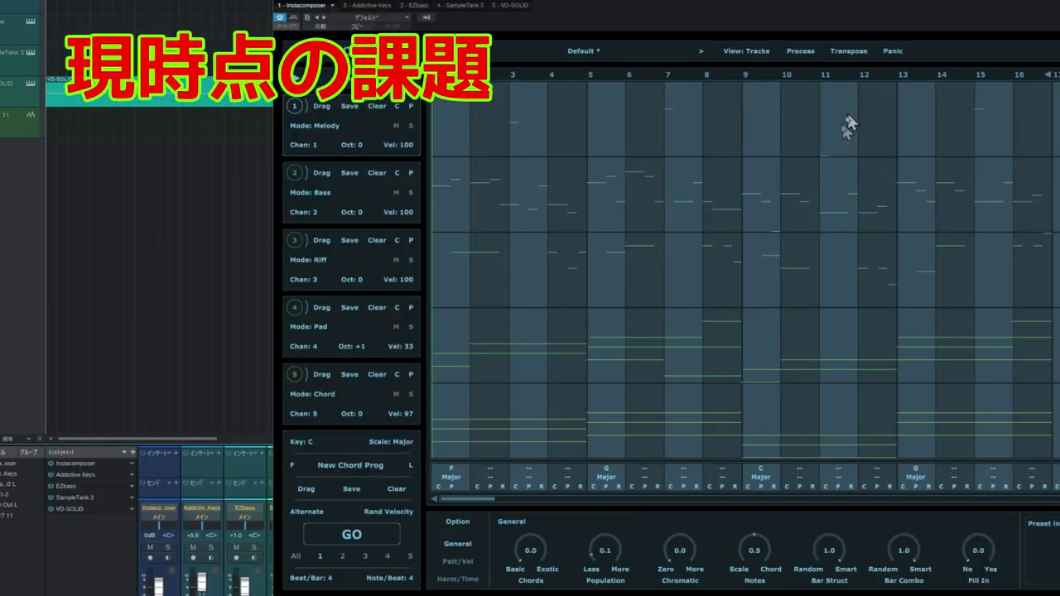
{"action": "left_click", "coordinate": [757, 52]}
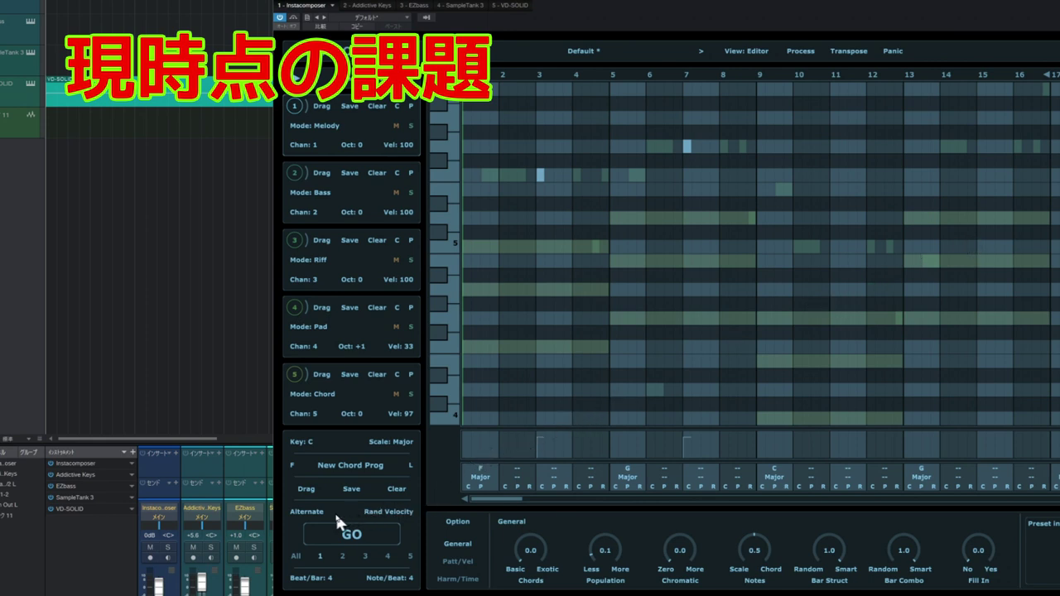
- Export all generated tracks as MIDI into the DAW arrangement and extend the melody clip to the length of the other clips
{"action": "left_click_drag", "start_coordinate": [308, 489], "coordinate": [118, 277]}
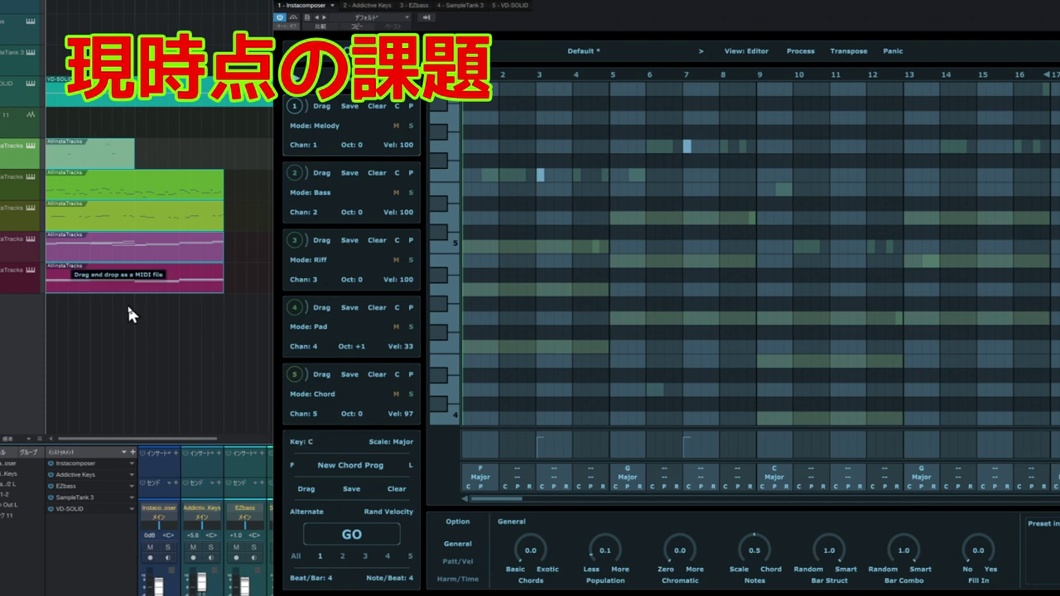
{"action": "left_click", "coordinate": [199, 158]}
{"action": "left_click", "coordinate": [118, 156]}
{"action": "left_click_drag", "start_coordinate": [135, 157], "coordinate": [224, 170]}
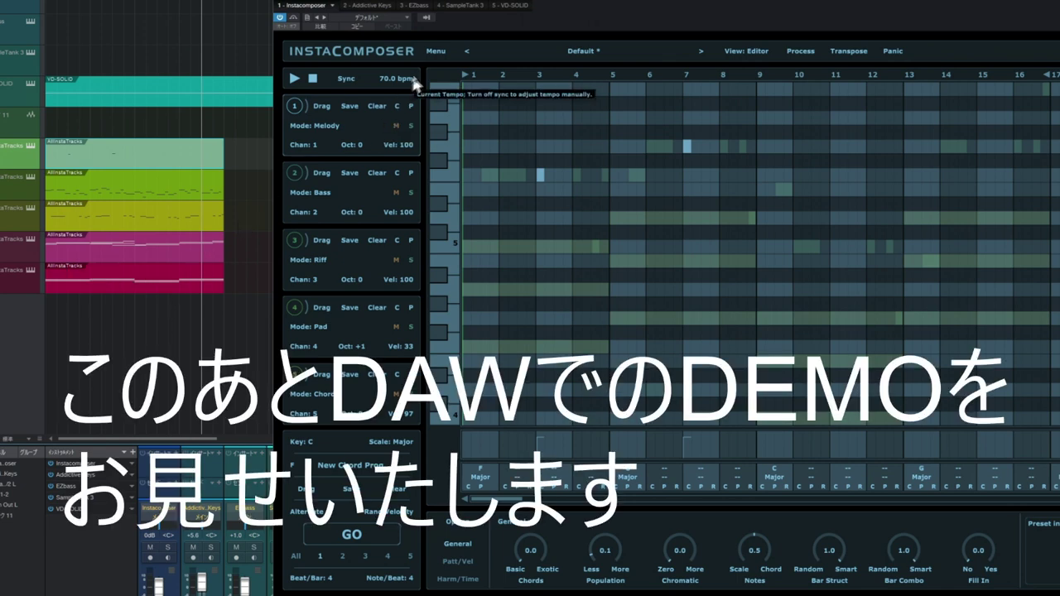
{"action": "left_click", "coordinate": [436, 51]}
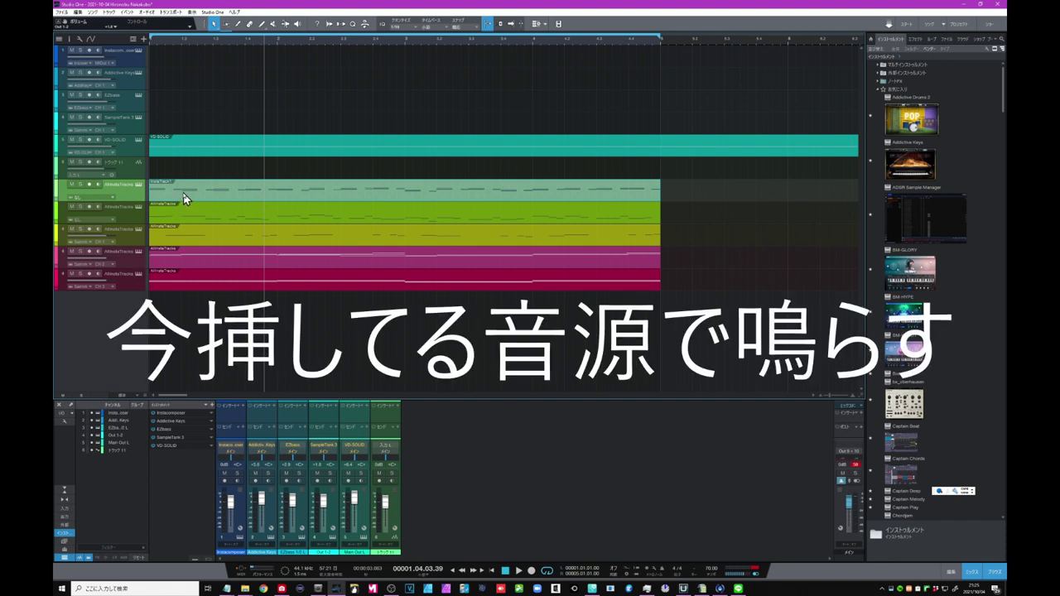
- Move the melody clip onto the Addictive Keys track and the bass clip onto the EZbass track
{"action": "left_click_drag", "start_coordinate": [183, 192], "coordinate": [189, 94]}
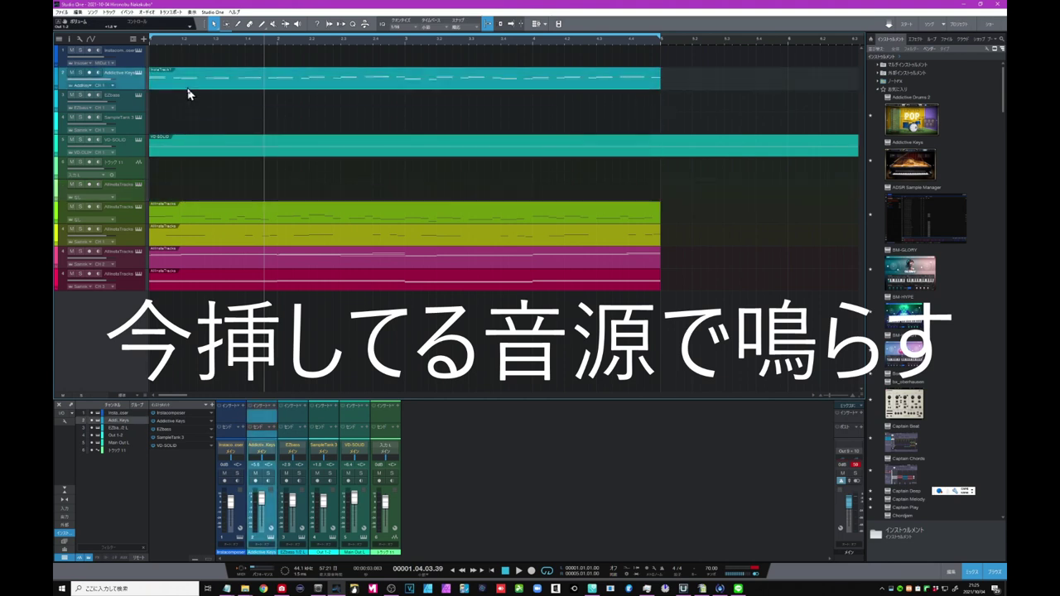
{"action": "left_click_drag", "start_coordinate": [190, 210], "coordinate": [188, 109]}
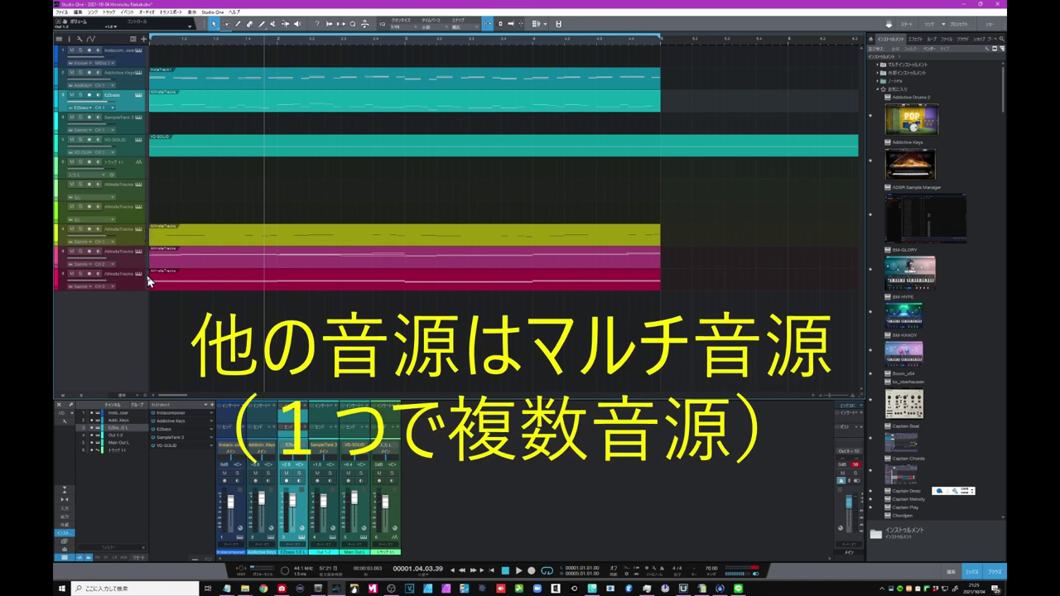
- Show the track inspector and check the output instrument and MIDI channel of the three remaining AllInstaTracks tracks, keeping SampleTank 3 on the first
{"action": "left_click", "coordinate": [59, 38]}
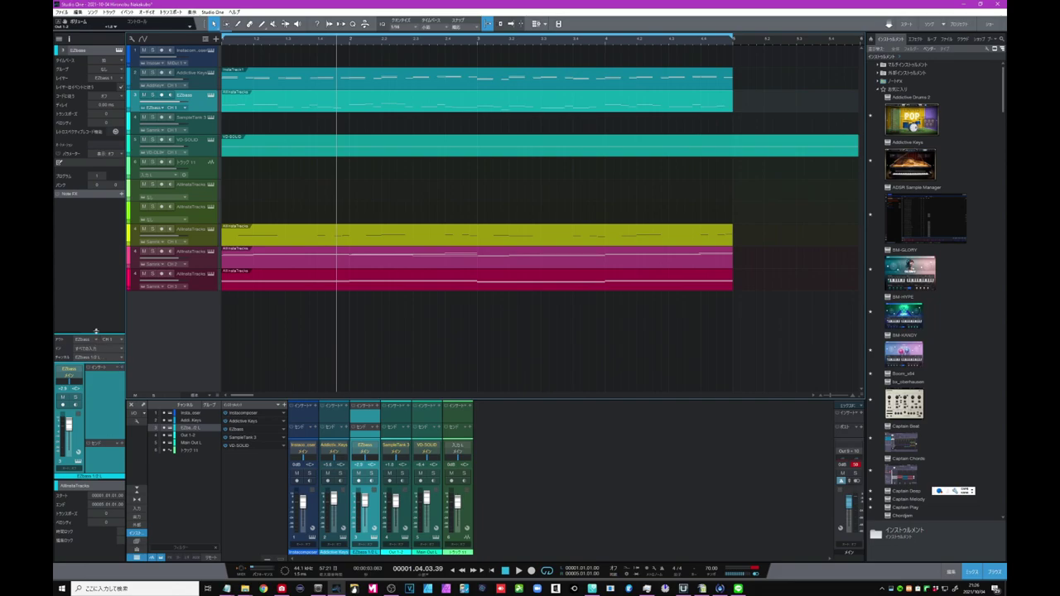
{"action": "left_click", "coordinate": [198, 243]}
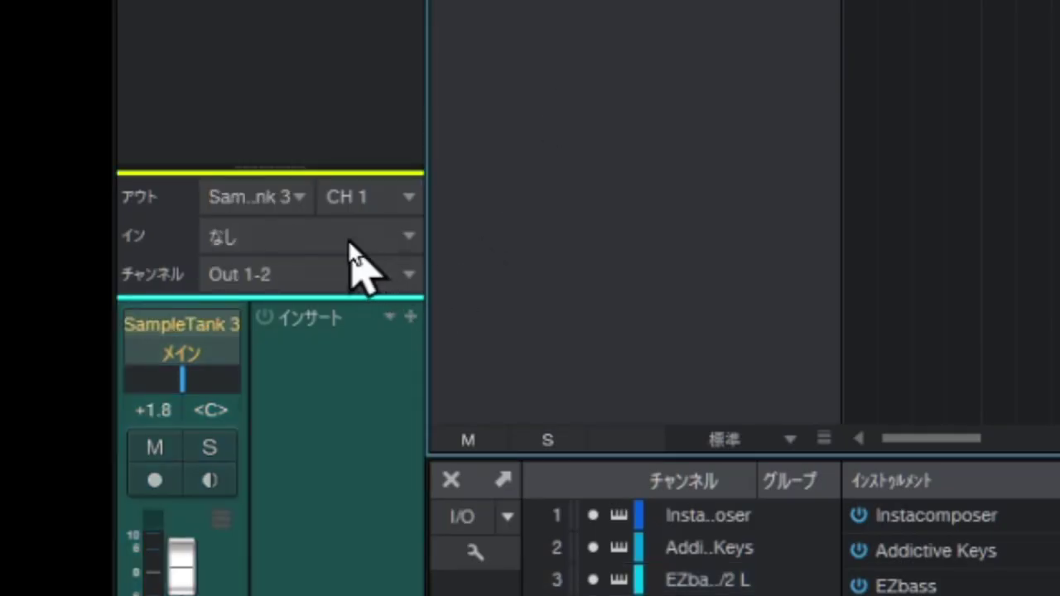
{"action": "left_click", "coordinate": [272, 202]}
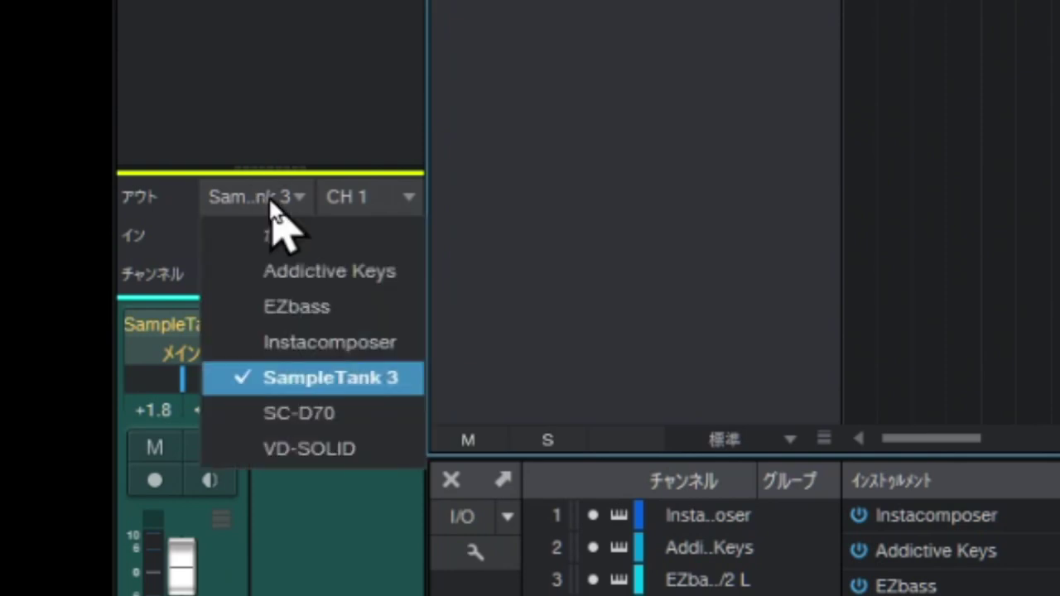
{"action": "left_click", "coordinate": [270, 374]}
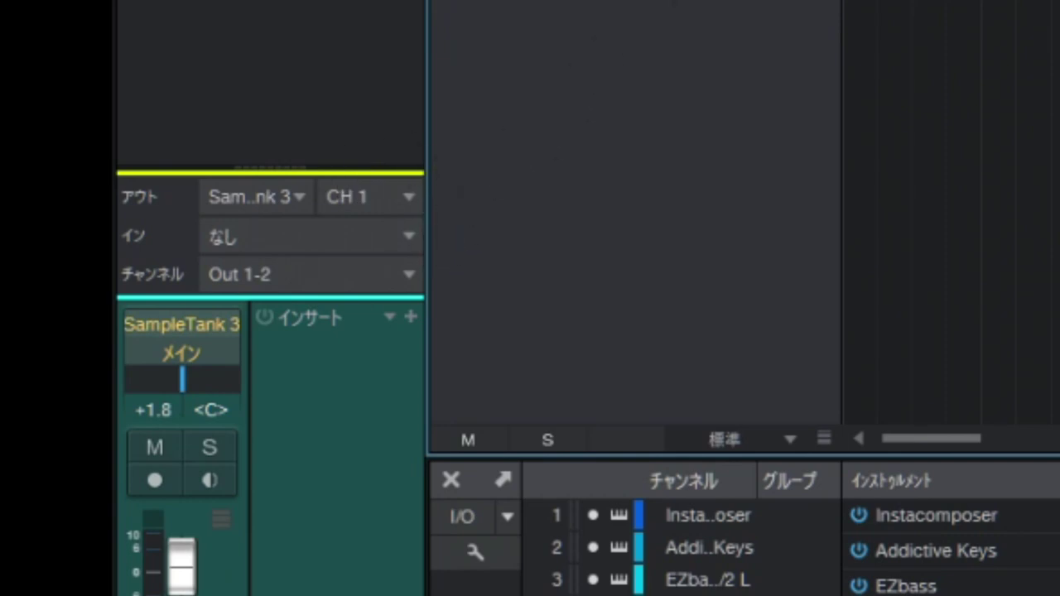
{"action": "left_click", "coordinate": [598, 3]}
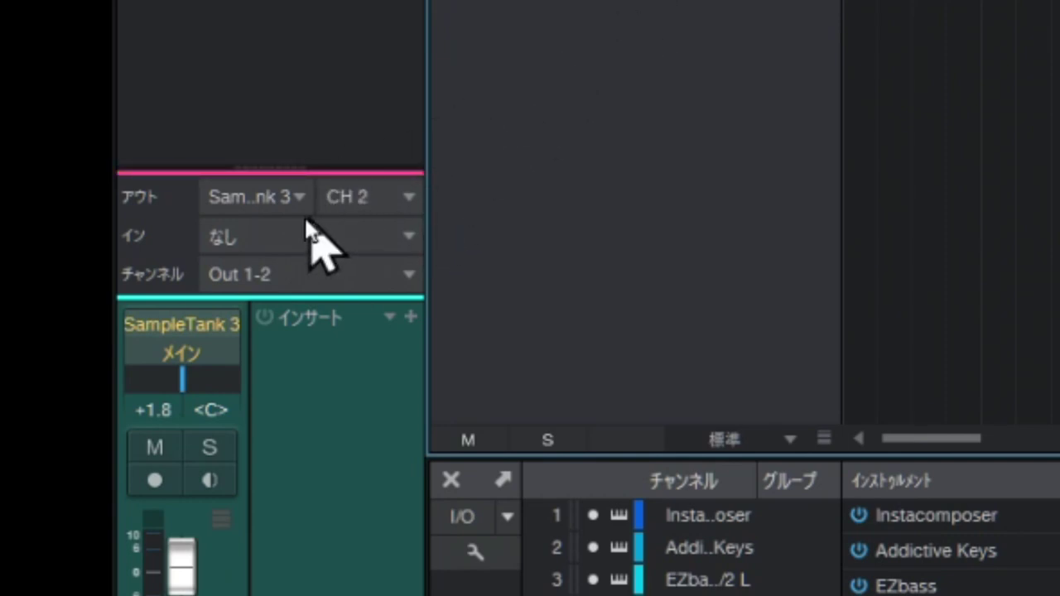
{"action": "left_click", "coordinate": [685, 1]}
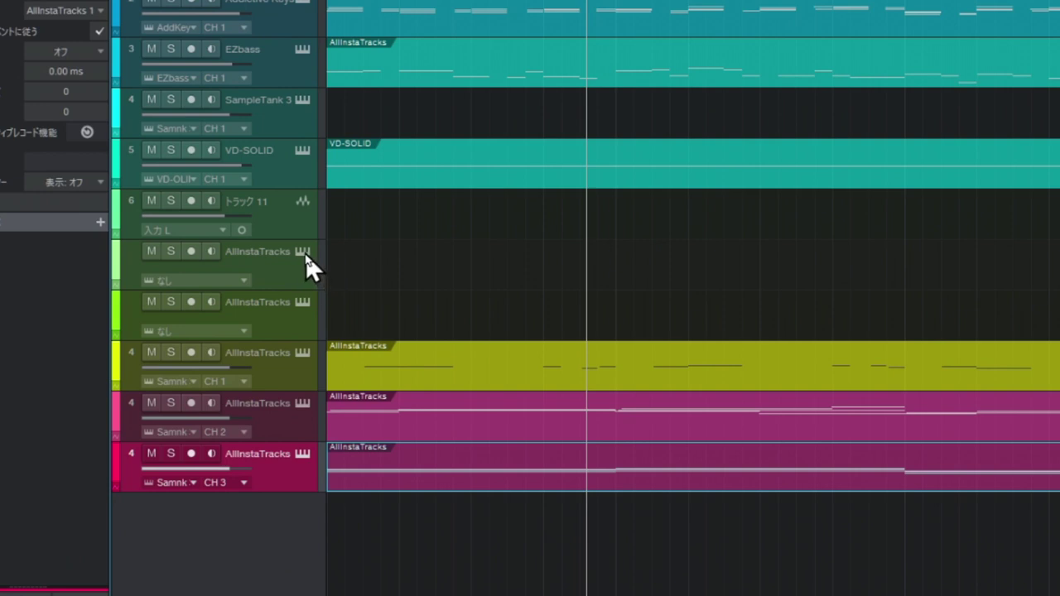
- Show SampleTank 3's part list and mute part 4, Humbucker 175 B+N 1, before closing the instrument
{"action": "left_click", "coordinate": [303, 252]}
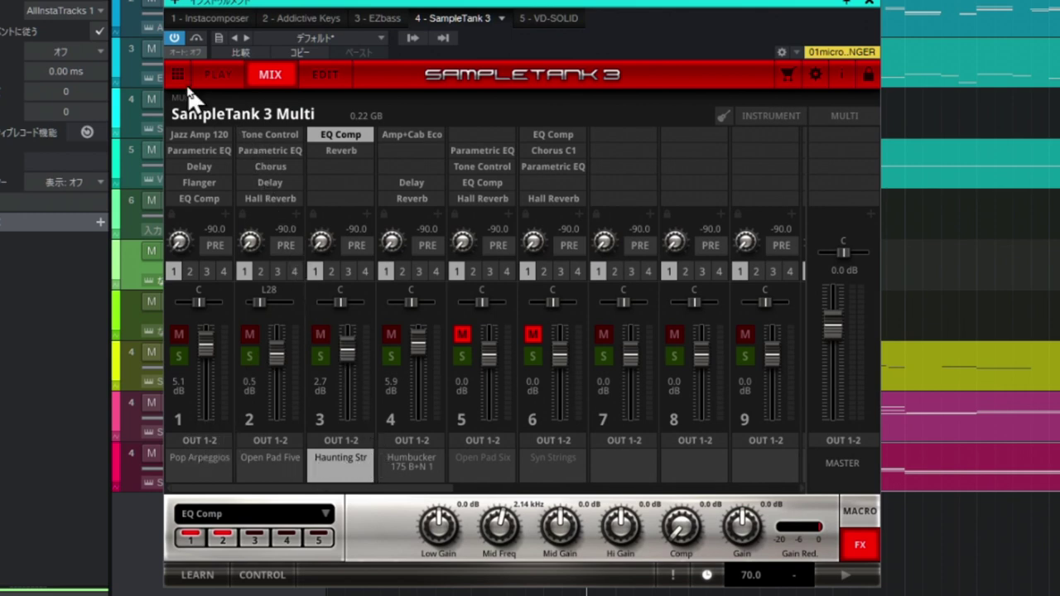
{"action": "left_click", "coordinate": [218, 75]}
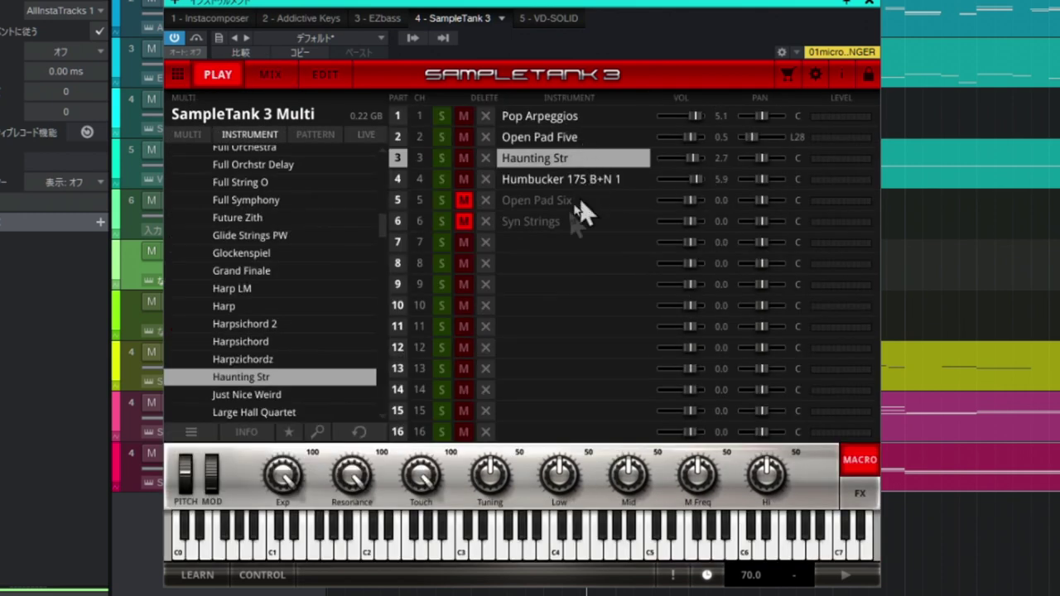
{"action": "left_click", "coordinate": [463, 179]}
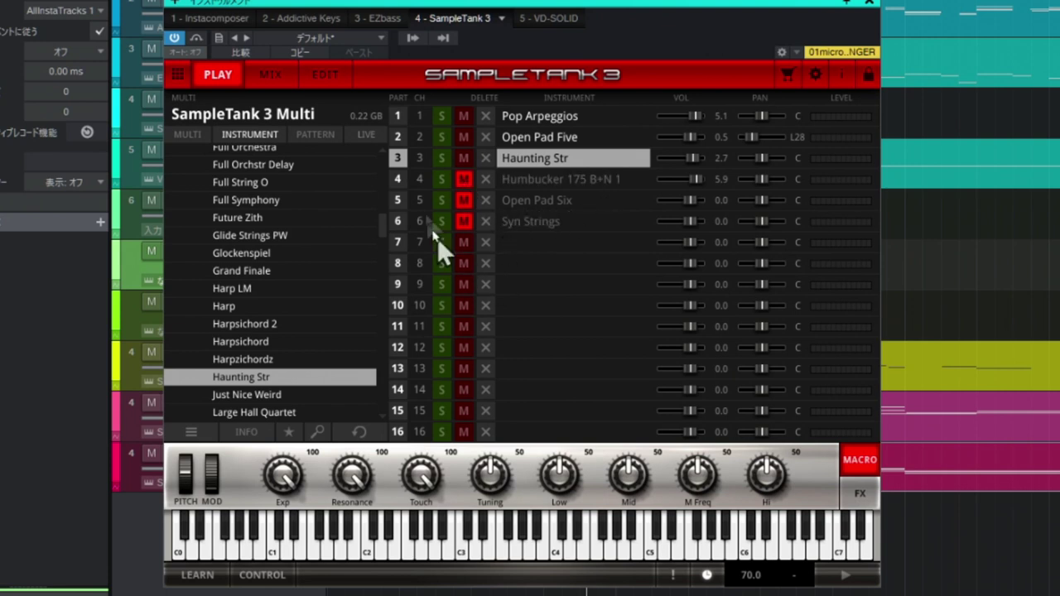
{"action": "left_click", "coordinate": [442, 38]}
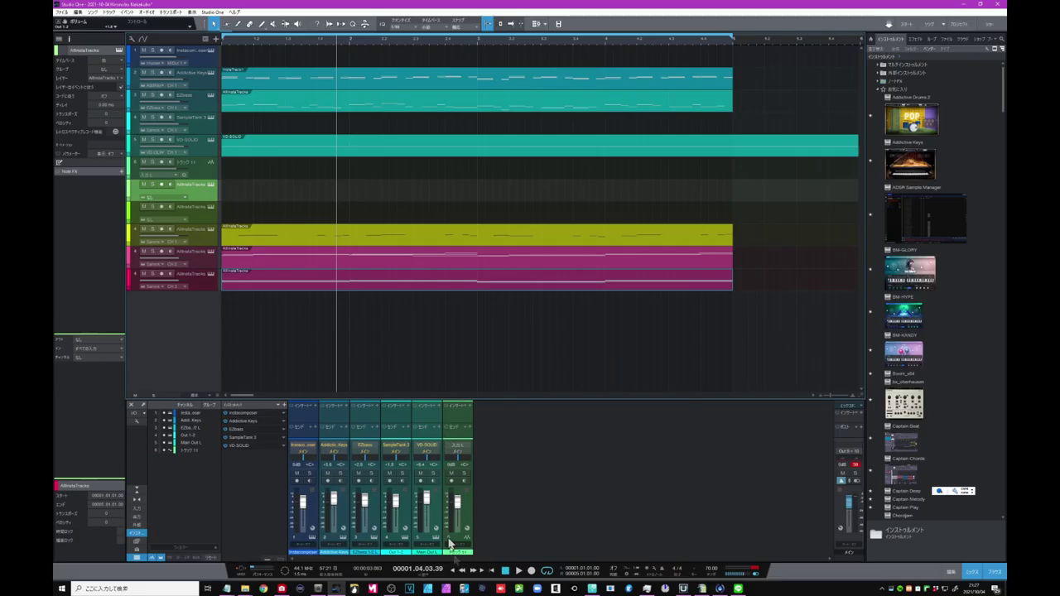
- Play the arrangement from the start to hear the clips with the assigned instruments
{"action": "left_click", "coordinate": [492, 571]}
{"action": "left_click", "coordinate": [517, 572]}
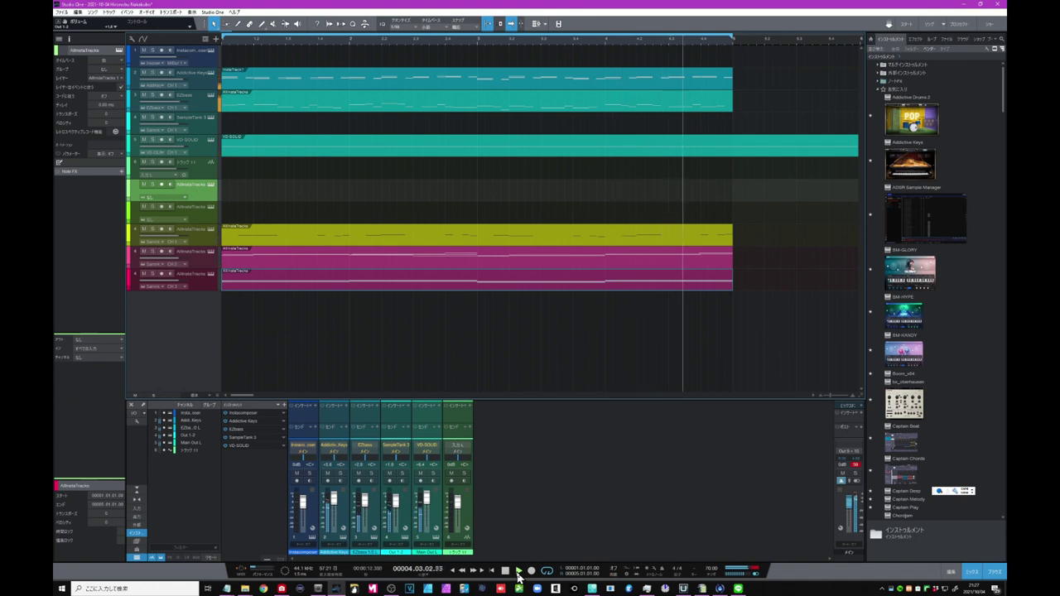
- Duplicate the three SampleTank 3 clips twice so they repeat end to end up to bar 13
{"action": "left_click_drag", "start_coordinate": [410, 42], "coordinate": [410, 27]}
{"action": "left_click_drag", "start_coordinate": [378, 183], "coordinate": [222, 316]}
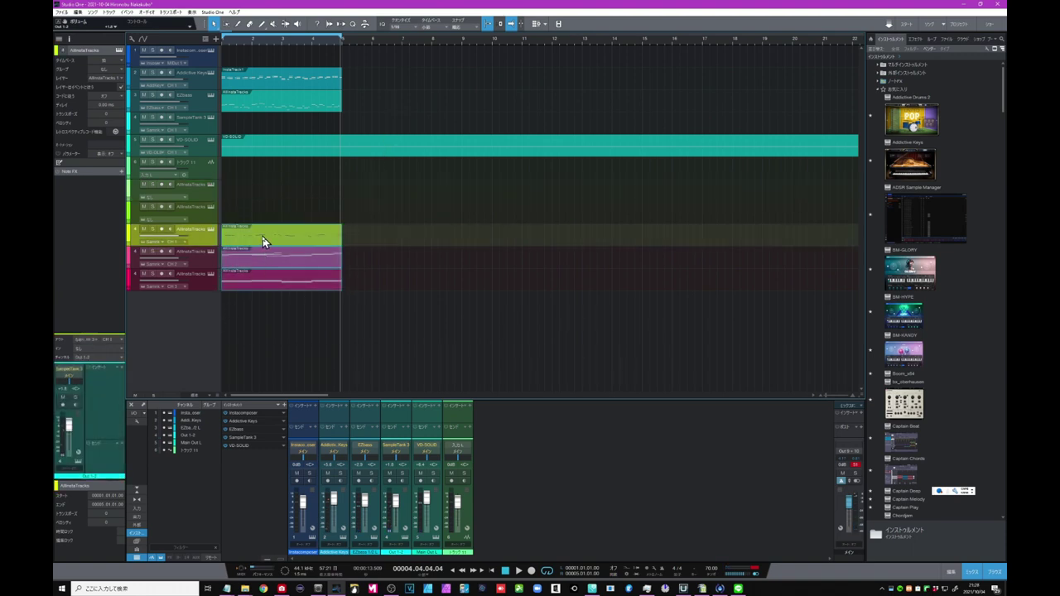
{"action": "key", "text": "d"}
{"action": "key", "text": "d"}
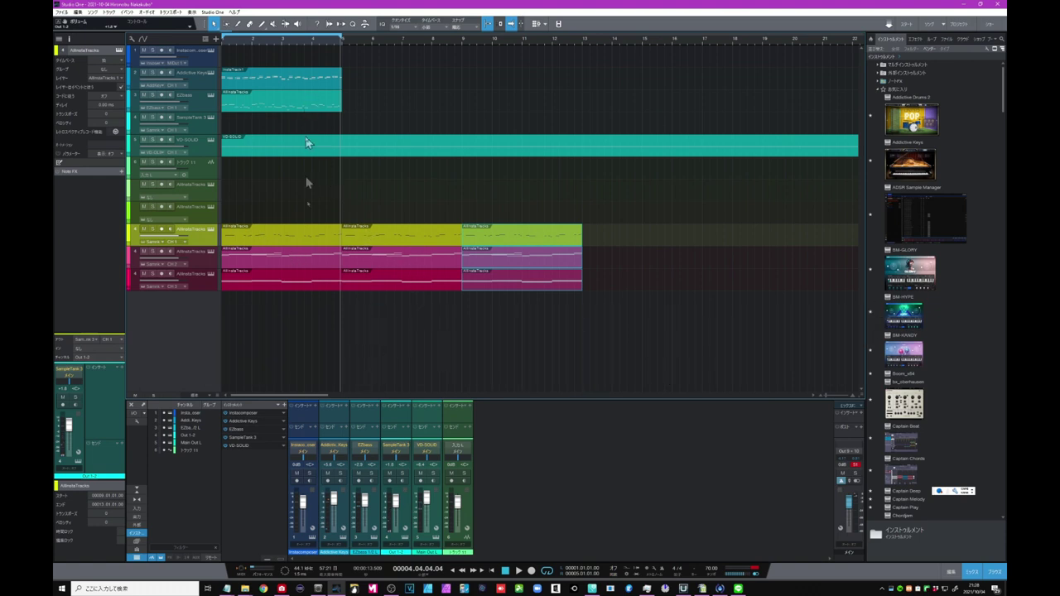
- Generate an alternate variation of the melody in InstaComposer and place it after the first clip on the Addictive Keys track
{"action": "left_click", "coordinate": [290, 82]}
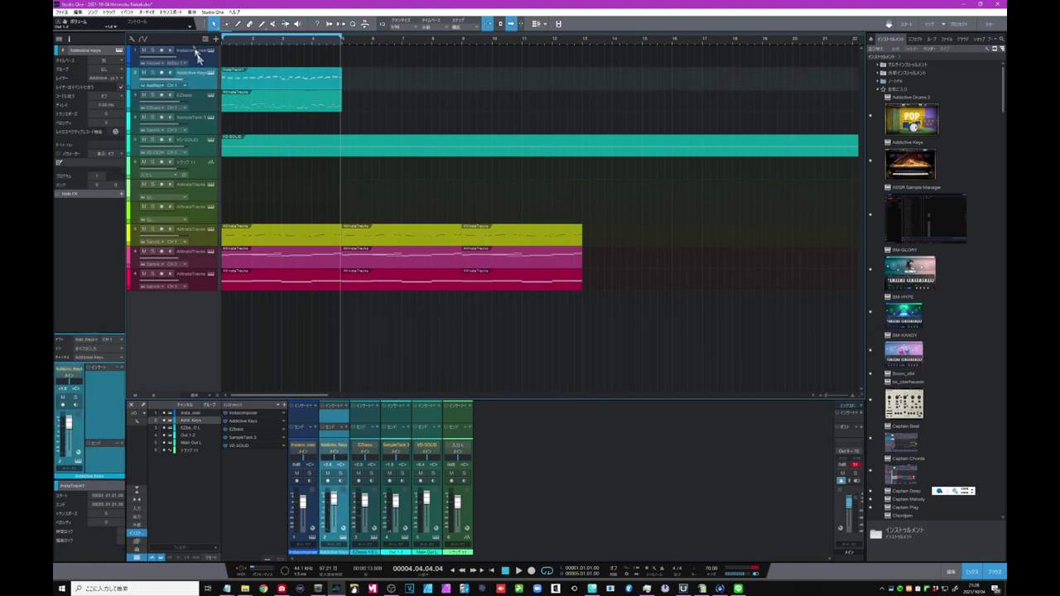
{"action": "left_click", "coordinate": [210, 49]}
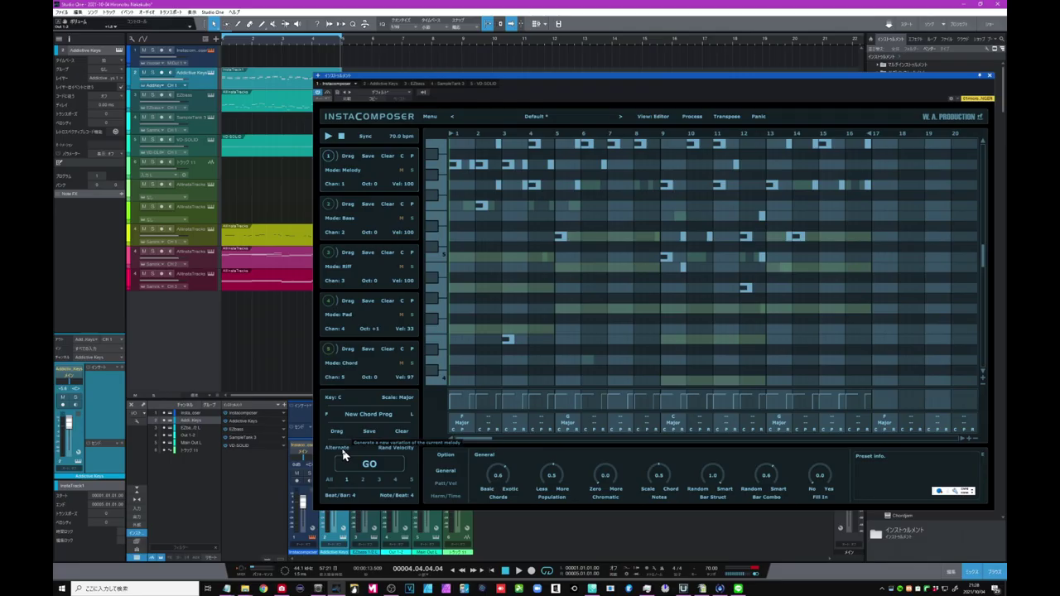
{"action": "left_click", "coordinate": [343, 454]}
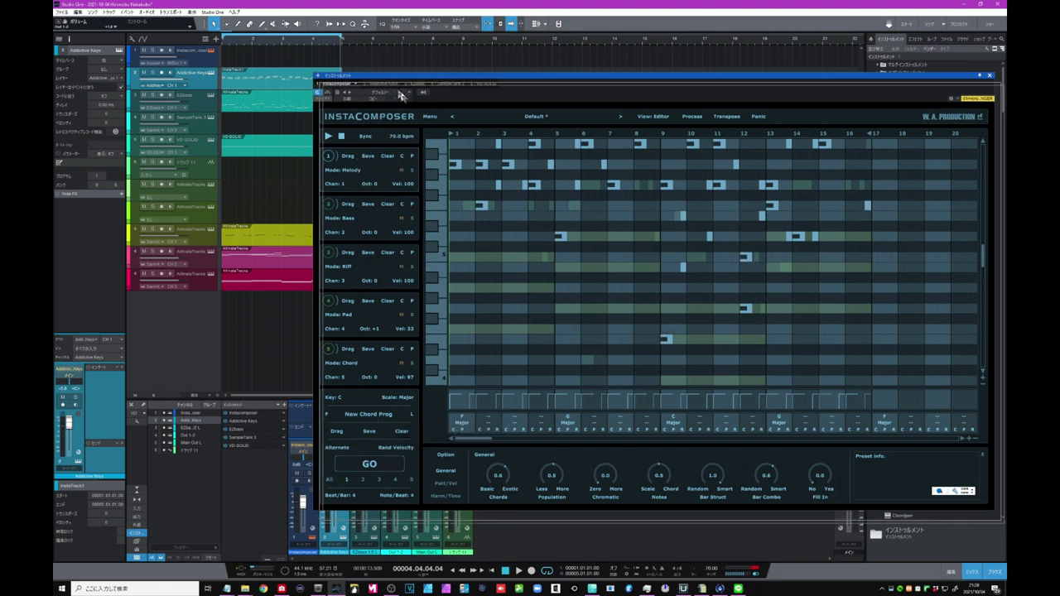
{"action": "left_click_drag", "start_coordinate": [400, 95], "coordinate": [440, 132]}
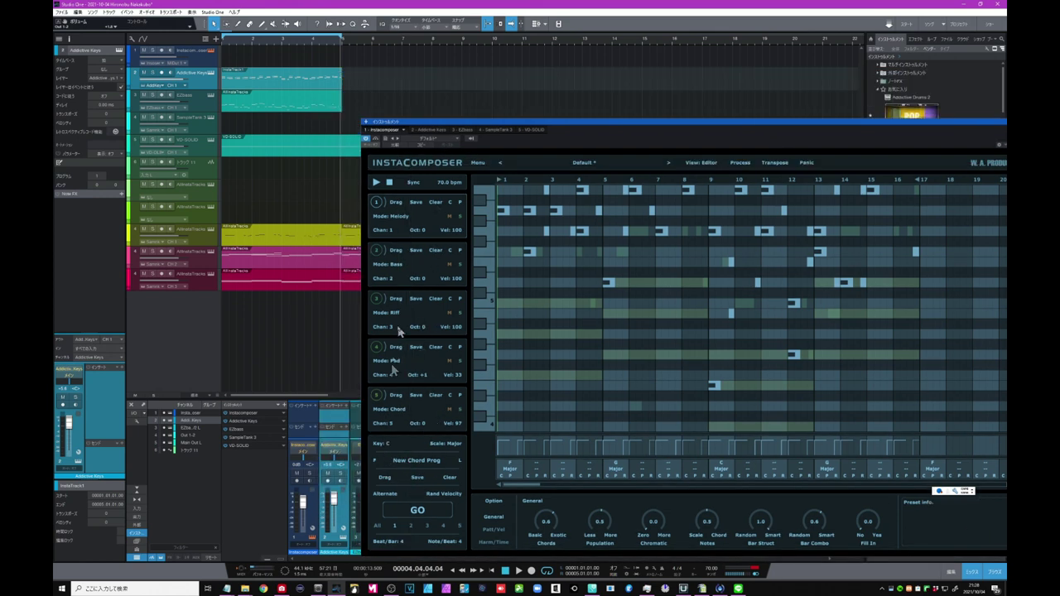
{"action": "left_click_drag", "start_coordinate": [397, 204], "coordinate": [365, 81]}
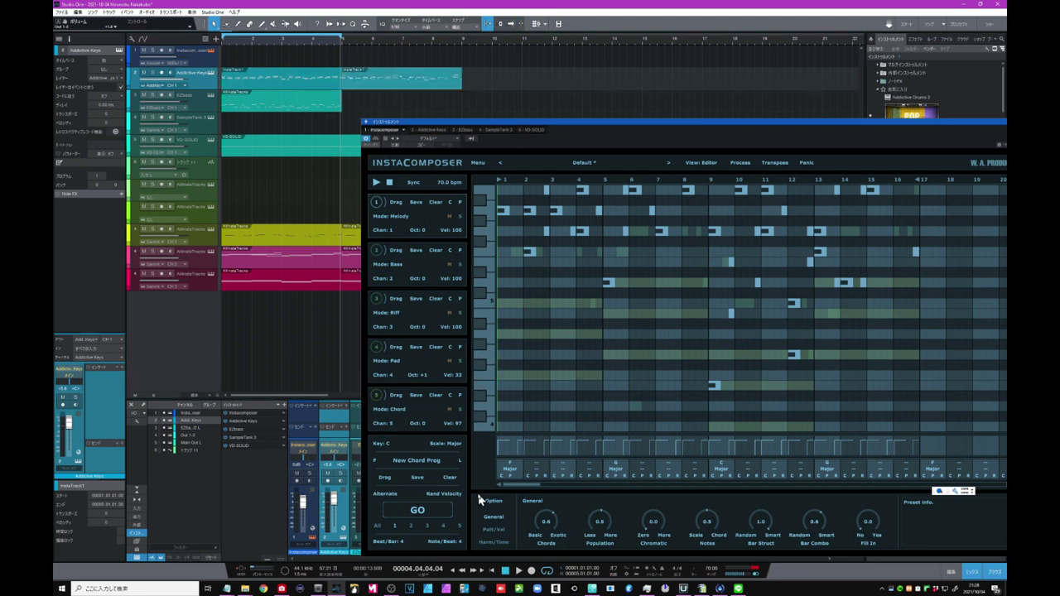
- Generate new melodies for track 1 until one suits, and place it as the third clip on the Addictive Keys track
{"action": "left_click", "coordinate": [427, 507]}
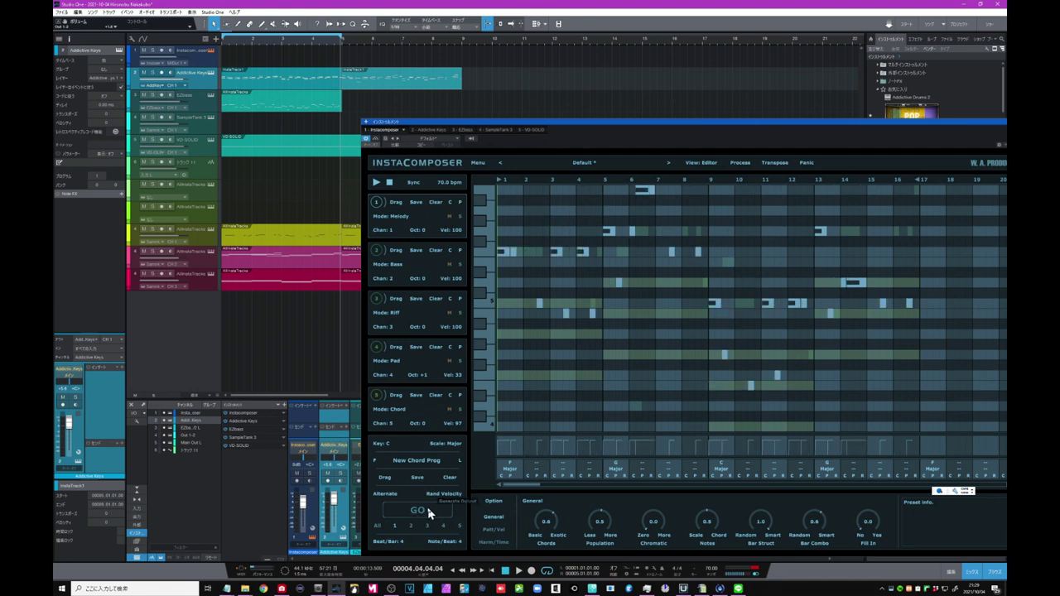
{"action": "left_click", "coordinate": [428, 507]}
{"action": "left_click", "coordinate": [427, 507]}
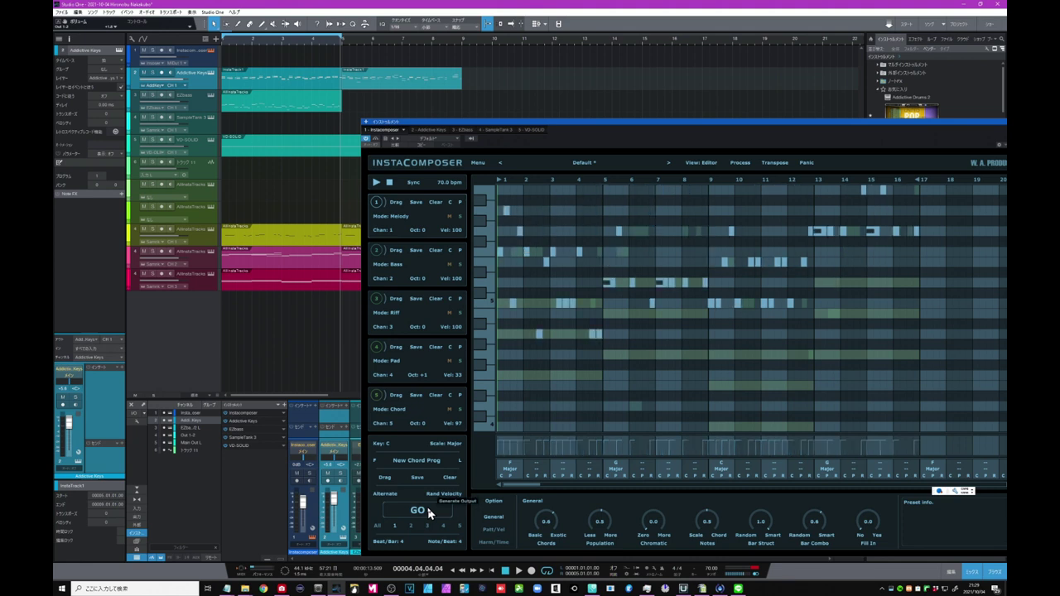
{"action": "left_click", "coordinate": [427, 507]}
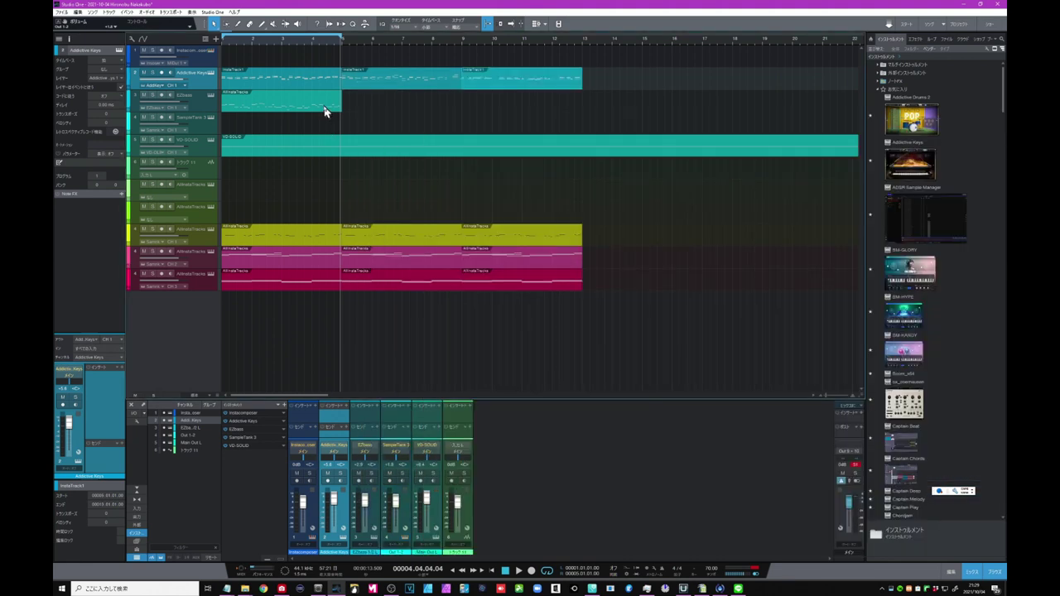
- Duplicate the EZbass clip twice to fill the arrangement up to bar 13
{"action": "left_click", "coordinate": [324, 108]}
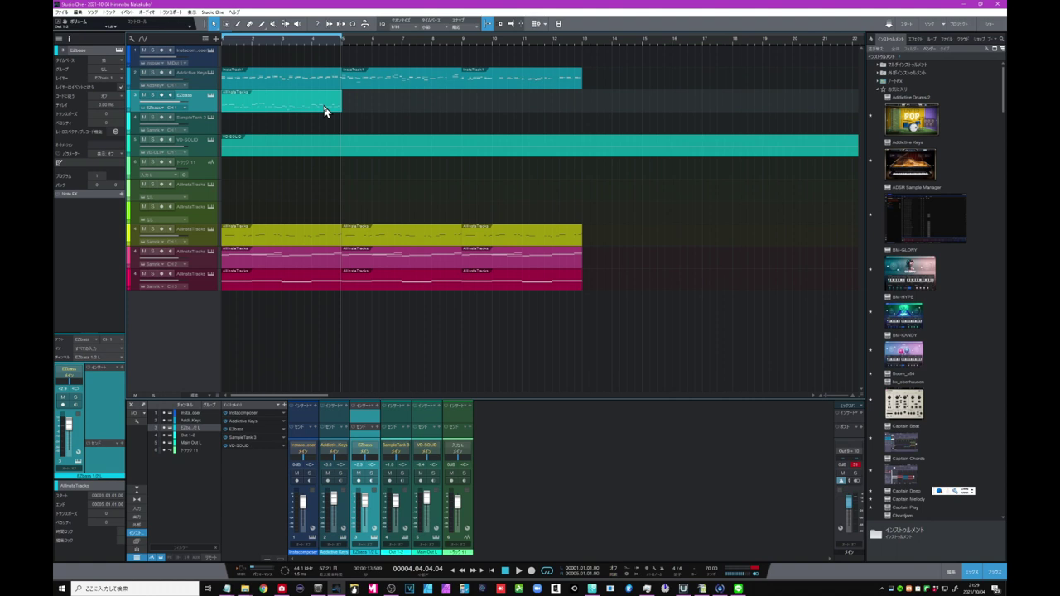
{"action": "key", "text": "d"}
{"action": "key", "text": "d"}
- Extend the loop range to bar 13 and play the full arrangement from the start, stopping once it has been heard
{"action": "left_click_drag", "start_coordinate": [342, 39], "coordinate": [582, 39]}
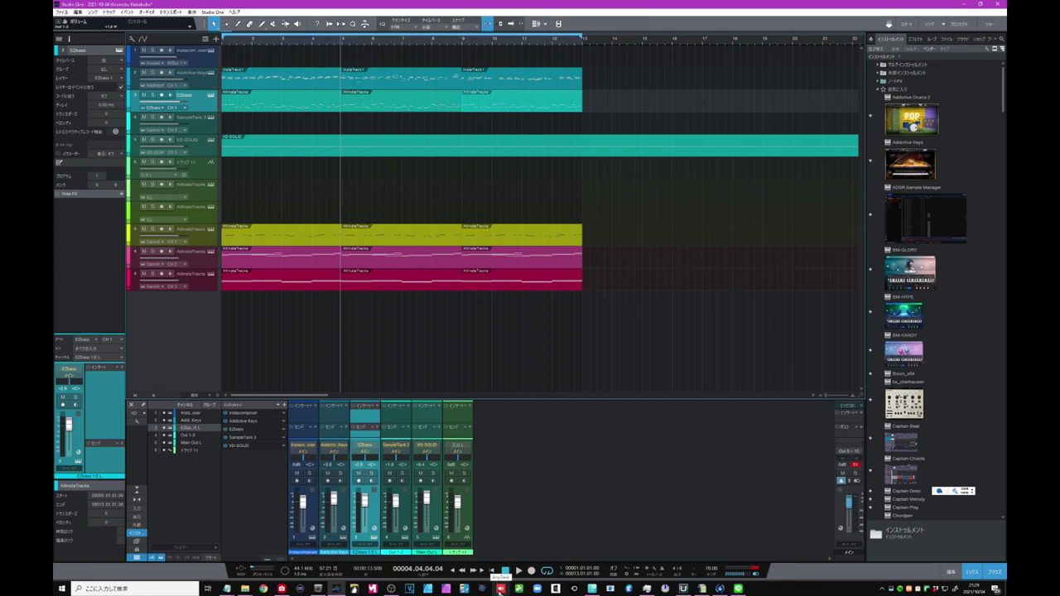
{"action": "left_click", "coordinate": [492, 571]}
{"action": "left_click", "coordinate": [519, 570]}
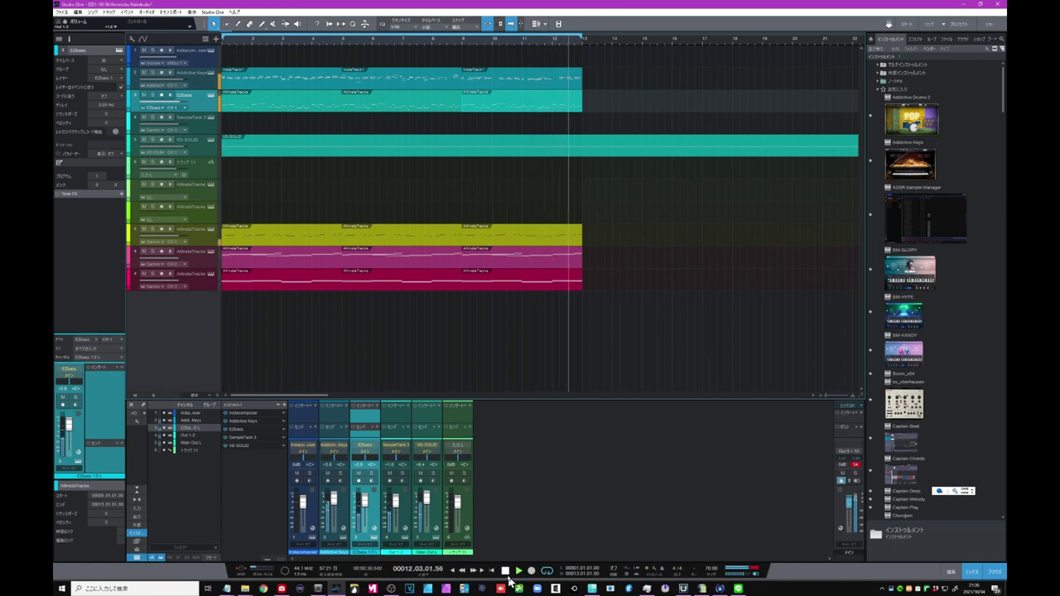
{"action": "left_click", "coordinate": [506, 571]}
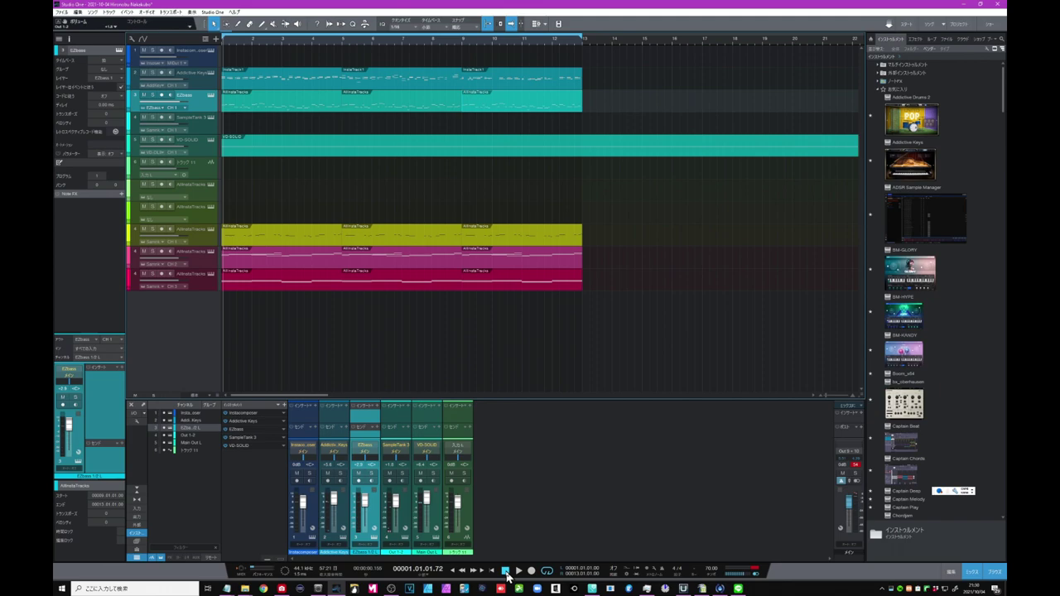